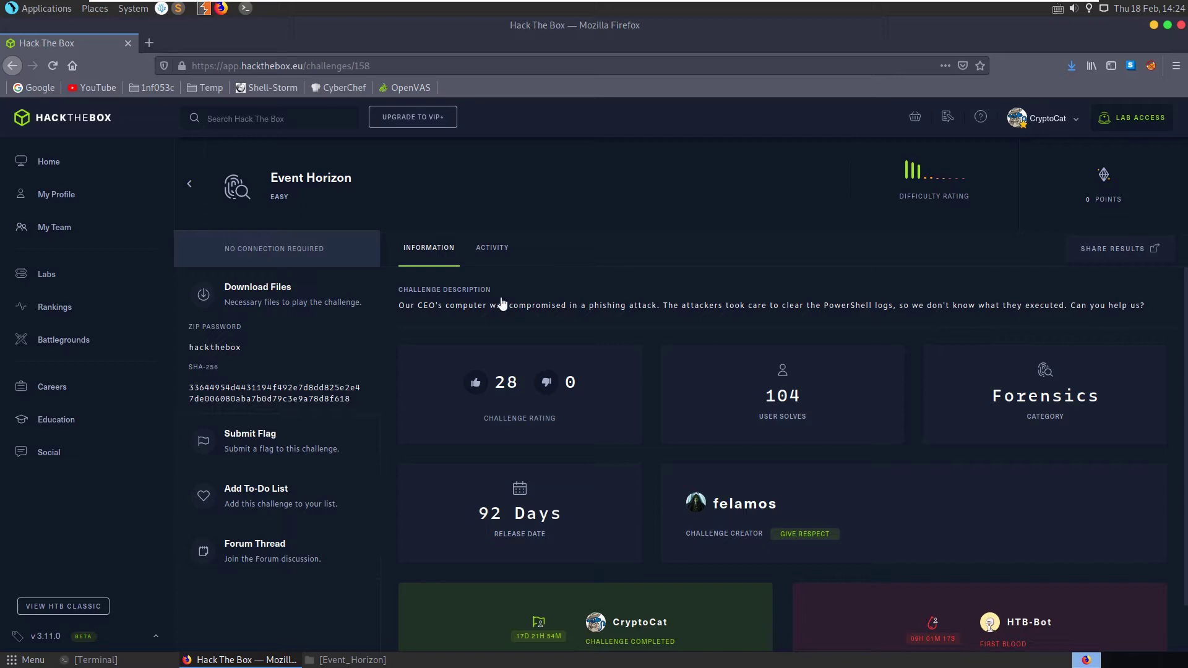
Step: Download the Event Horizon challenge zip and open it in Engrampa Archive Manager
click(311, 294)
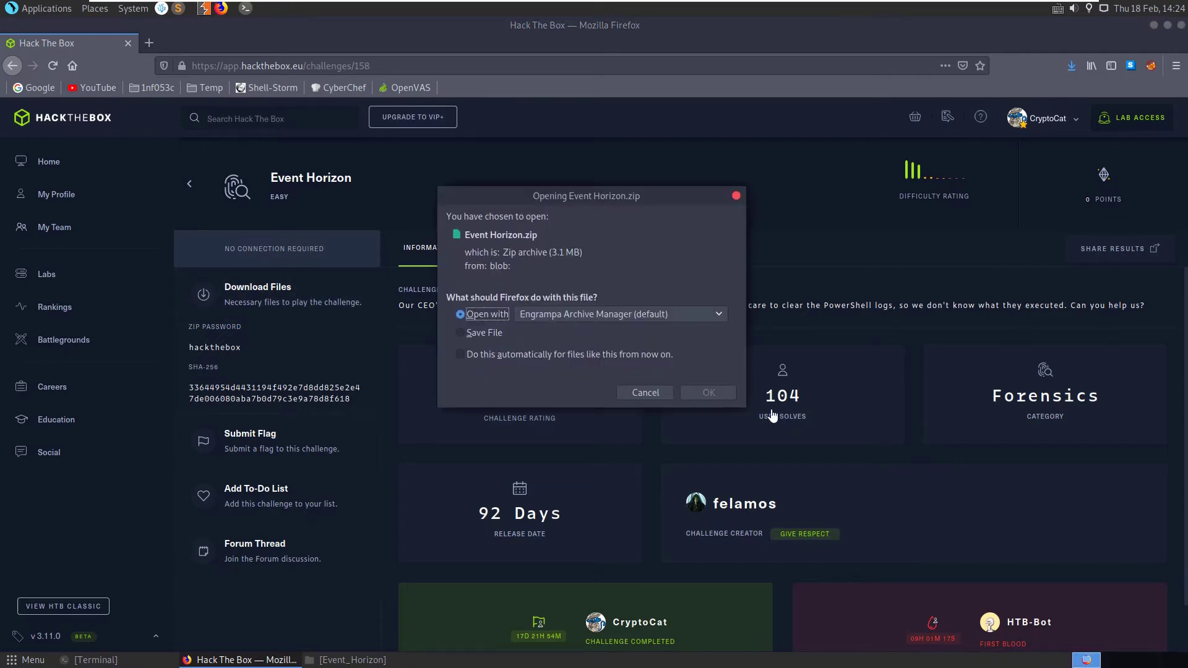
click(711, 393)
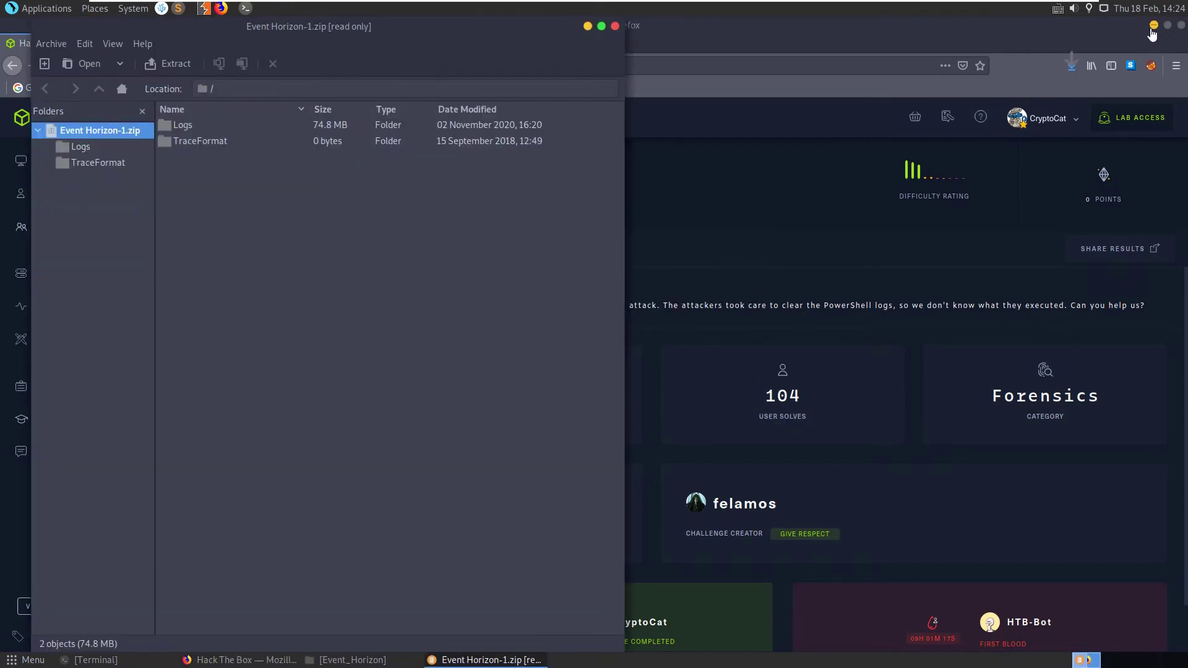
Step: Drag the Logs and TraceFormat folders from the archive into the Event_Horizon folder window
click(1153, 26)
click(178, 131)
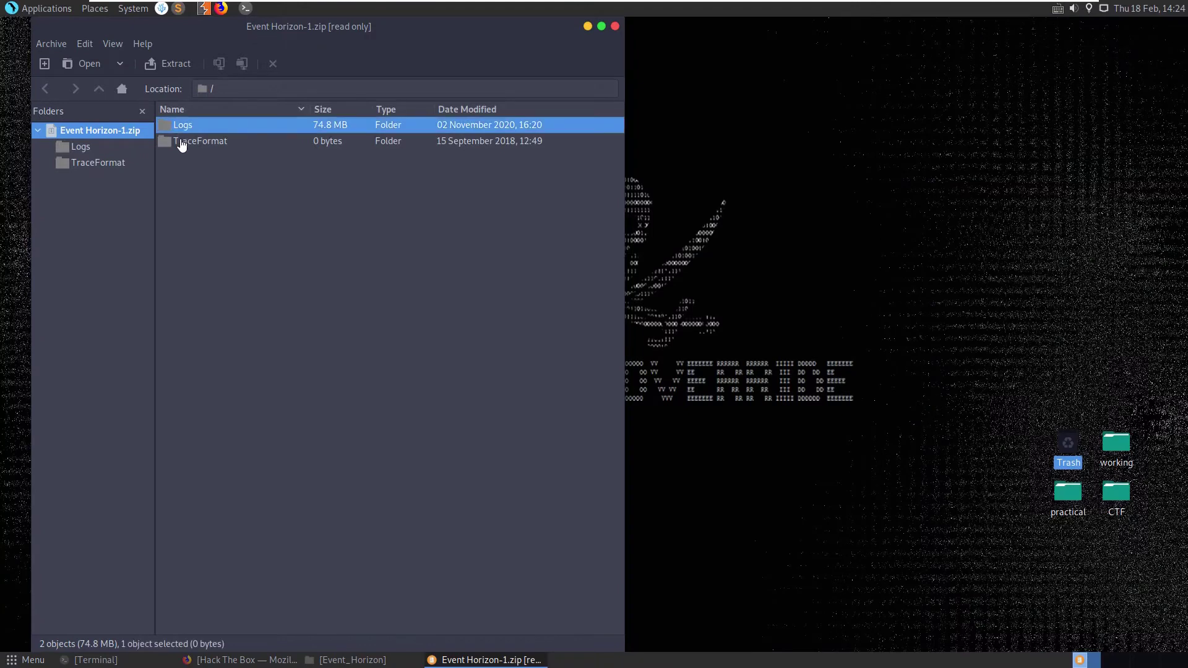
click(393, 661)
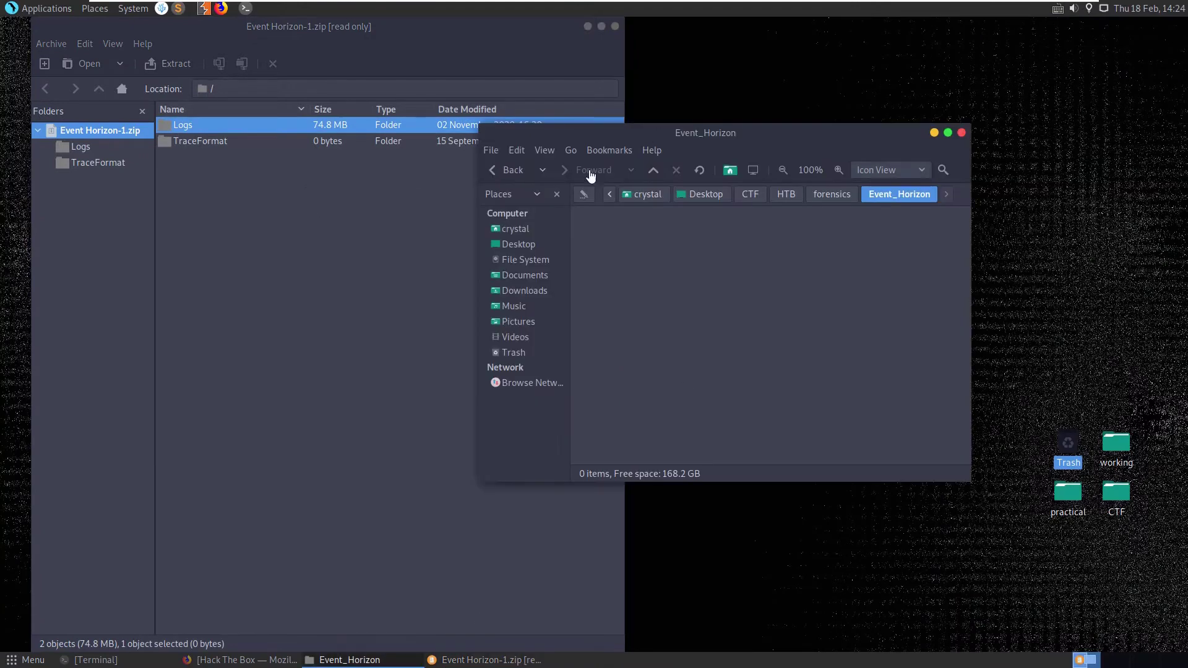
click(185, 147)
shift+click(188, 146)
drag(188, 147, 839, 306)
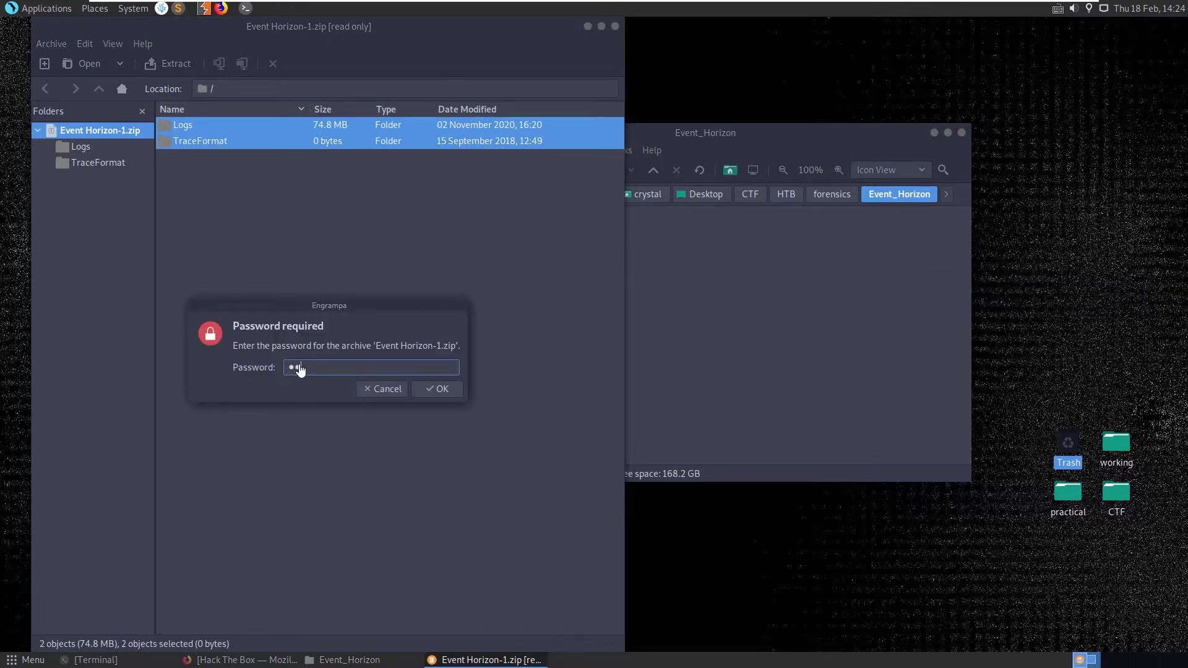
Step: Confirm the archive password, close Engrampa, and move the Event_Horizon window toward the centre
key(Return)
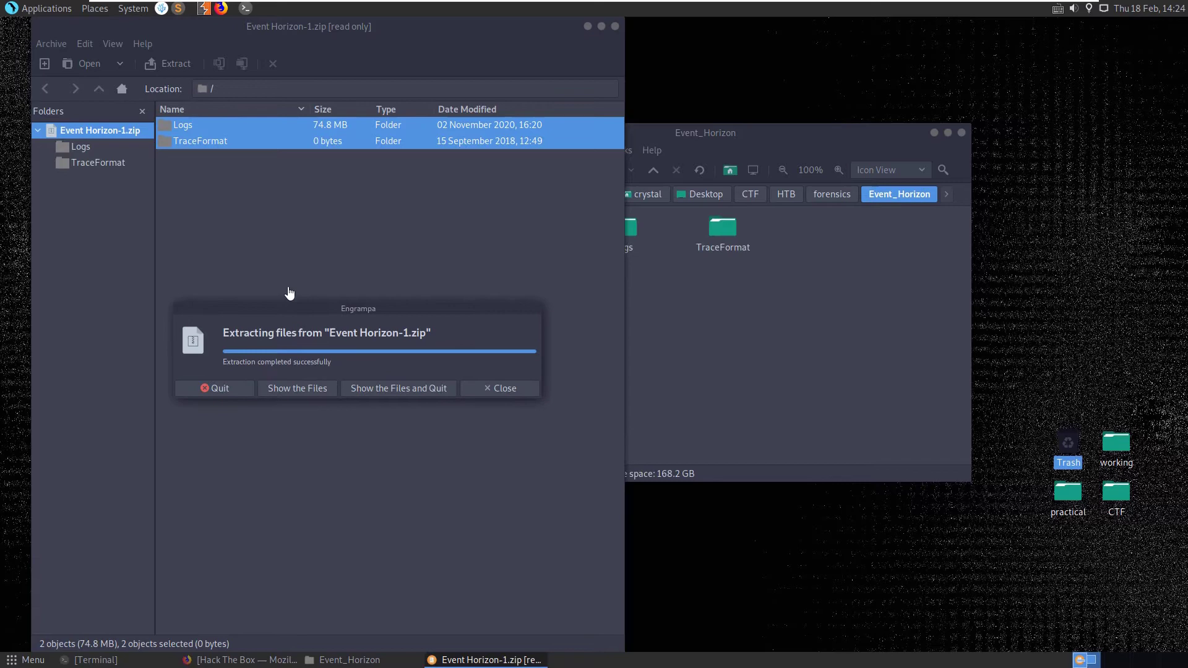
click(517, 388)
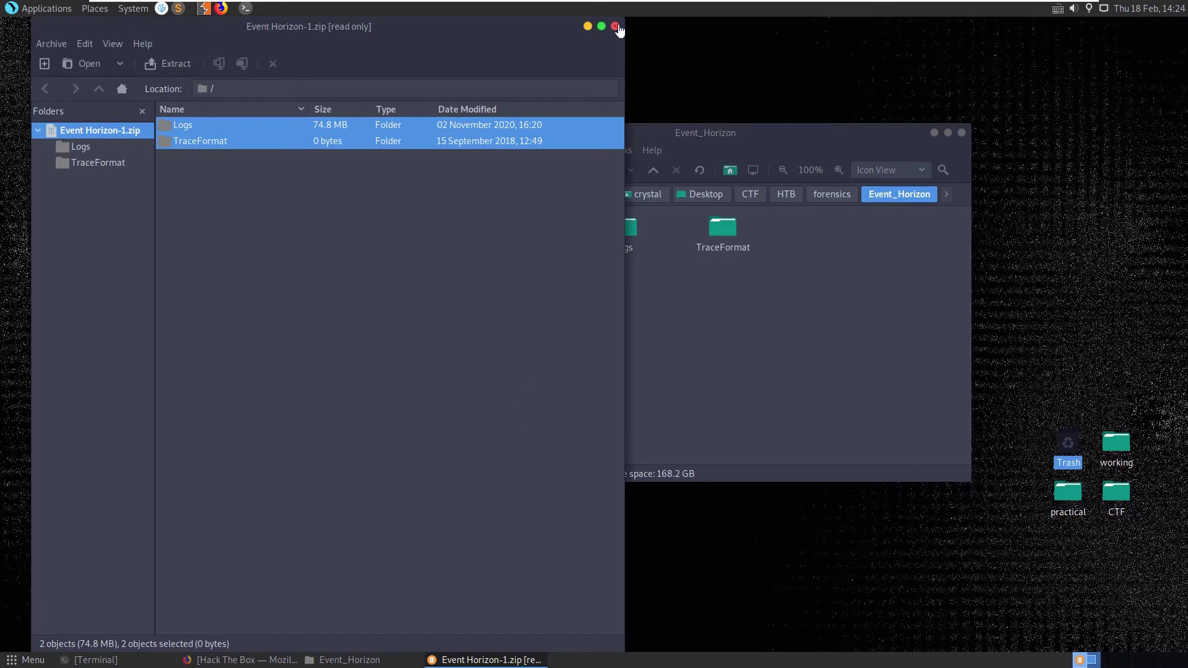
click(615, 26)
drag(693, 145, 601, 147)
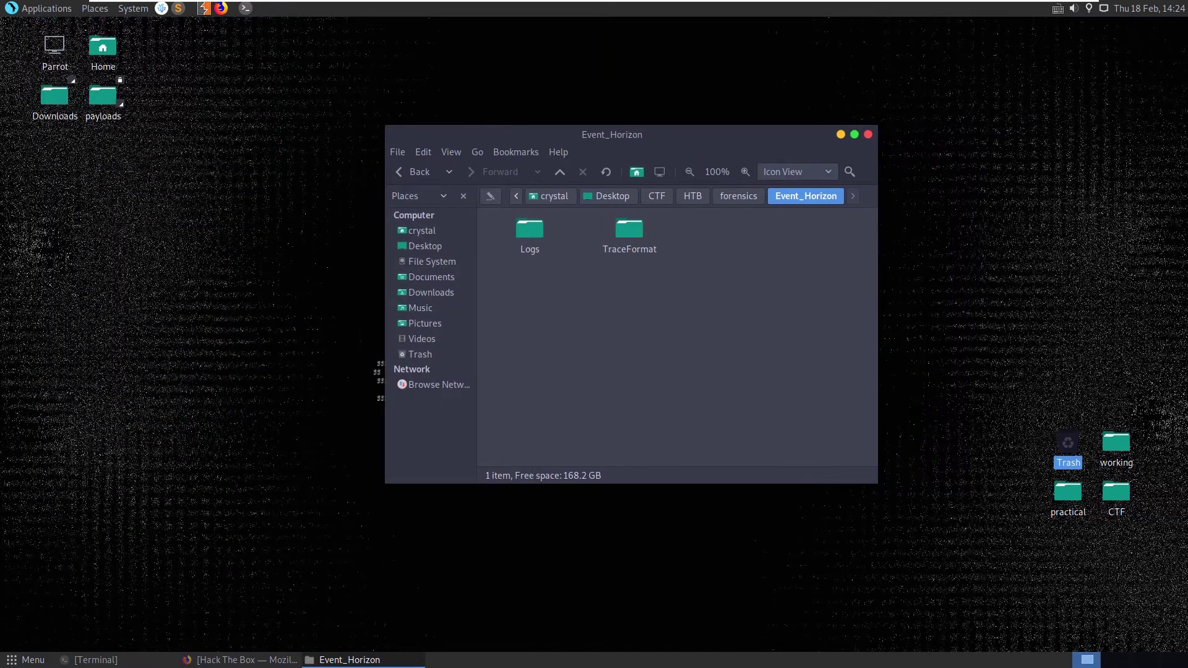
Step: Show the extracted folder structure in the terminal with tree
key(alt+F9)
key(alt+Tab)
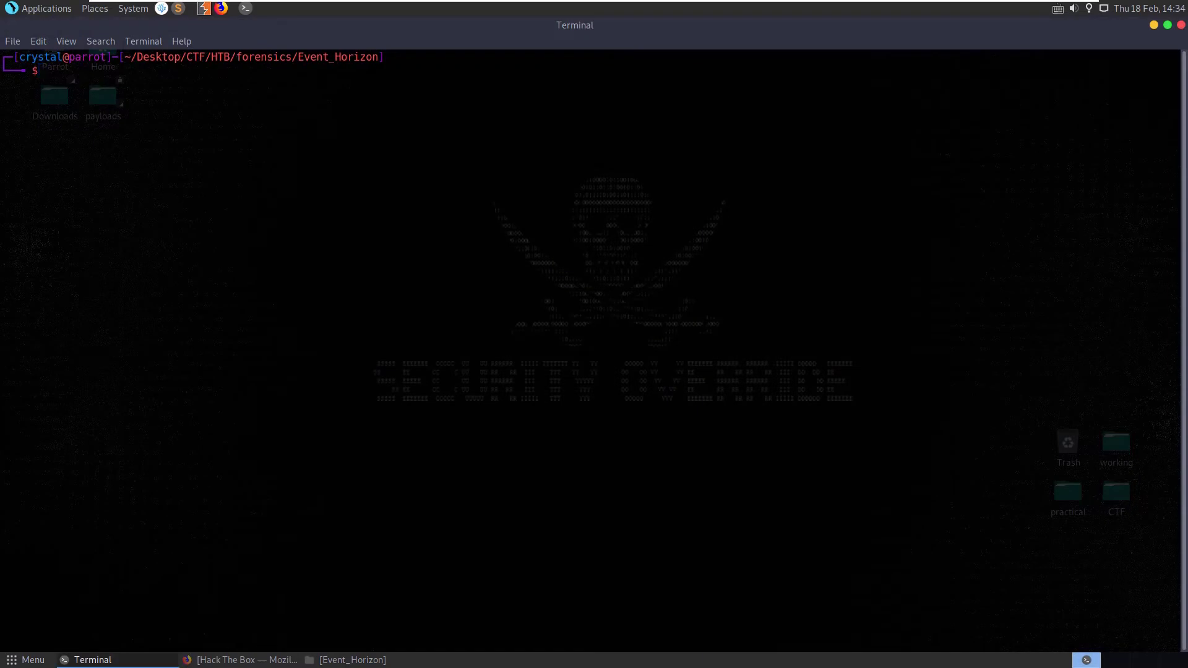
text(tree)
key(Return)
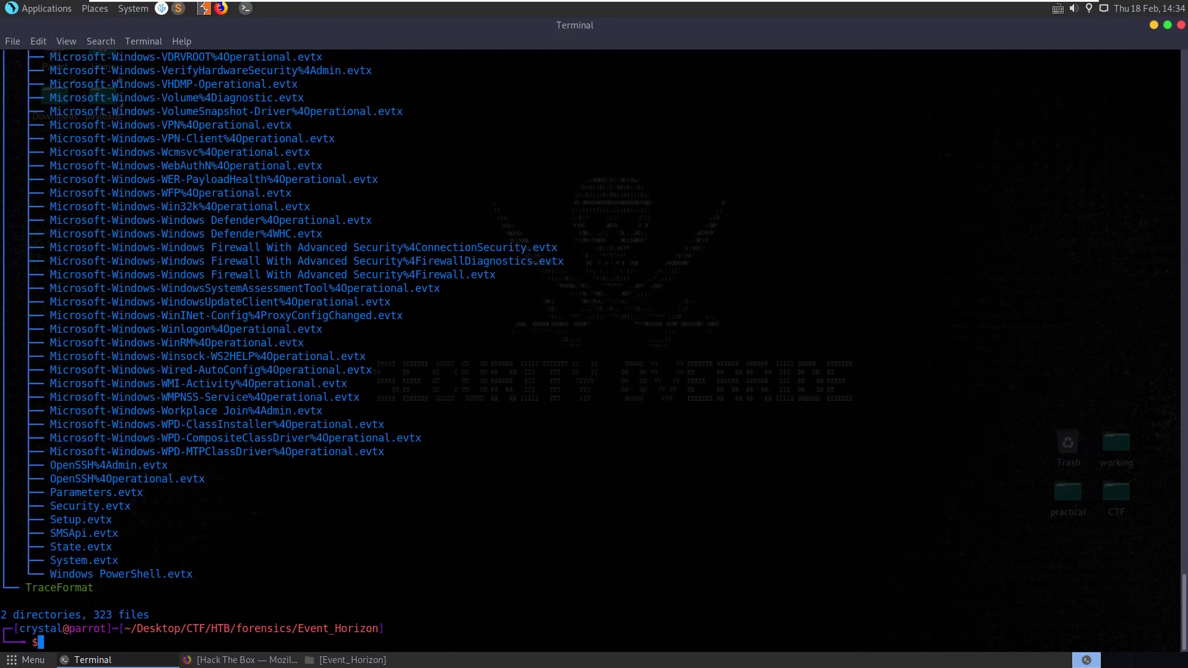
scroll(594, 347, up, 20)
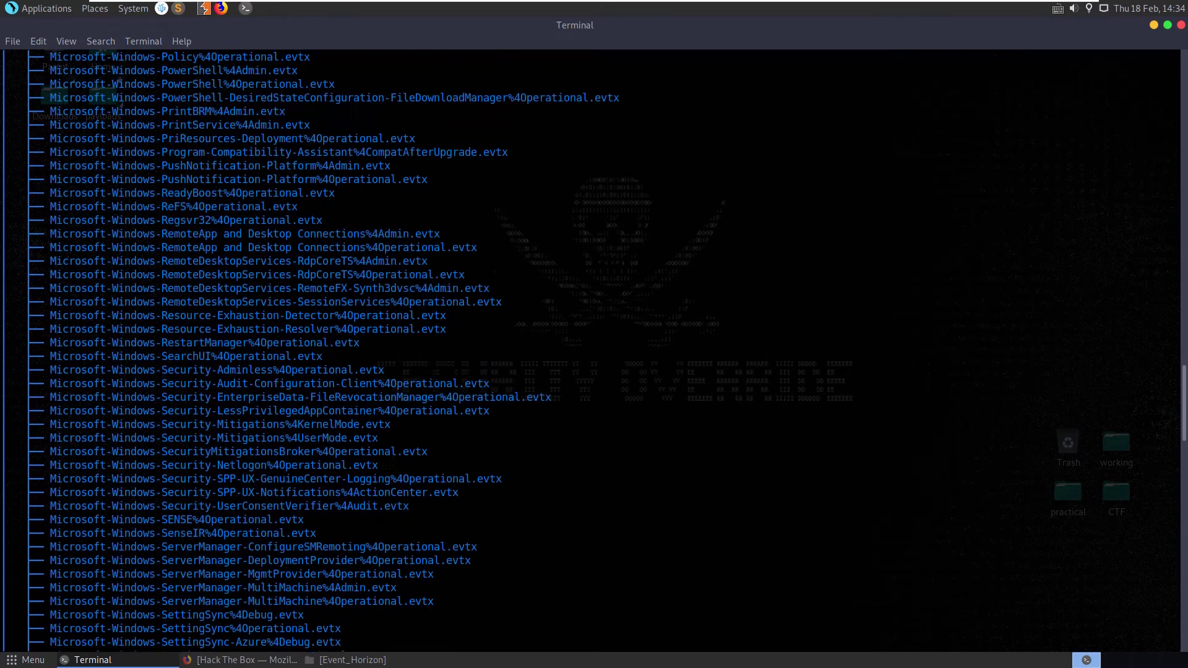
scroll(594, 346, down, 20)
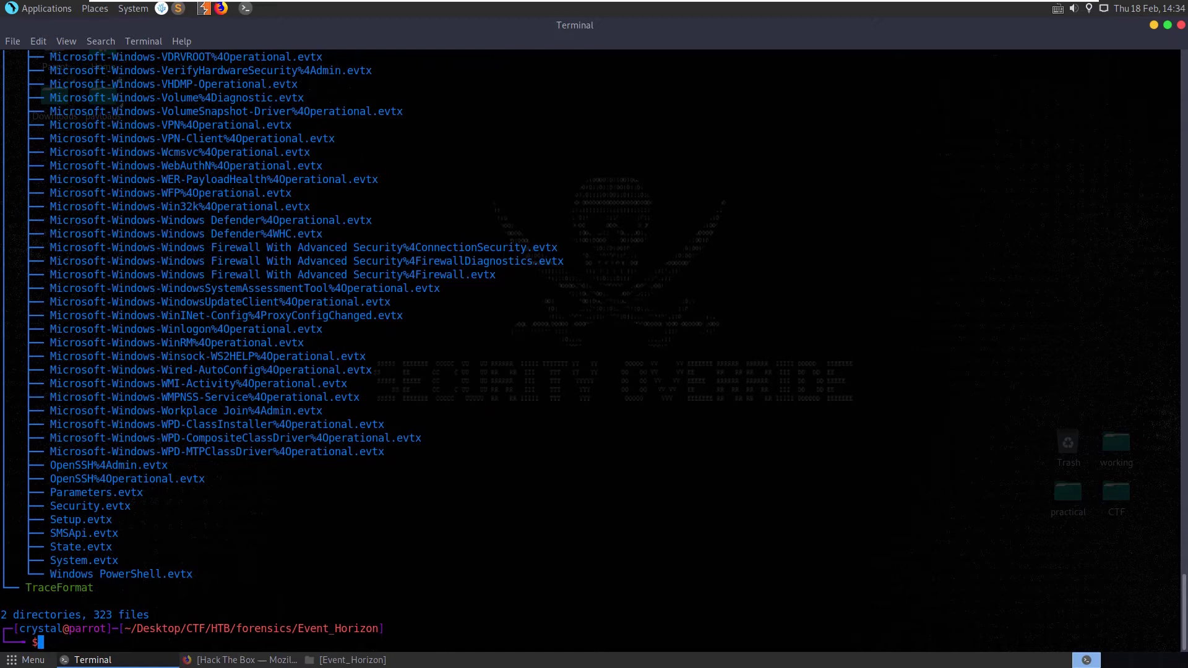
Step: List the contents of the TraceFormat and Logs folders
text(l T)
key(Tab)
key(Return)
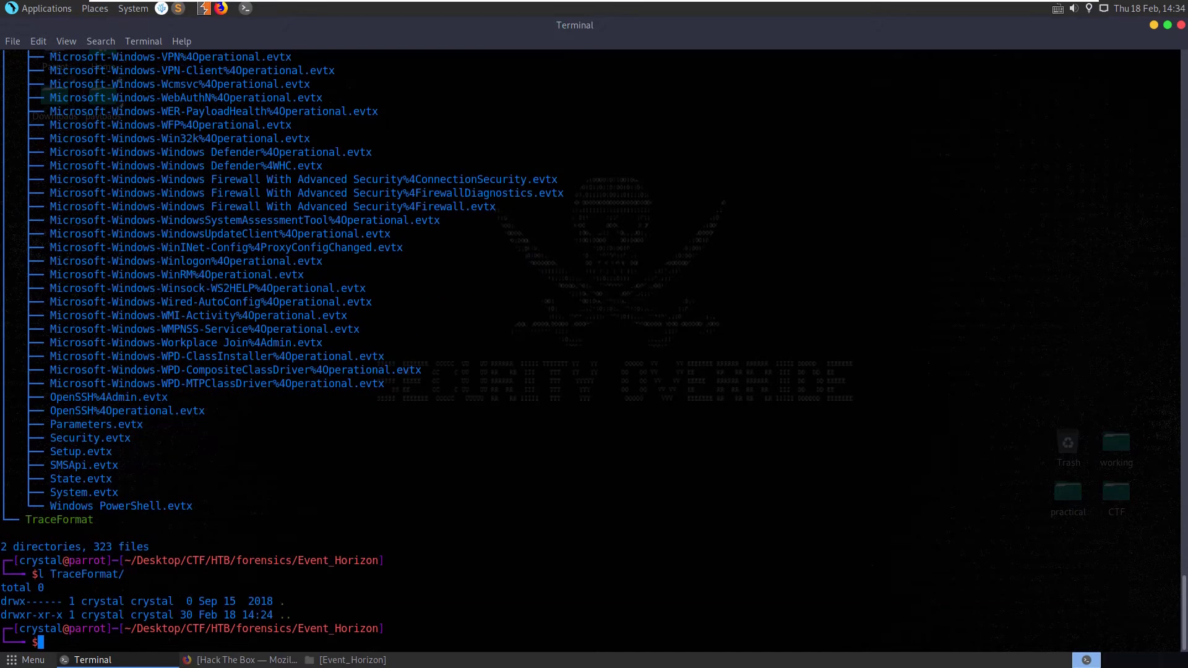
text(l Logs/)
key(Return)
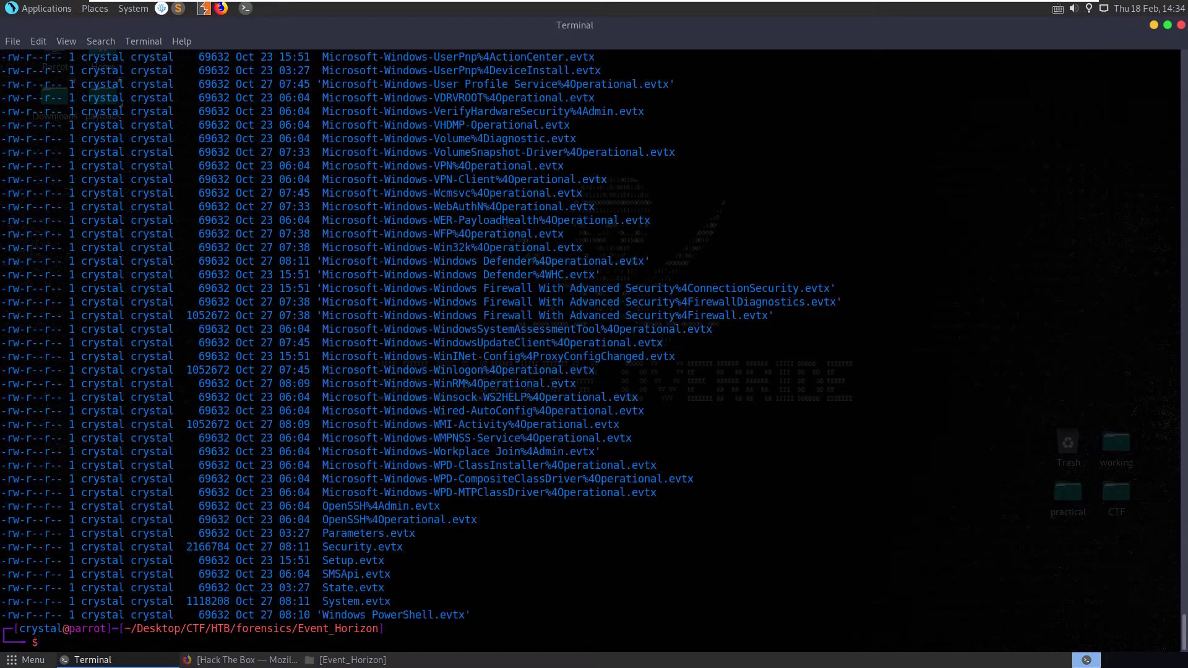
Step: Move into Logs and run file * to identify each .evtx as an MS Windows Vista Event Log
text(cd Lo)
key(Tab)
key(Return)
text(file *)
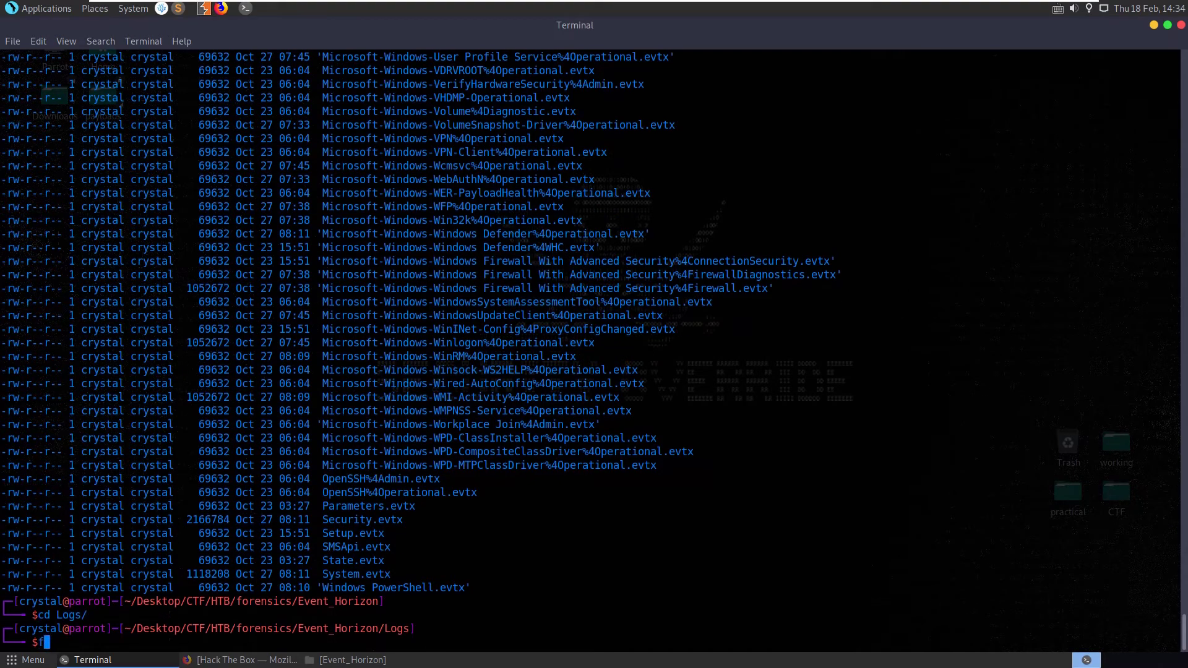
key(Return)
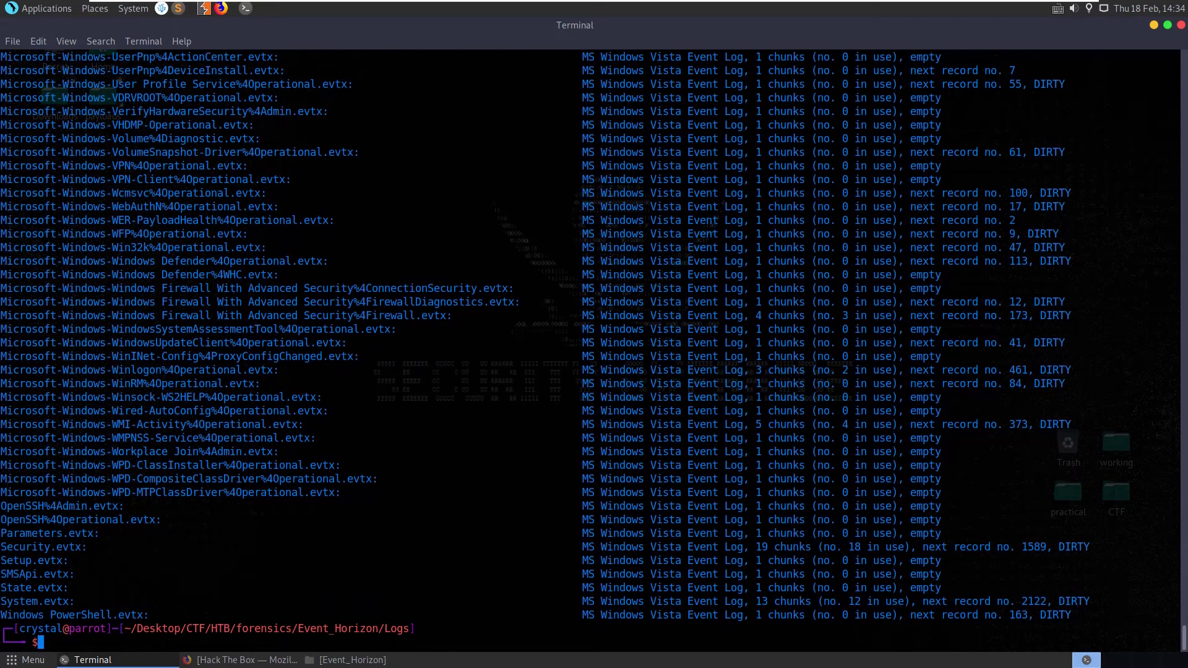
drag(743, 587, 612, 561)
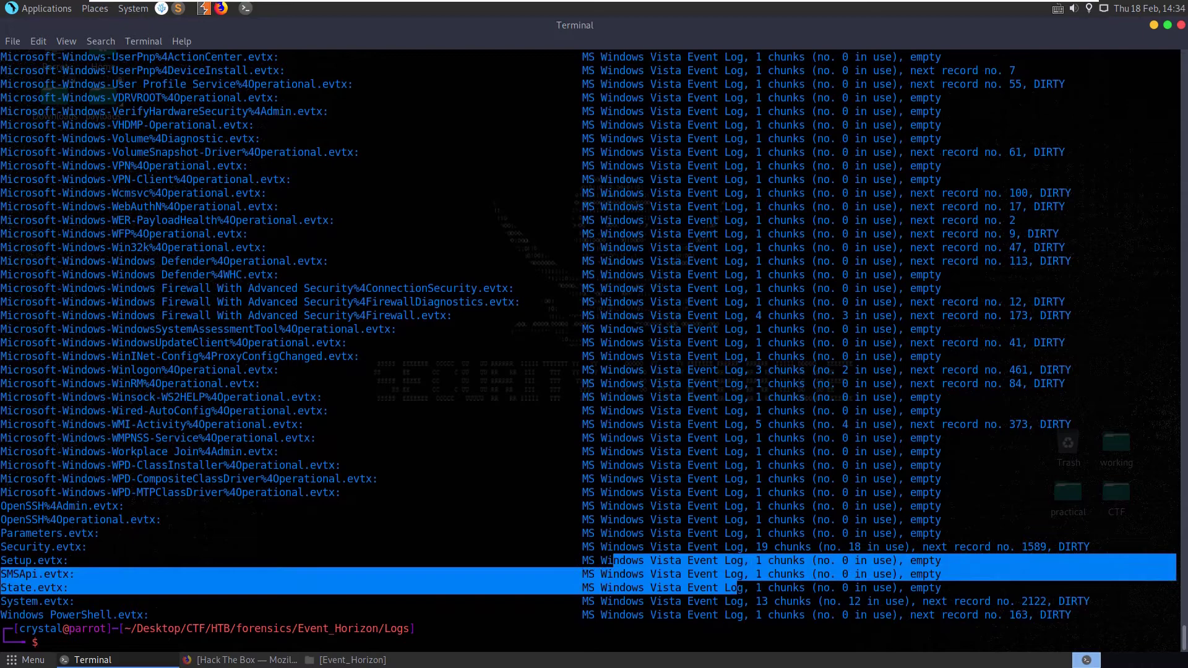
scroll(588, 346, up, 13)
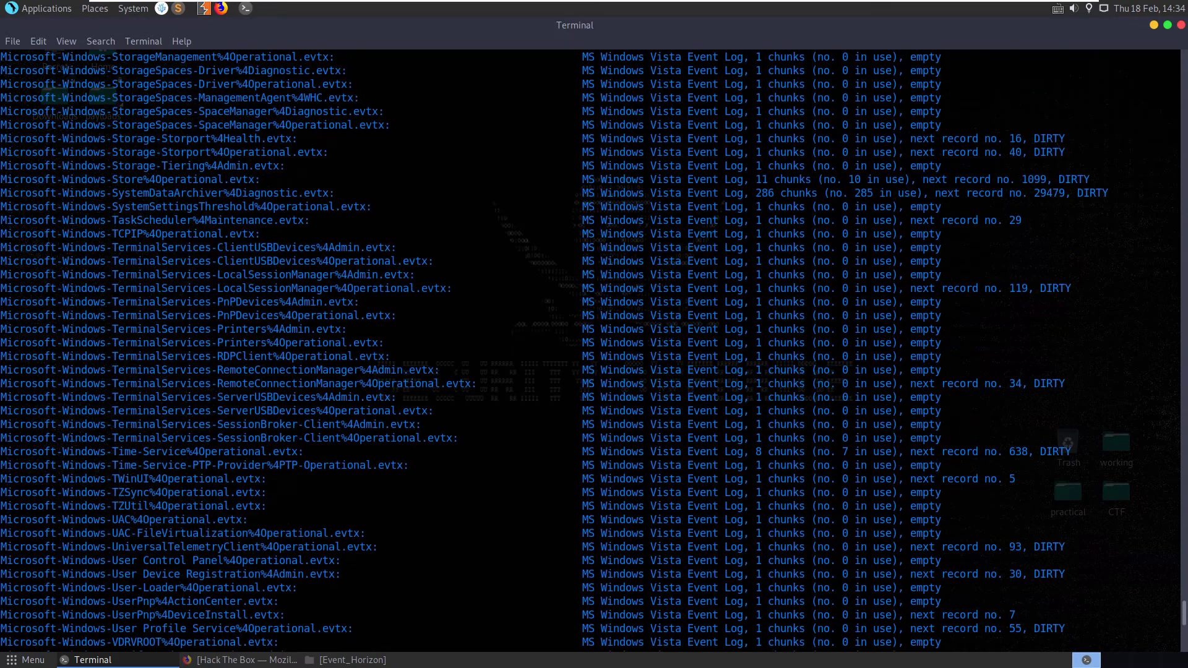
scroll(588, 346, up, 7)
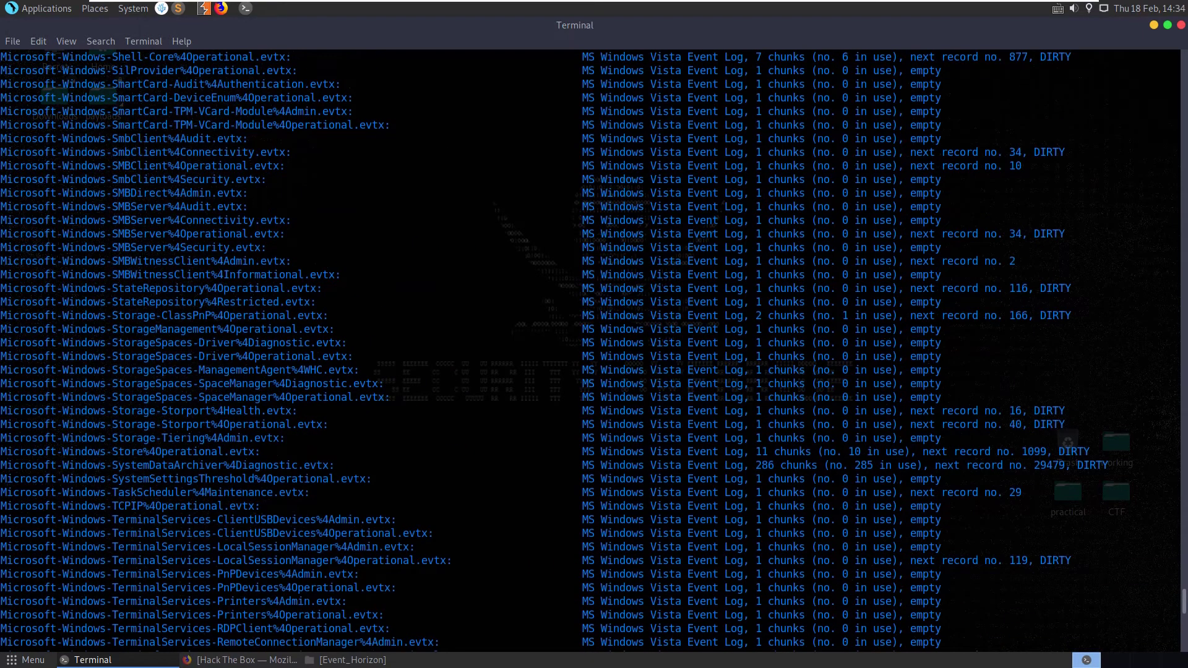
scroll(587, 346, up, 20)
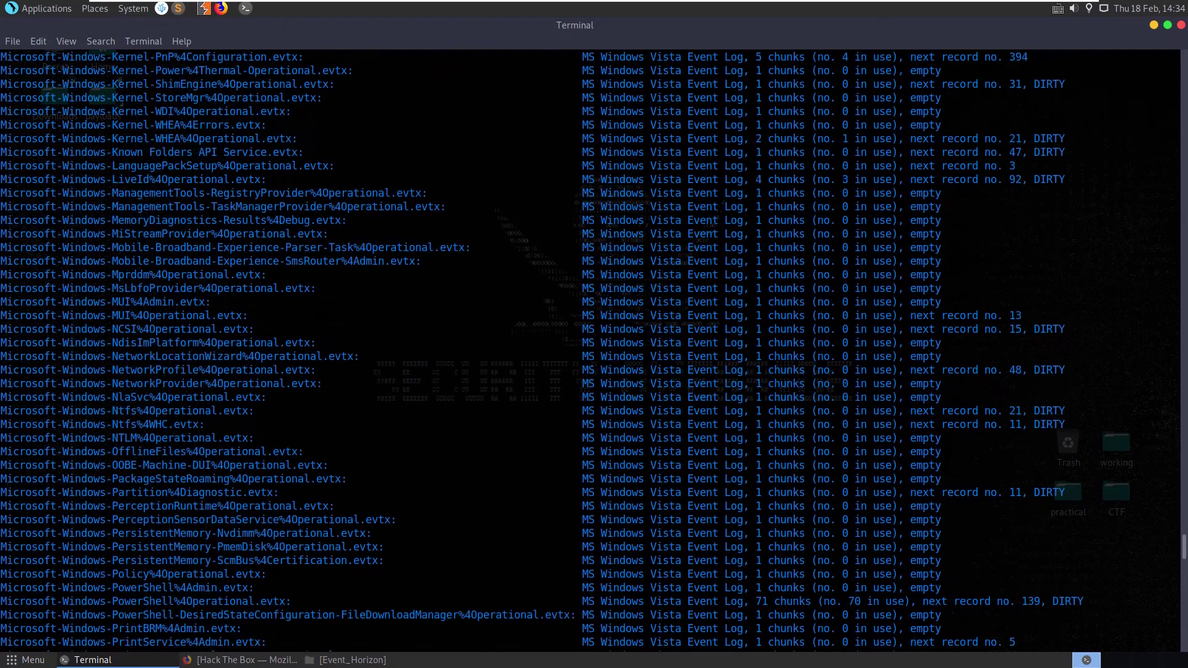
scroll(588, 347, up, 11)
scroll(588, 346, down, 8)
Step: Run strings -n 10 * over the logs and grep for "HTB", finding no match
key(Up)
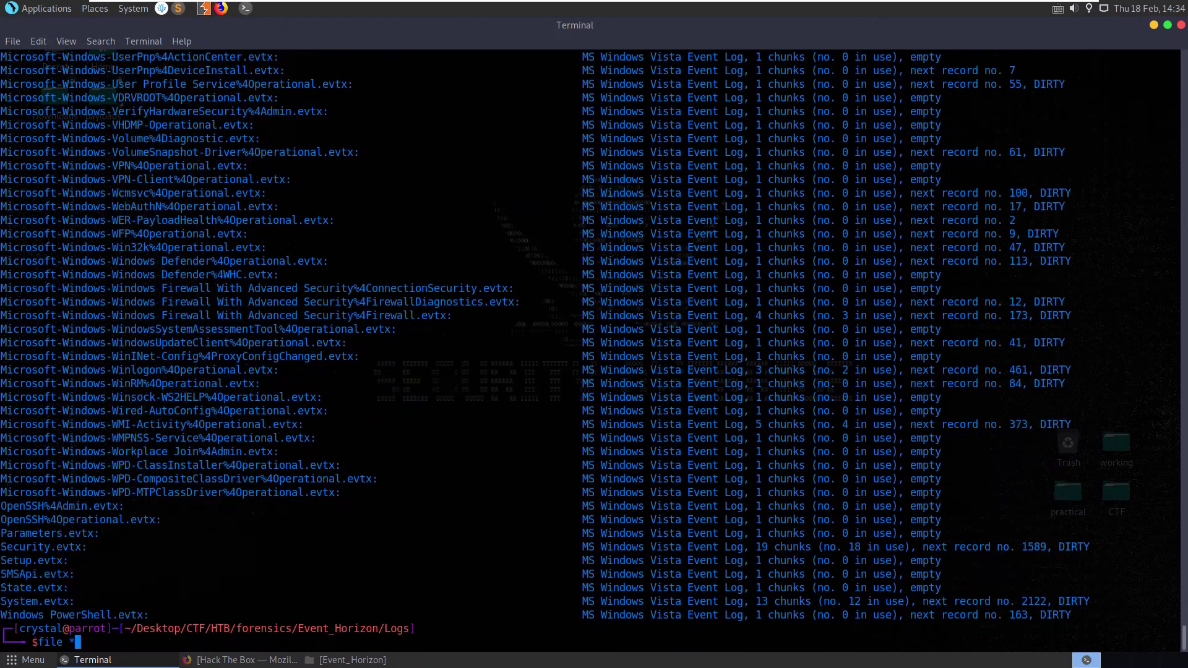
key(BackSpace)
key(BackSpace)
key(BackSpace)
key(BackSpace)
key(BackSpace)
key(BackSpace)
text(strings )
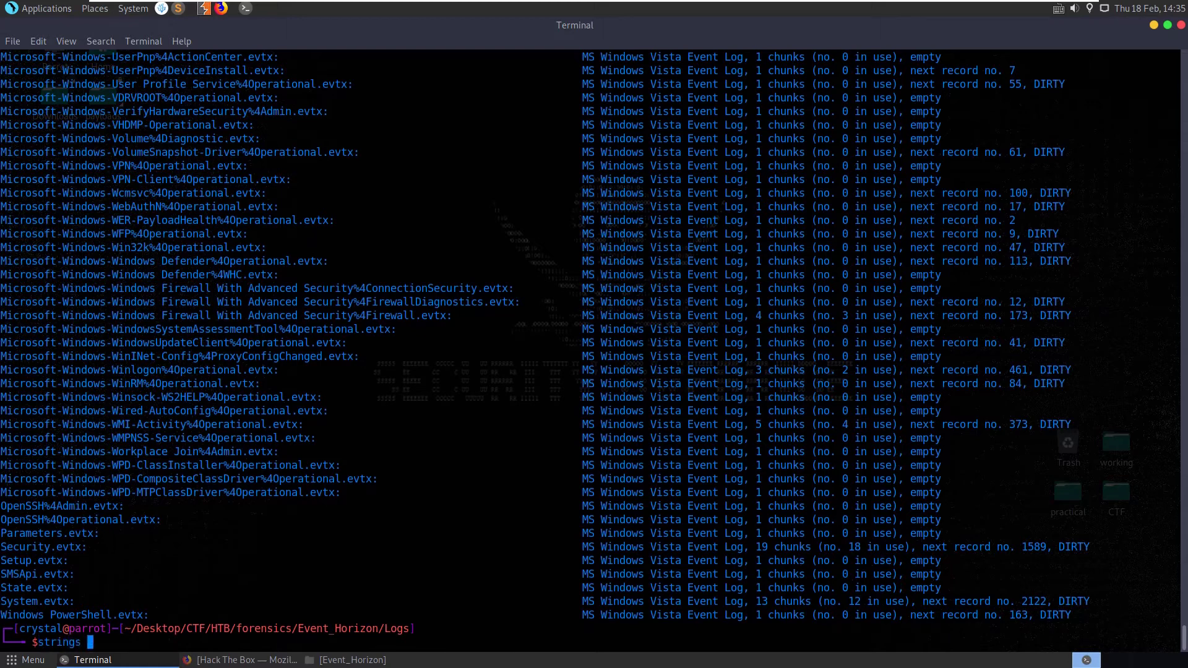
text(-n 10 *)
key(Return)
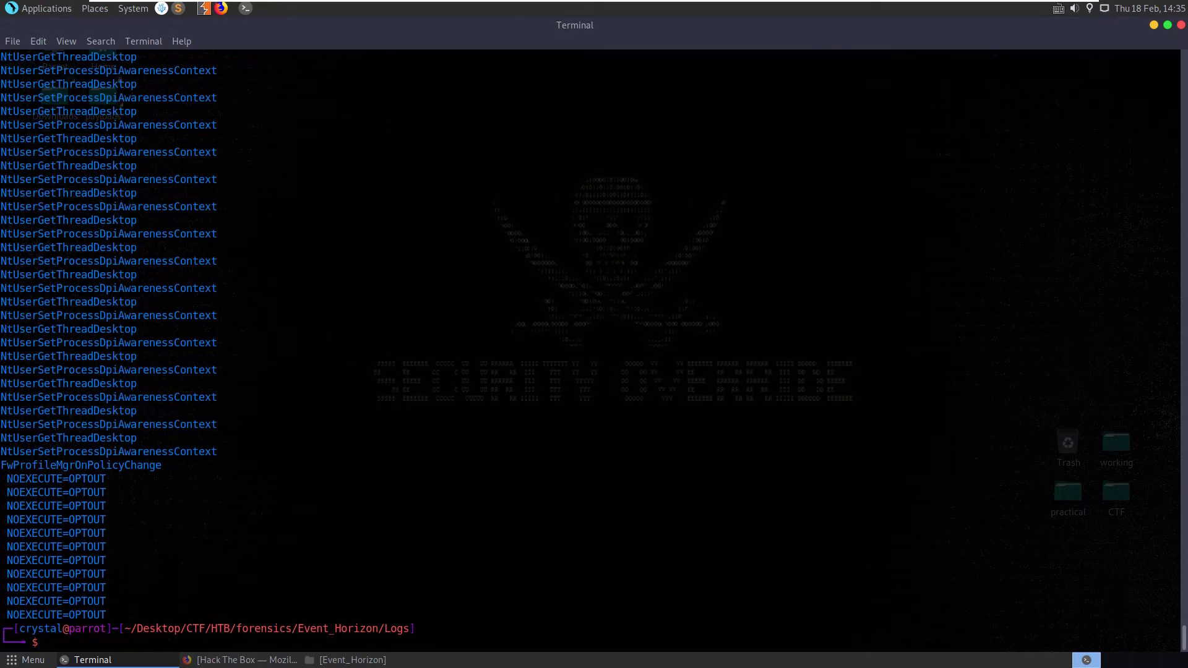
key(Up)
text(| grep HTB")
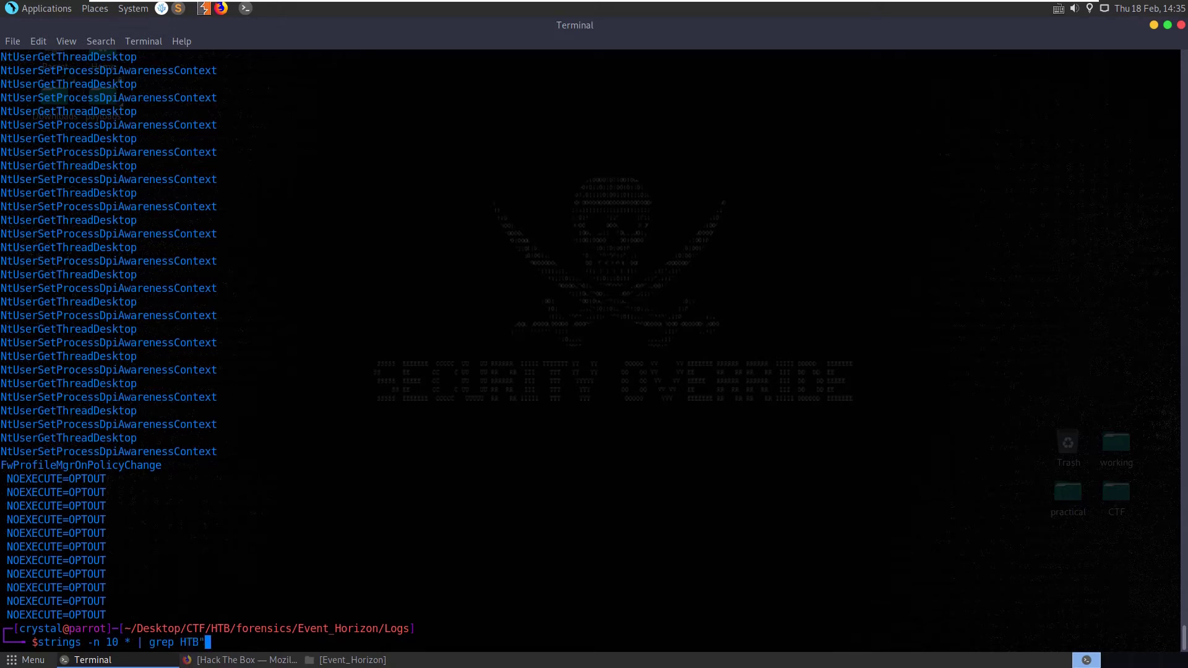
key(Left)
key(Left)
Step: Grep the strings for "{" to list GUIDs and license XML, then read the challenge description in Firefox
key(Left)
key(Left)
text(")
key(Return)
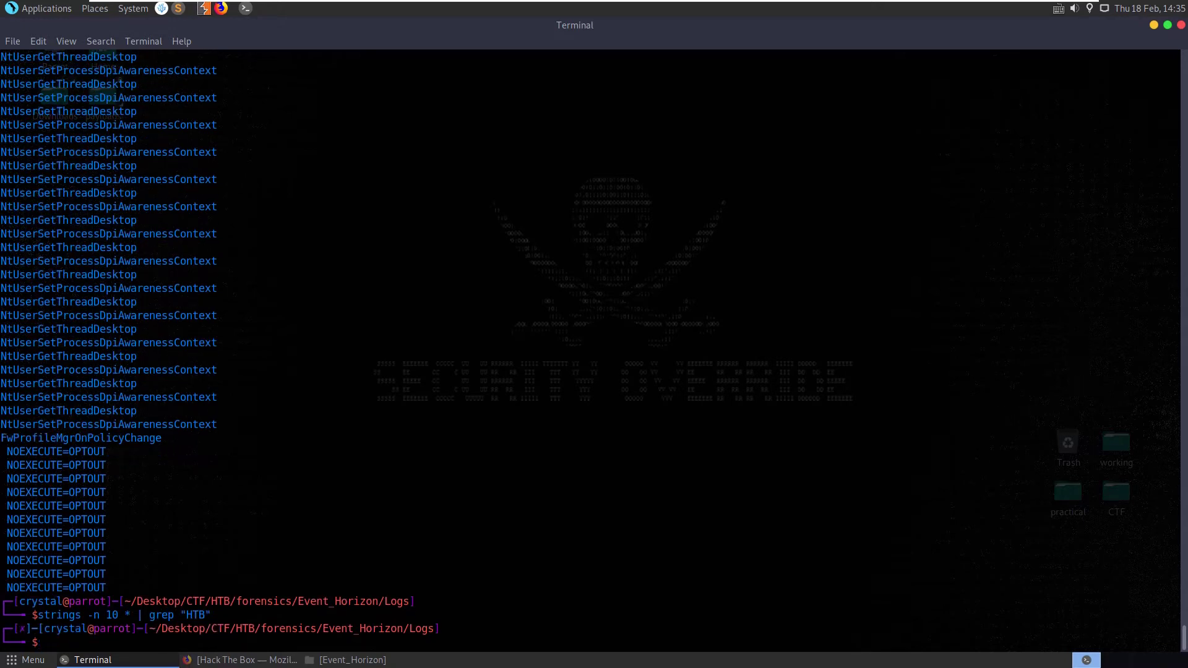
key(Up)
key(Left)
key(BackSpace)
key(BackSpace)
key(BackSpace)
text({)
key(Return)
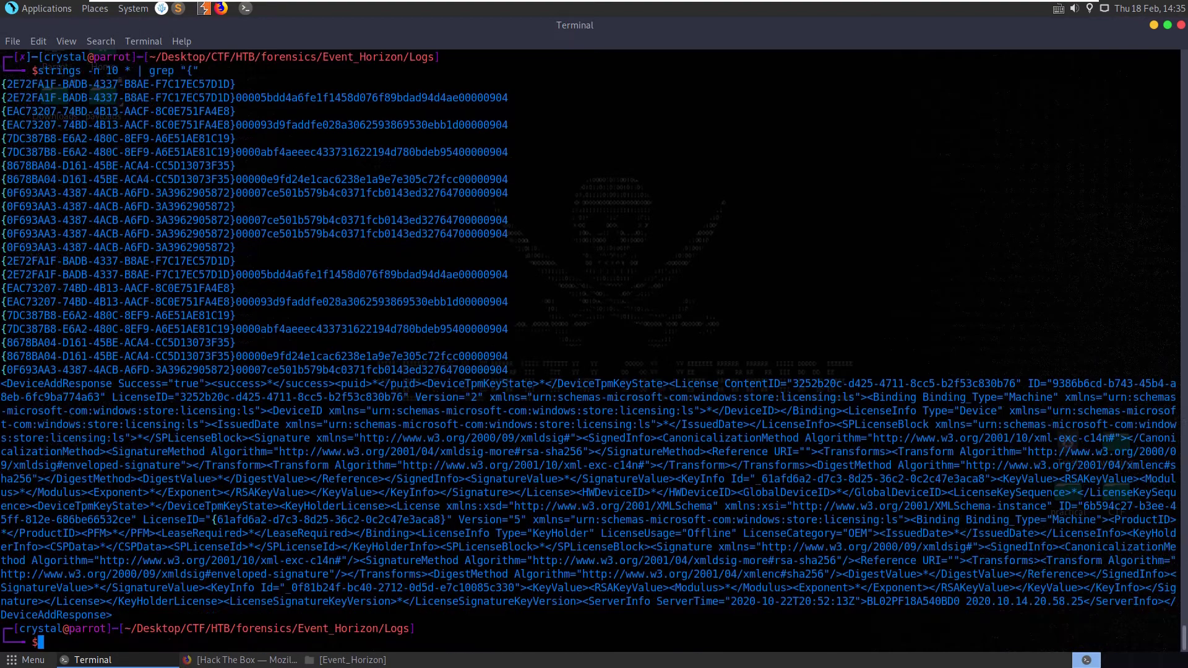
drag(798, 600, 650, 405)
click(433, 451)
click(248, 661)
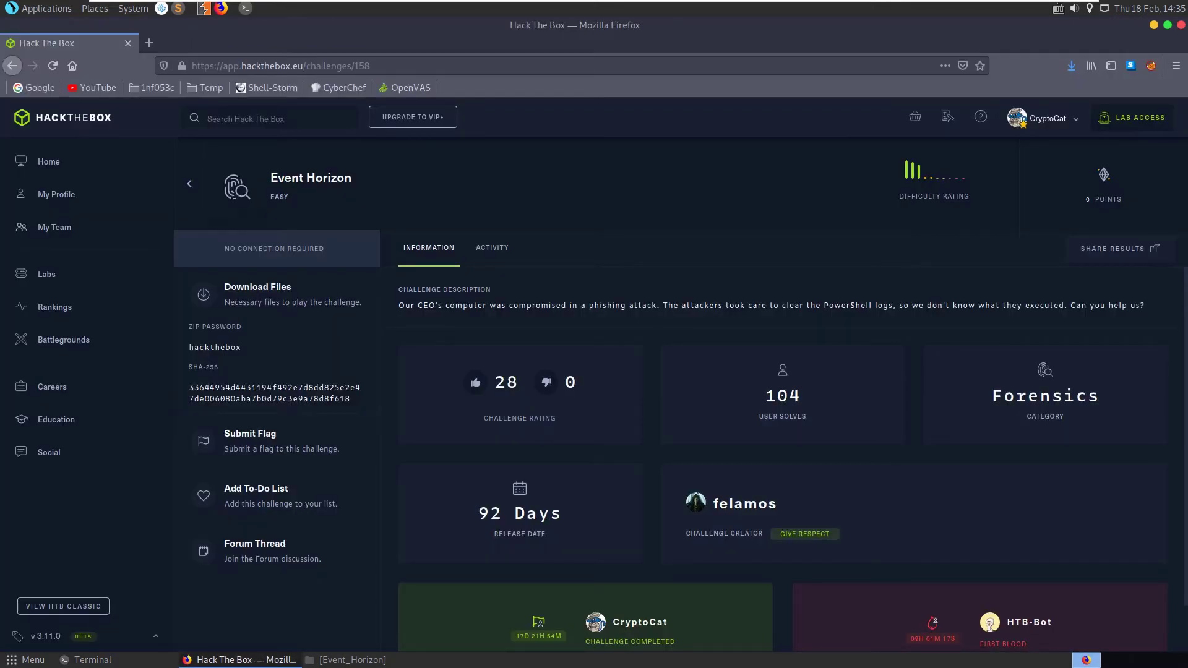
drag(883, 305, 663, 305)
Step: Note 'PowerShell' in the challenge description, then list the Logs folder with ls
double_click(847, 305)
key(alt+Tab)
drag(2, 301, 503, 302)
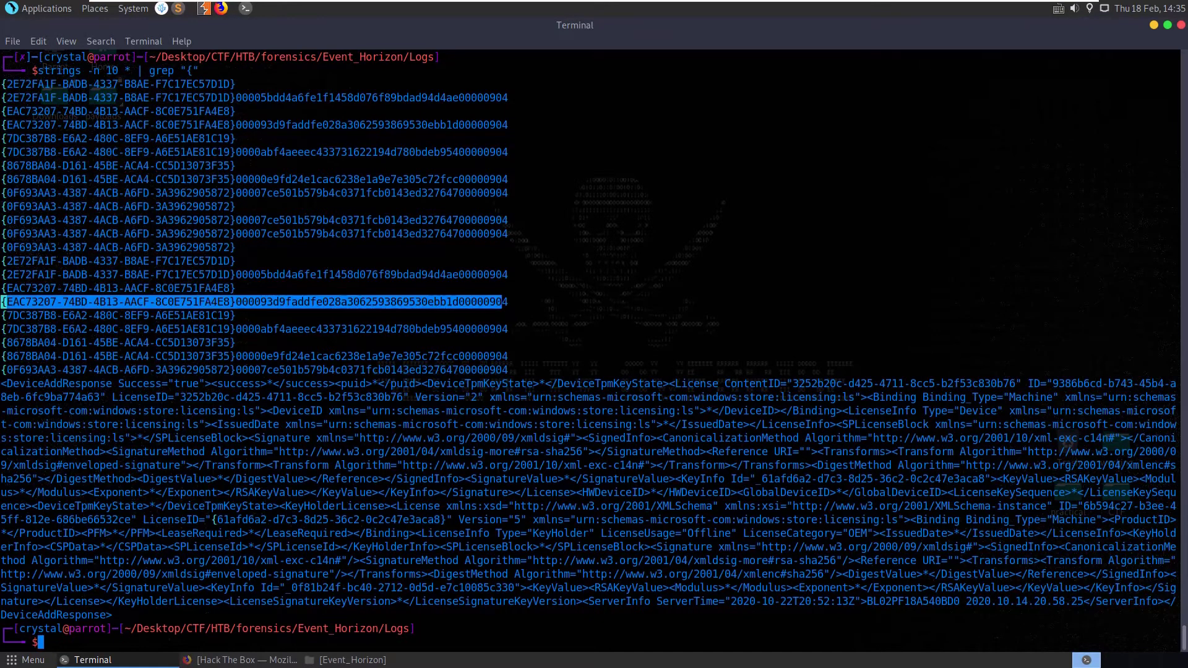
key(Up)
key(BackSpace)
key(BackSpace)
key(BackSpace)
key(BackSpace)
key(BackSpace)
key(BackSpace)
key(BackSpace)
key(BackSpace)
key(BackSpace)
key(BackSpace)
key(BackSpace)
key(BackSpace)
key(BackSpace)
key(BackSpace)
key(BackSpace)
key(BackSpace)
key(BackSpace)
key(BackSpace)
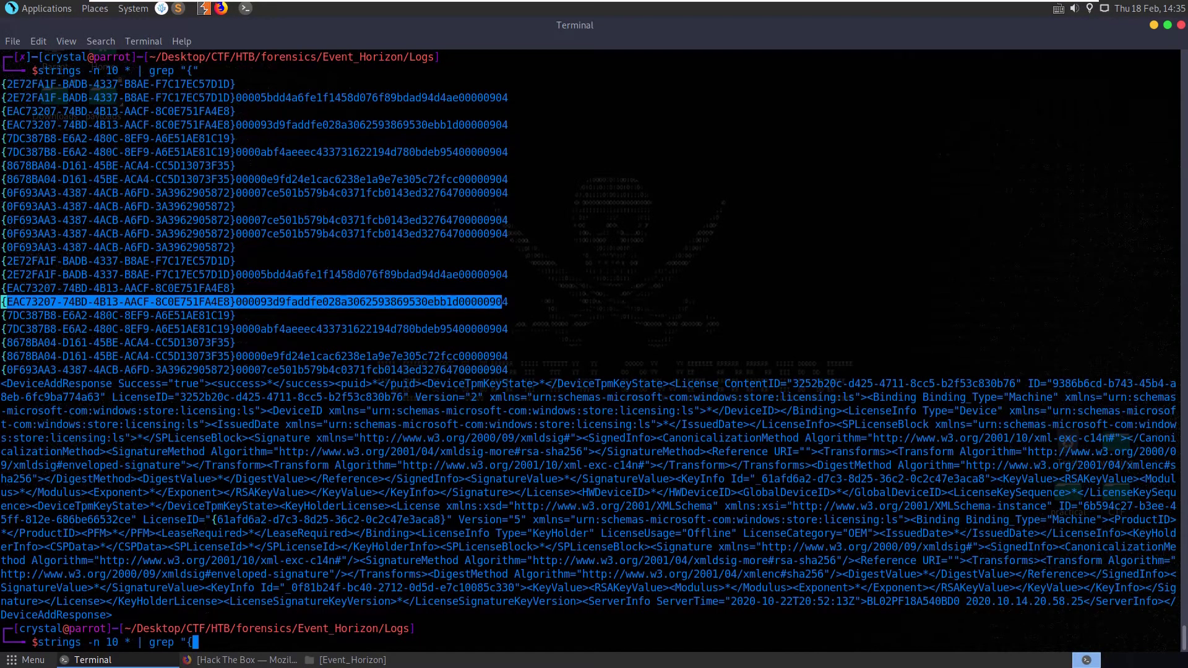
key(BackSpace)
key(BackSpace)
key(BackSpace)
key(BackSpace)
key(BackSpace)
key(BackSpace)
key(BackSpace)
key(BackSpace)
text(ls)
key(Return)
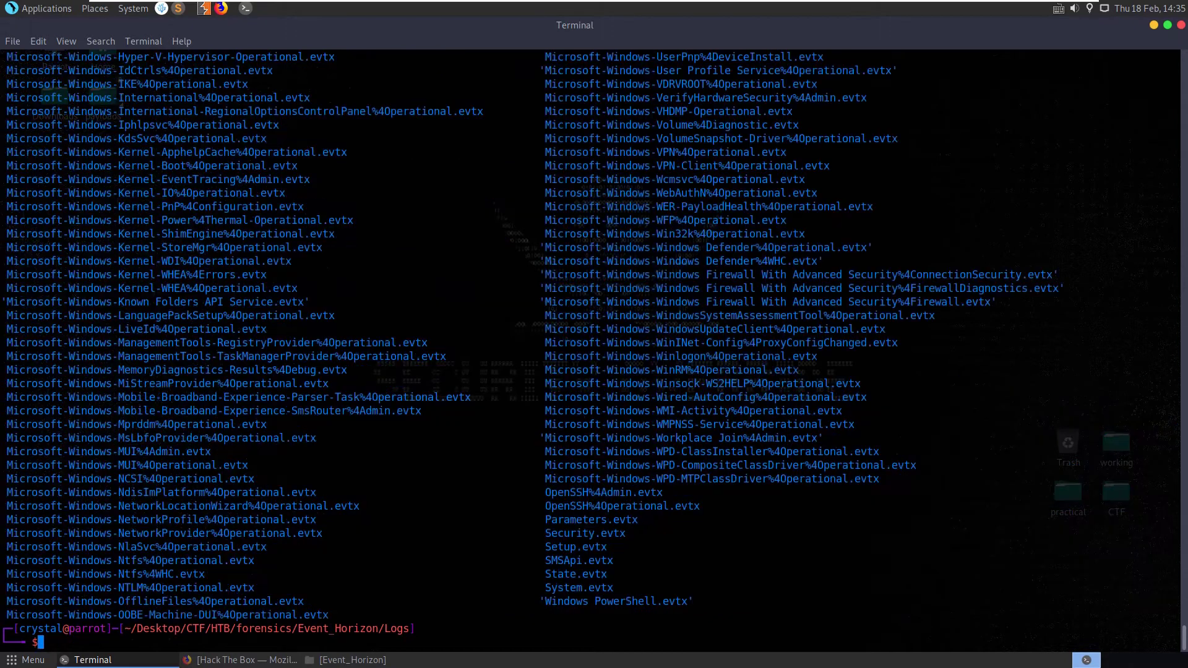
Step: Filter the listing with ls | grep for "Powershell", then for "powershell"
text(ls | grep "Powershell")
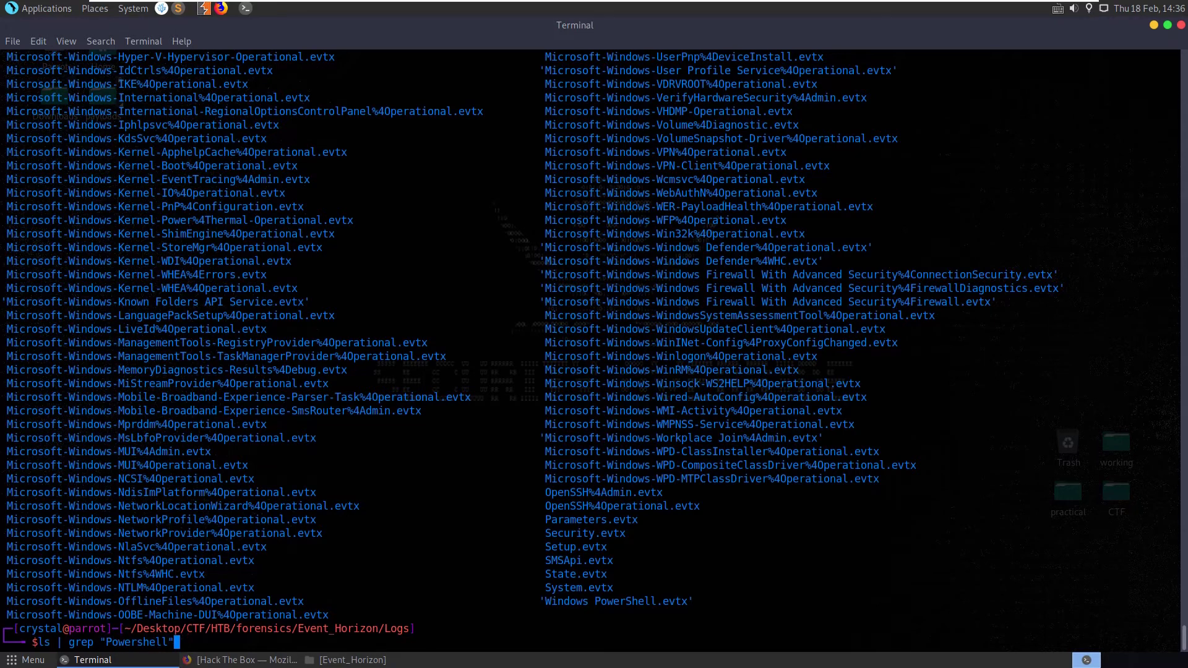
key(Return)
key(Up)
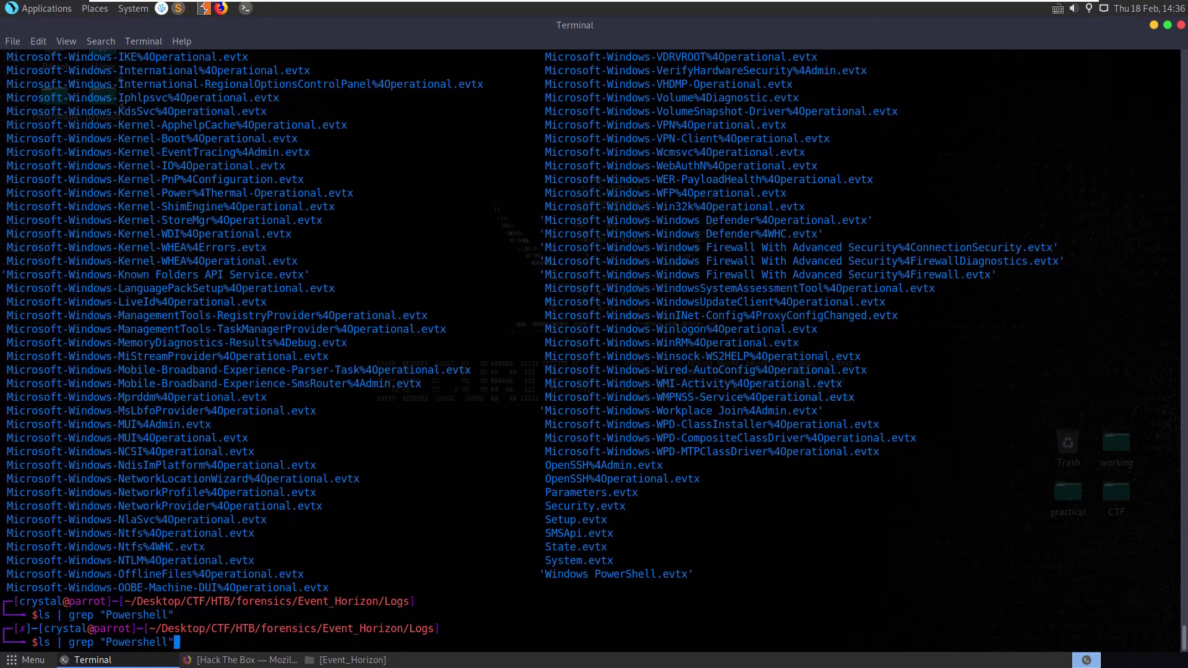
key(Left)
key(Left)
key(Left)
key(Left)
key(Left)
key(Left)
key(Left)
key(Left)
key(Left)
key(Left)
key(BackSpace)
text(p)
key(Return)
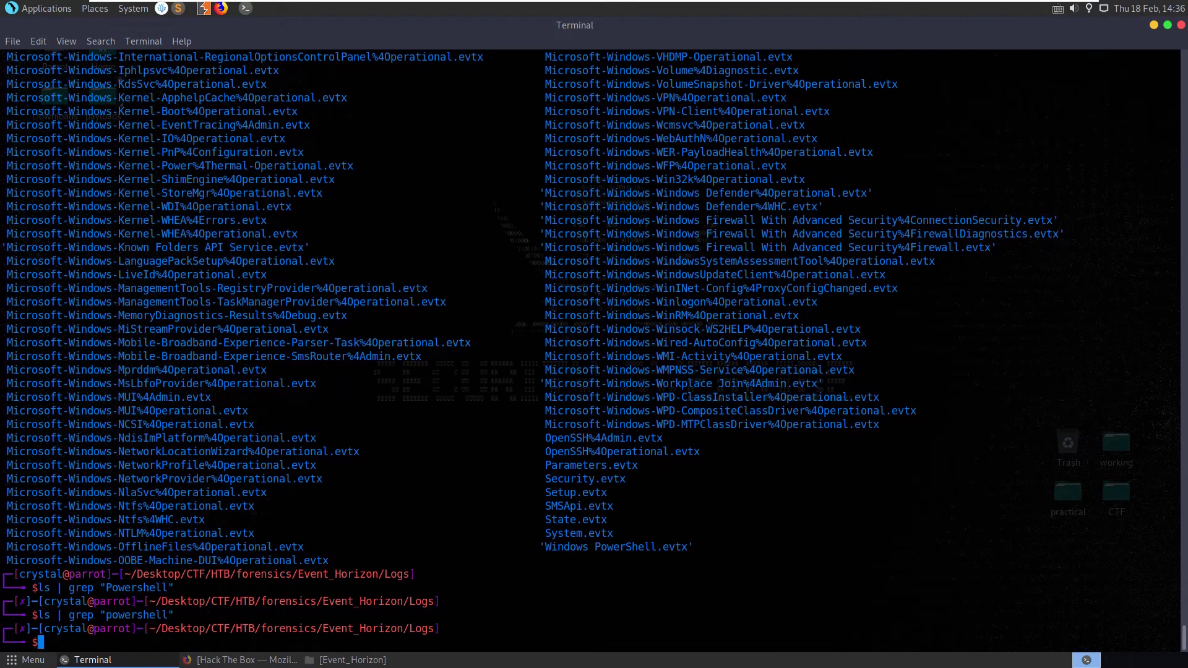
Step: Retry the filter with "power" and "Power", revealing the PowerShell Admin, Operational and DesiredStateConfiguration logs
key(Up)
key(Left)
key(BackSpace)
key(BackSpace)
key(BackSpace)
key(BackSpace)
key(BackSpace)
key(Return)
key(Up)
key(Left)
key(Left)
key(Left)
key(Left)
key(Left)
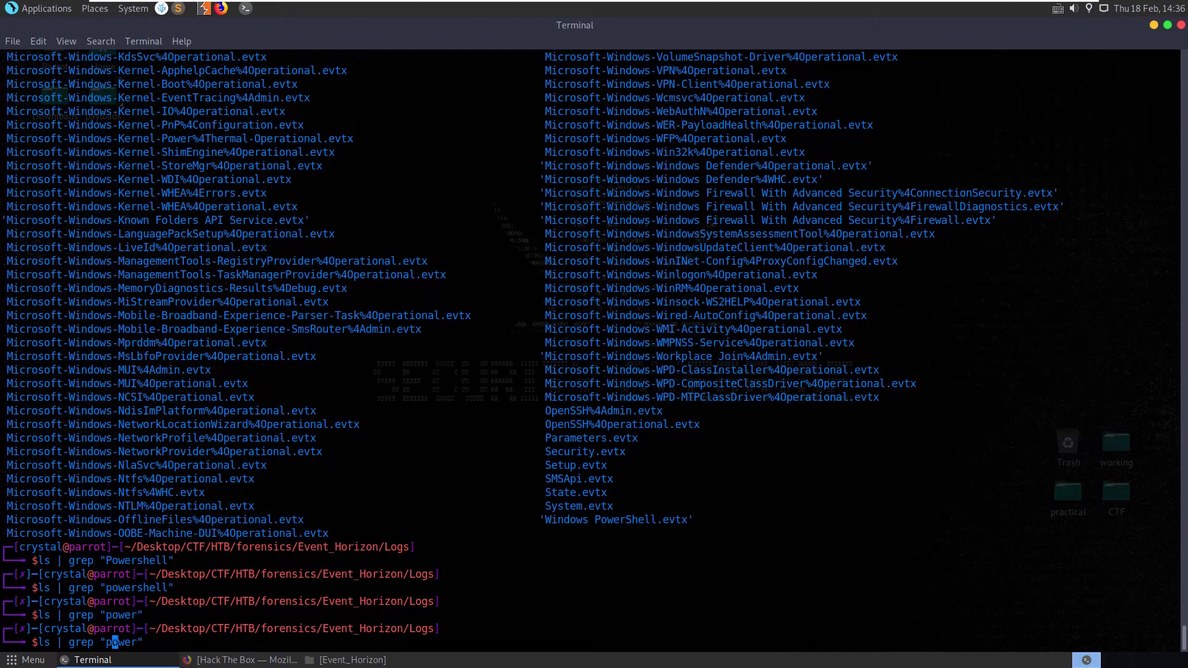
key(BackSpace)
text(P)
key(Return)
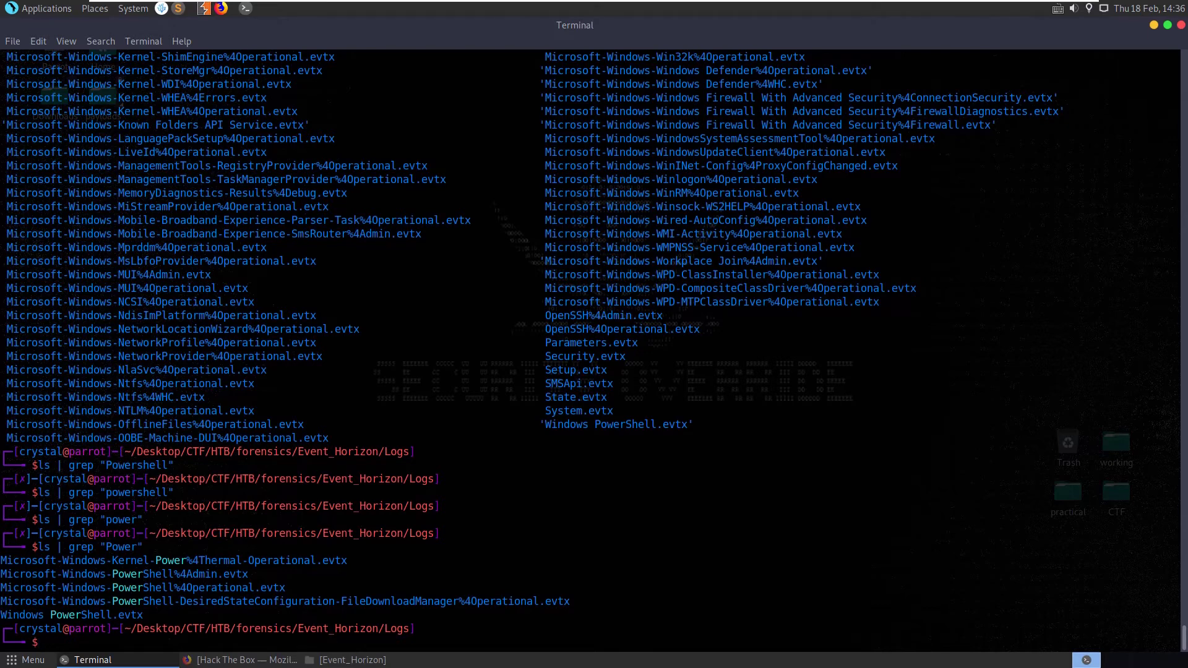
double_click(124, 574)
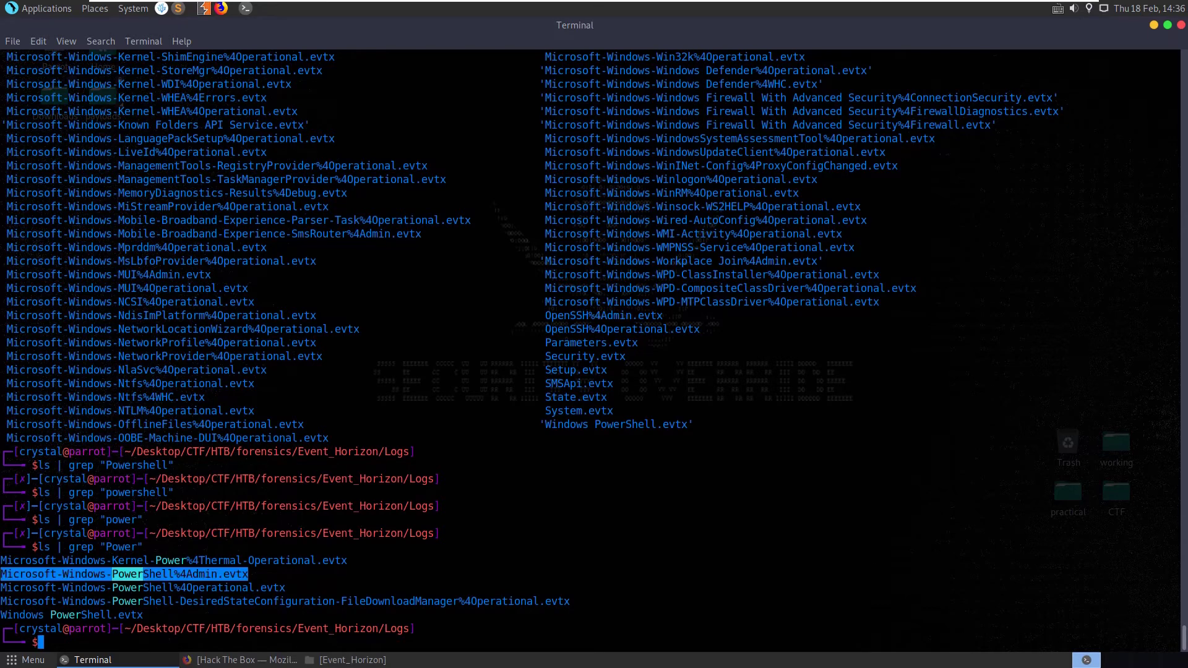
double_click(124, 587)
double_click(124, 600)
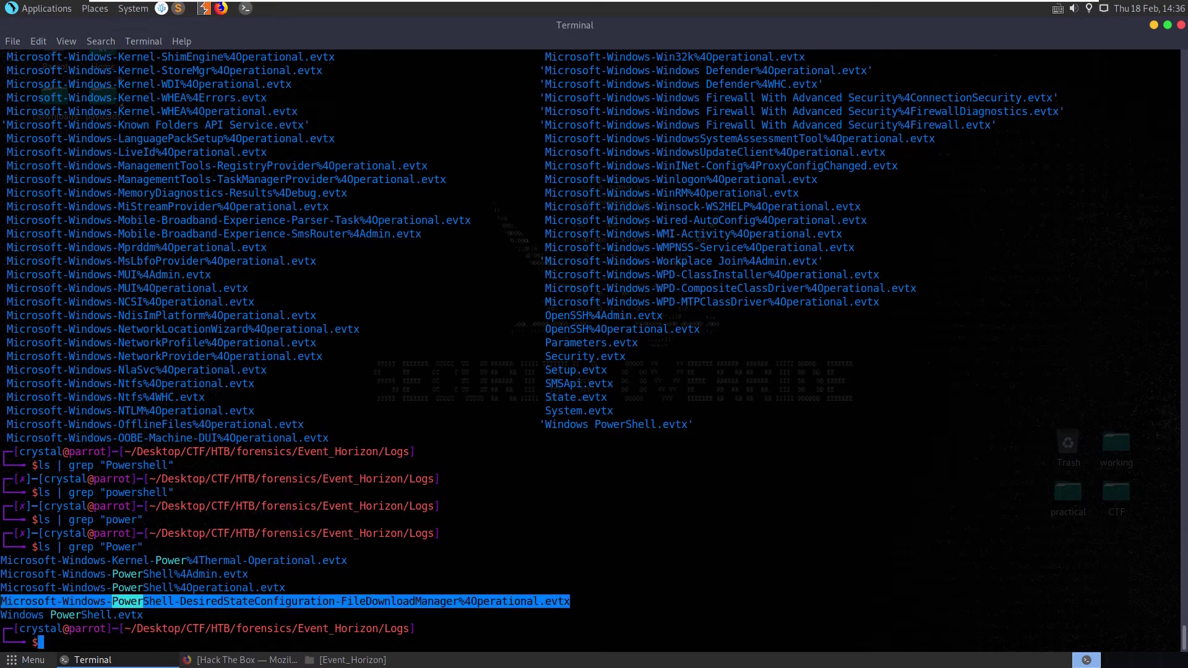
Step: Copy the Windows PowerShell.evtx file name from the terminal listing
double_click(93, 614)
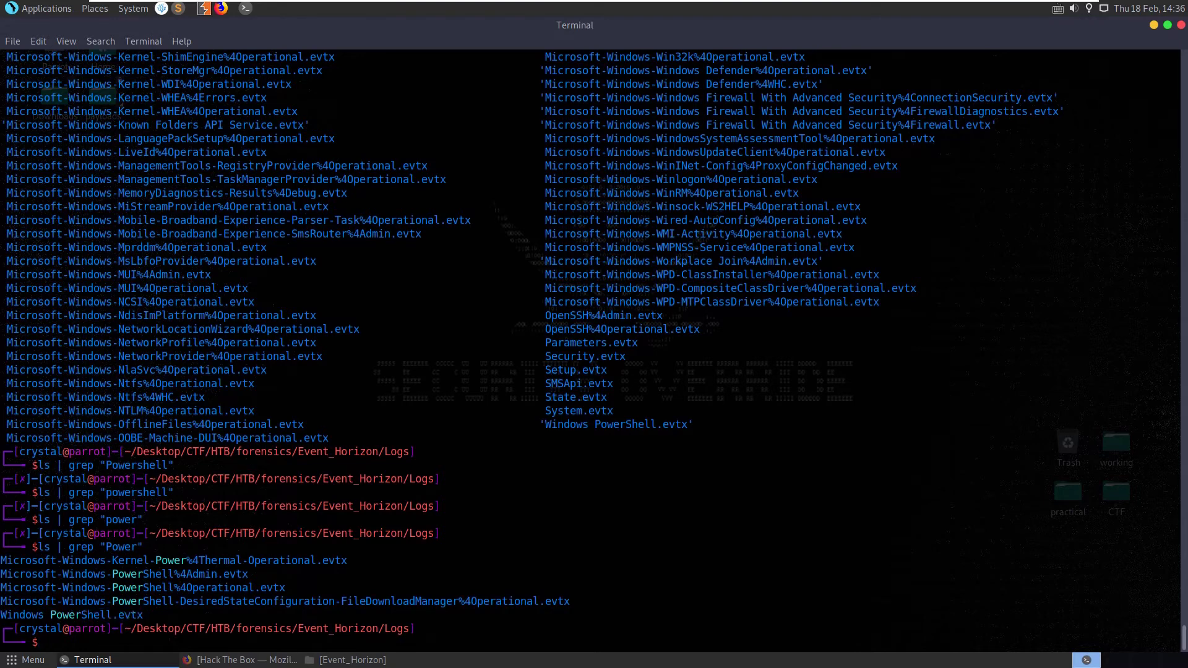
double_click(124, 560)
click(124, 560)
triple_click(93, 614)
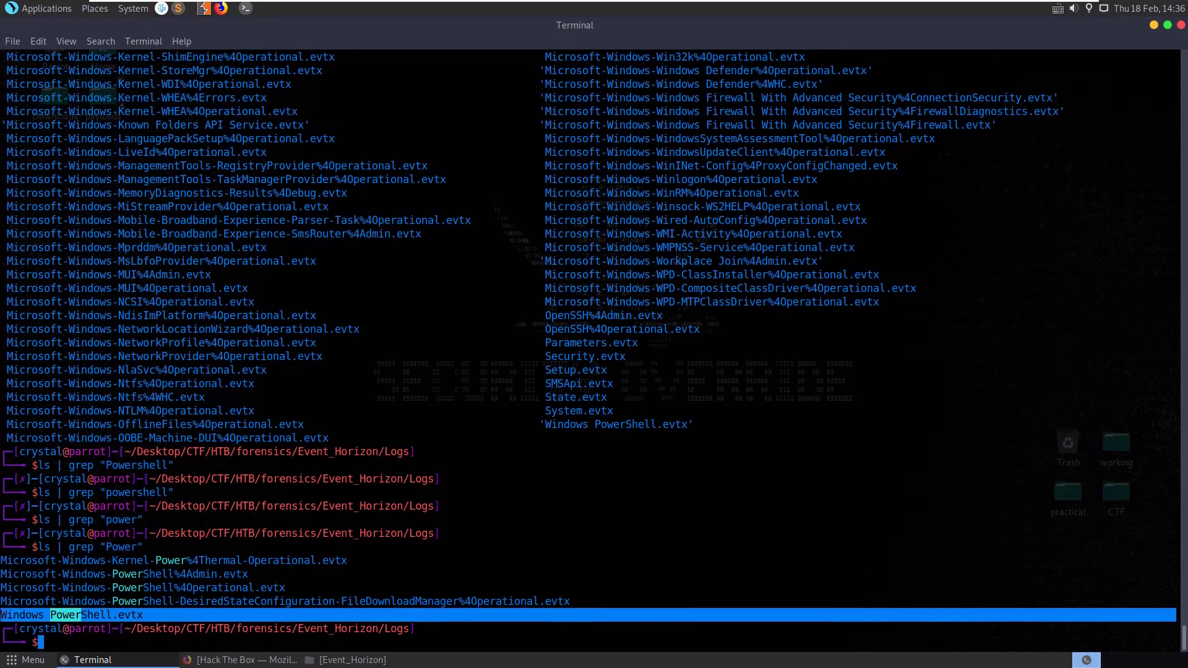
shift+click(93, 601)
click(93, 601)
double_click(6, 613)
right_click(6, 614)
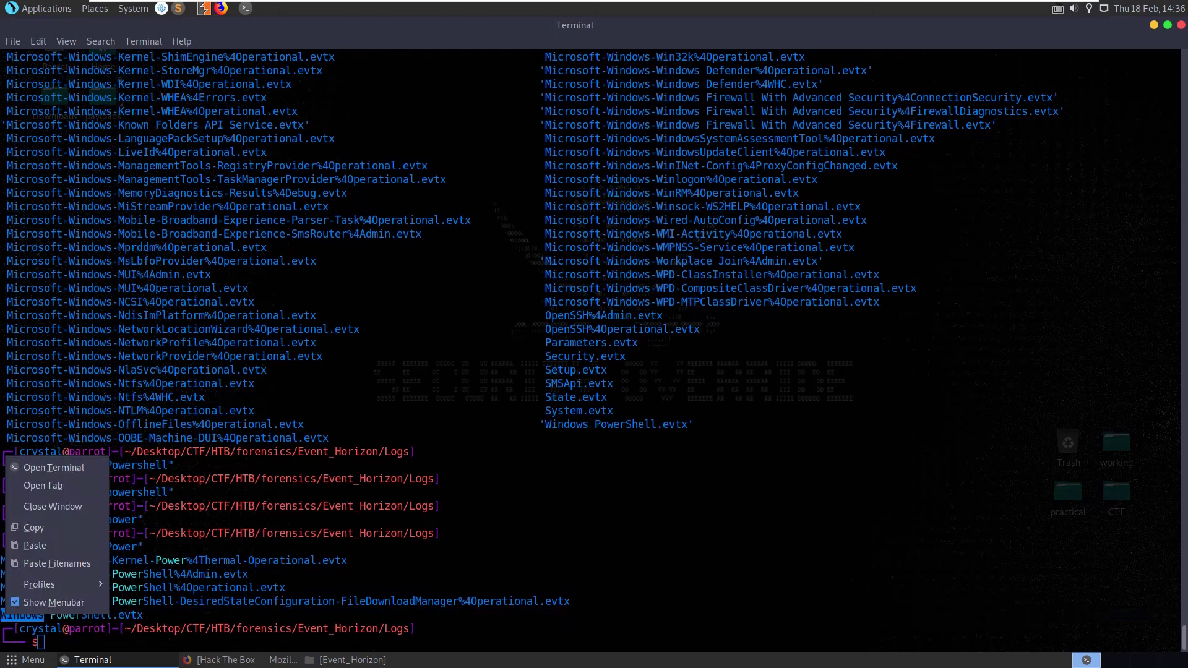
click(18, 614)
click(19, 614)
triple_click(18, 614)
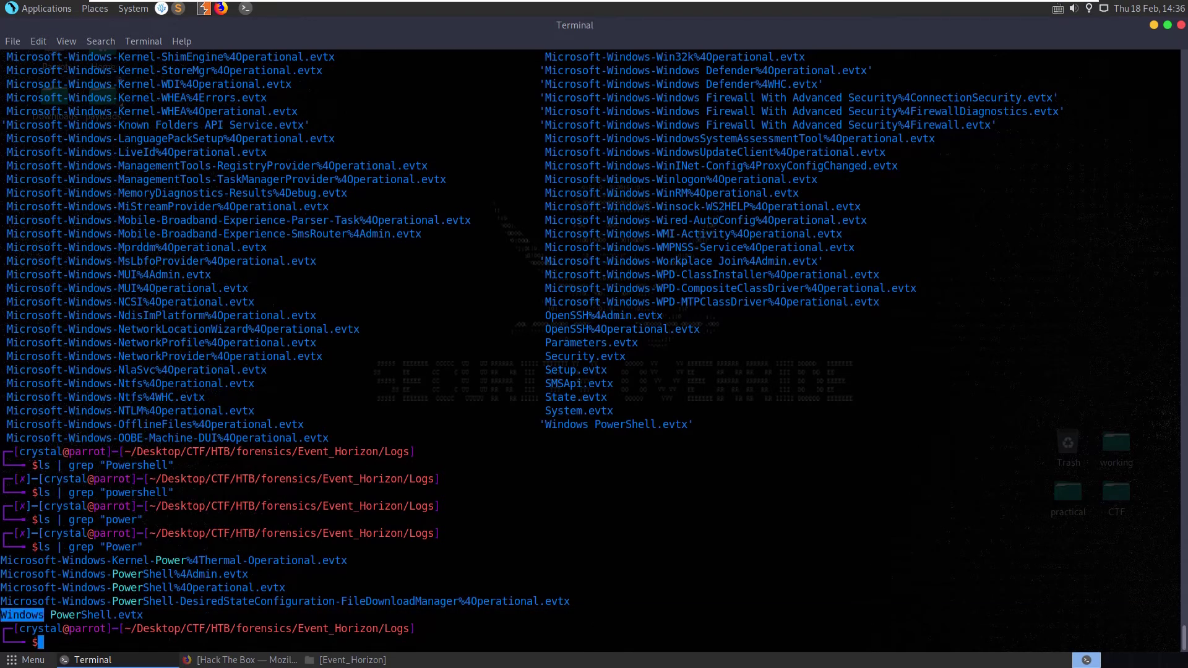
right_click(6, 615)
click(31, 529)
Step: Print the log with cat "Windows PowerShell.evtx", adding quotes after the unquoted attempt fails
text(cat)
key(ctrl+shift+v)
key(Return)
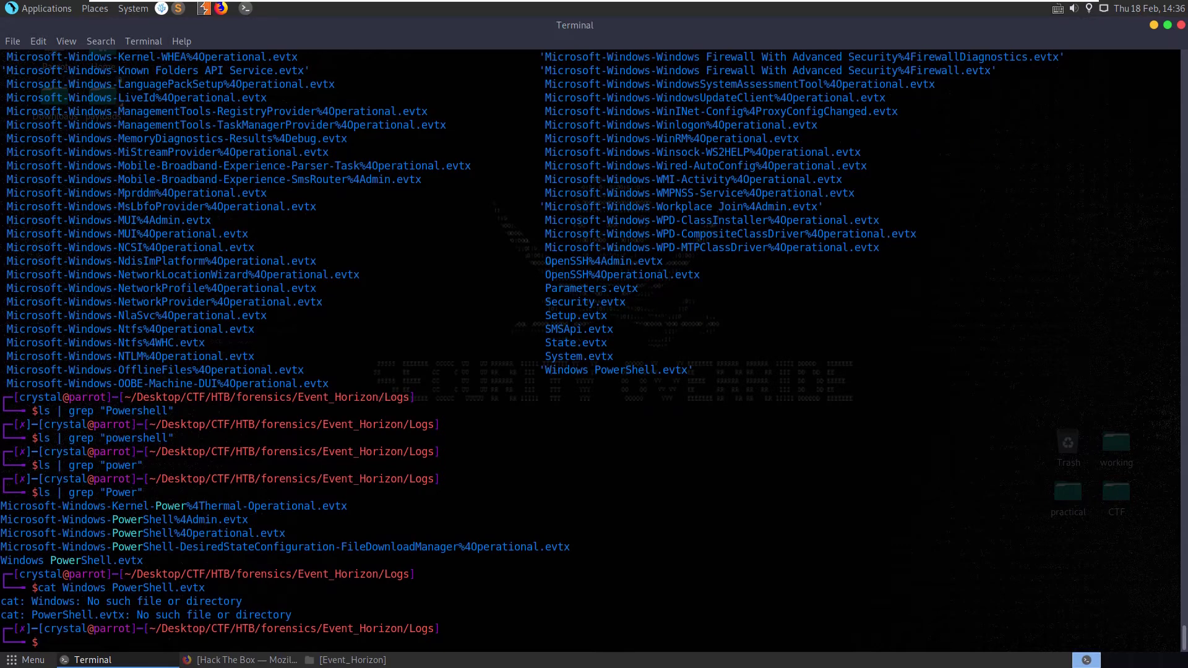
key(Up)
text(")
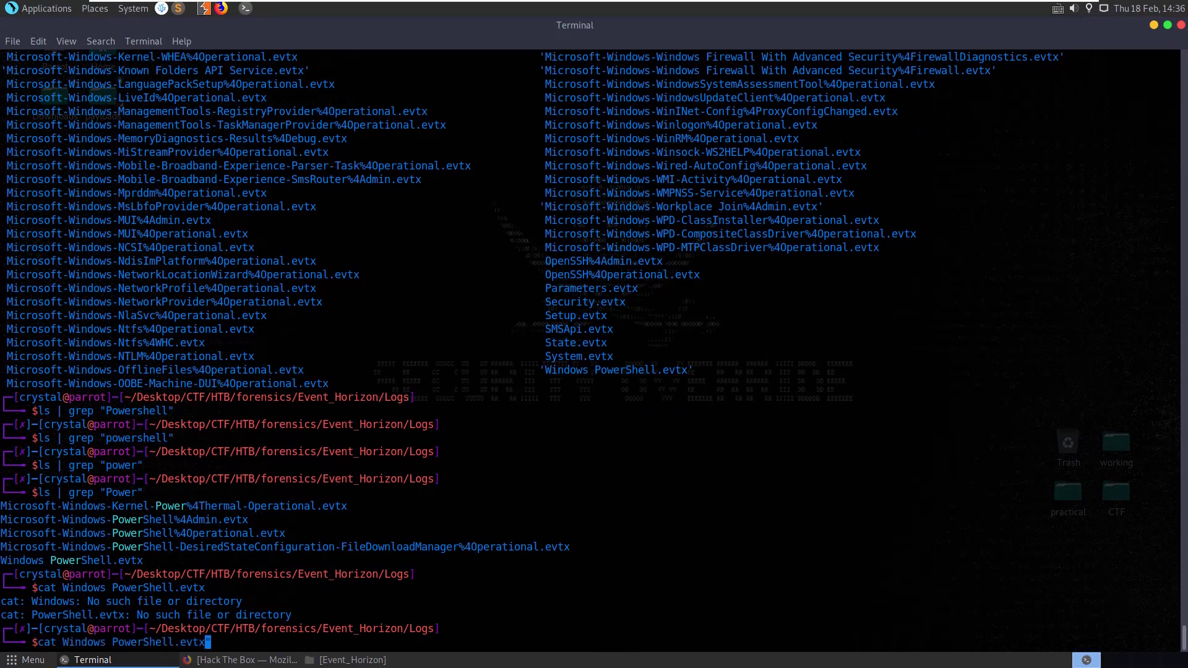
key(Left)
key(Left)
key(Left)
key(Left)
key(Left)
key(Left)
key(Left)
key(Left)
key(Left)
key(Left)
key(Left)
key(Left)
key(Left)
key(Left)
key(Left)
key(Left)
key(Left)
key(Left)
key(Left)
key(Left)
text(")
key(Return)
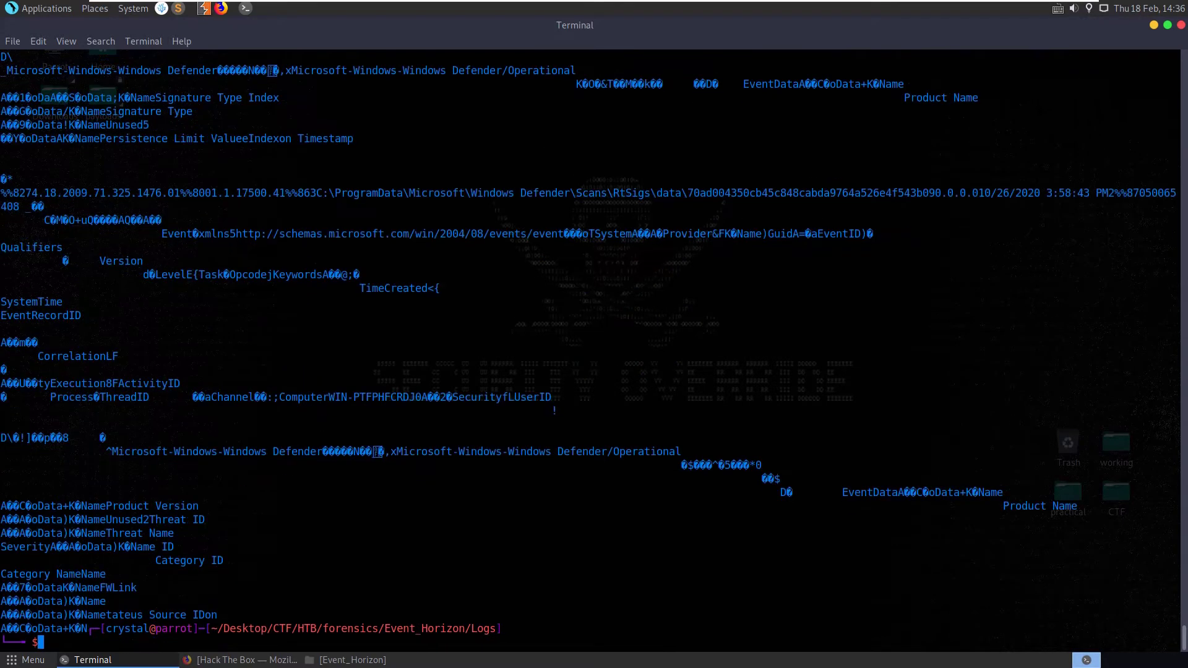
Step: Scroll the output to find and highlight the gist.githubusercontent.com download URL
scroll(554, 411, up, 8)
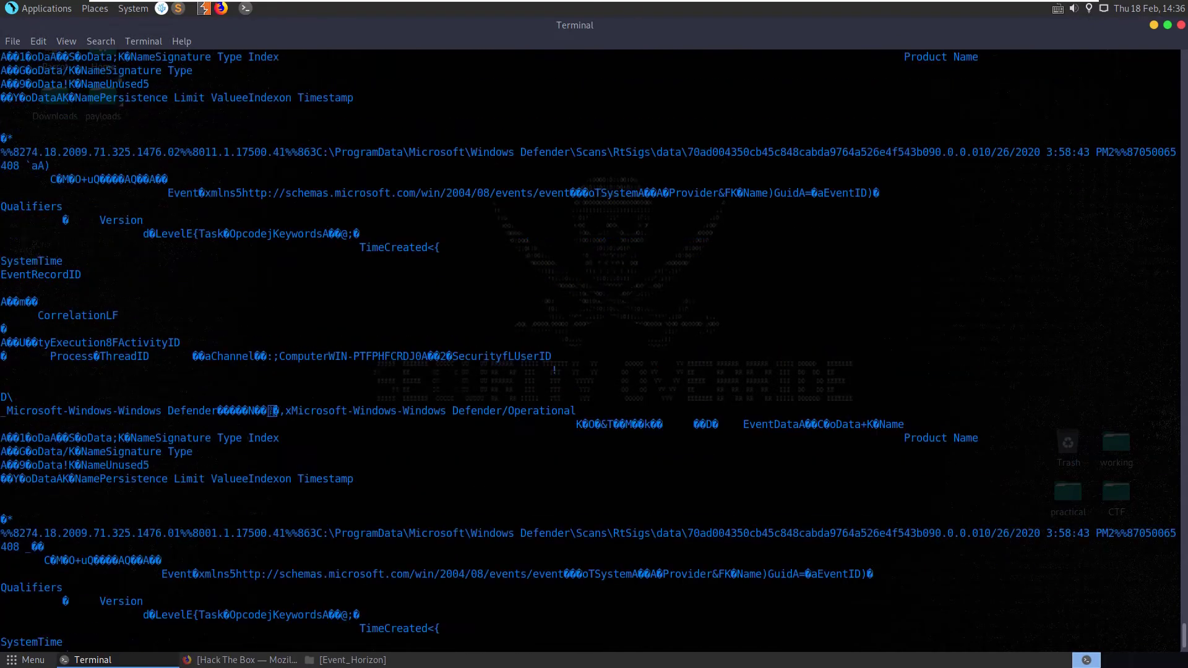
scroll(554, 410, down, 3)
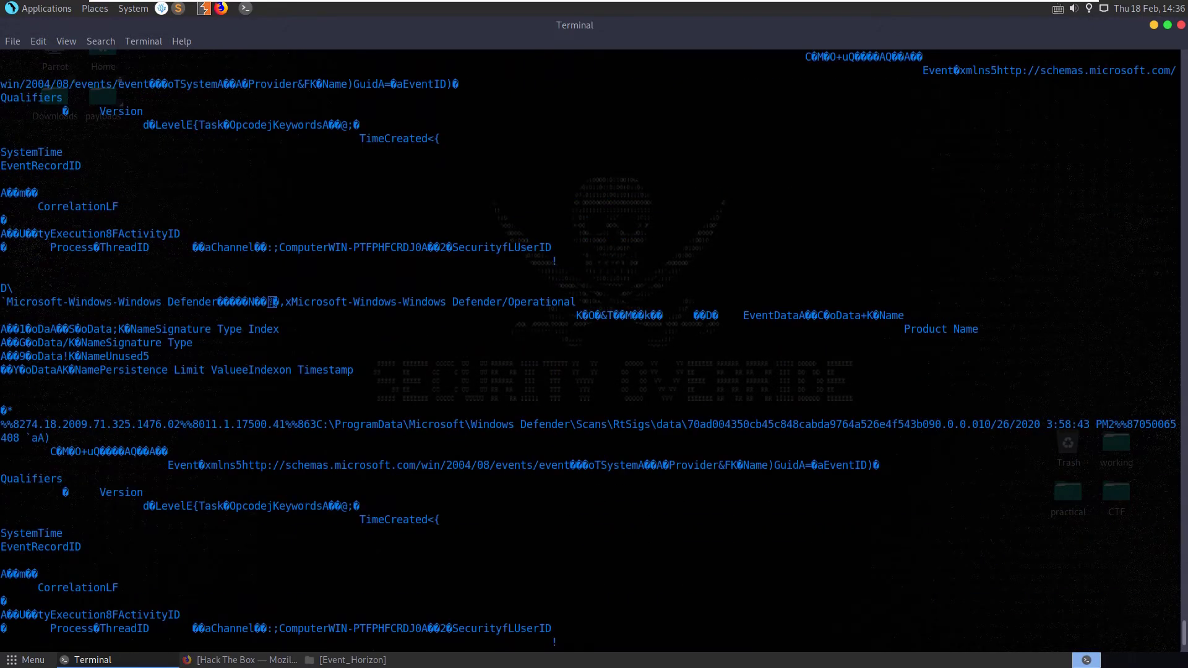
scroll(555, 410, up, 7)
scroll(555, 410, up, 13)
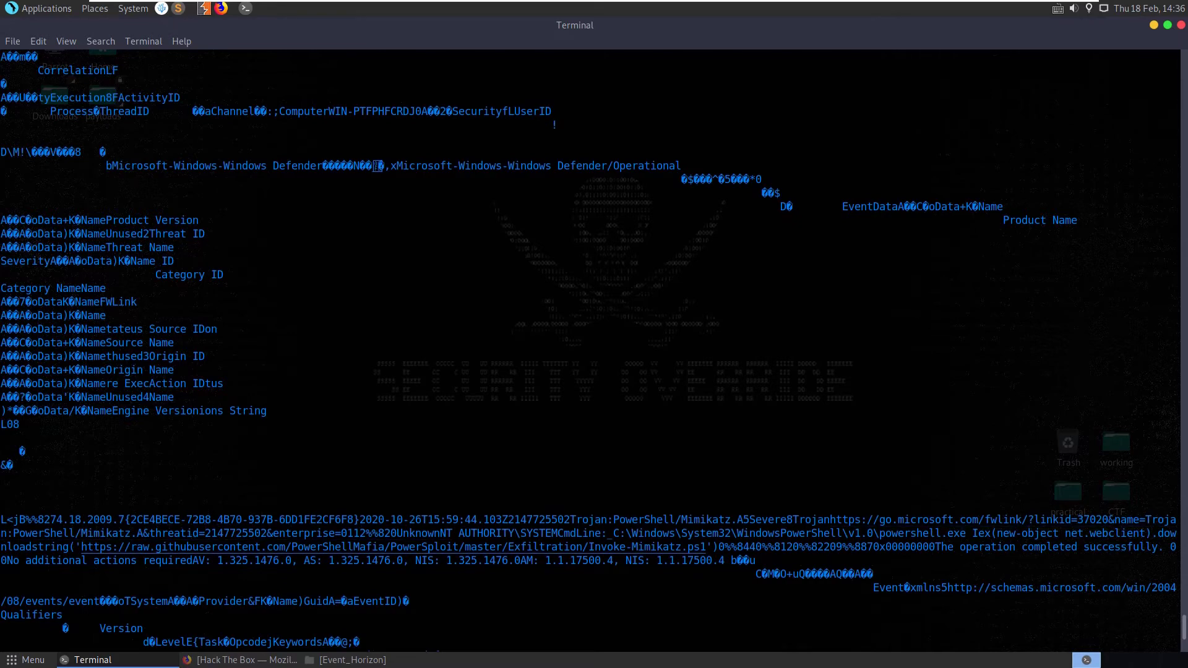
scroll(587, 346, down, 12)
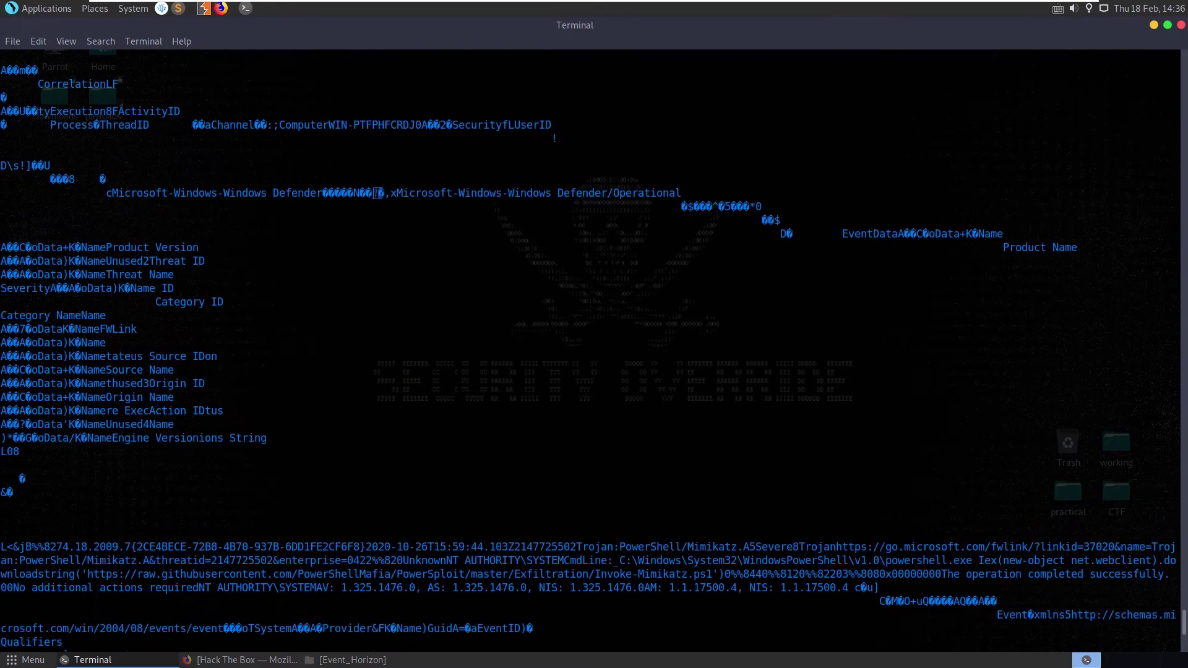
scroll(554, 260, up, 3)
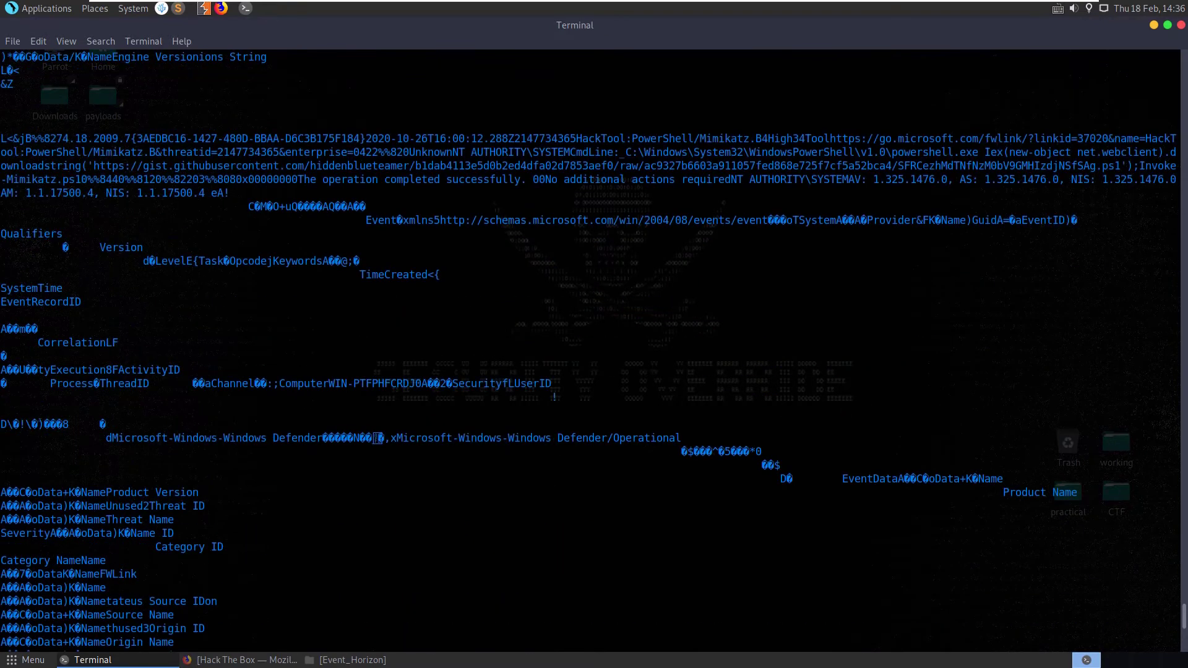
scroll(555, 396, up, 7)
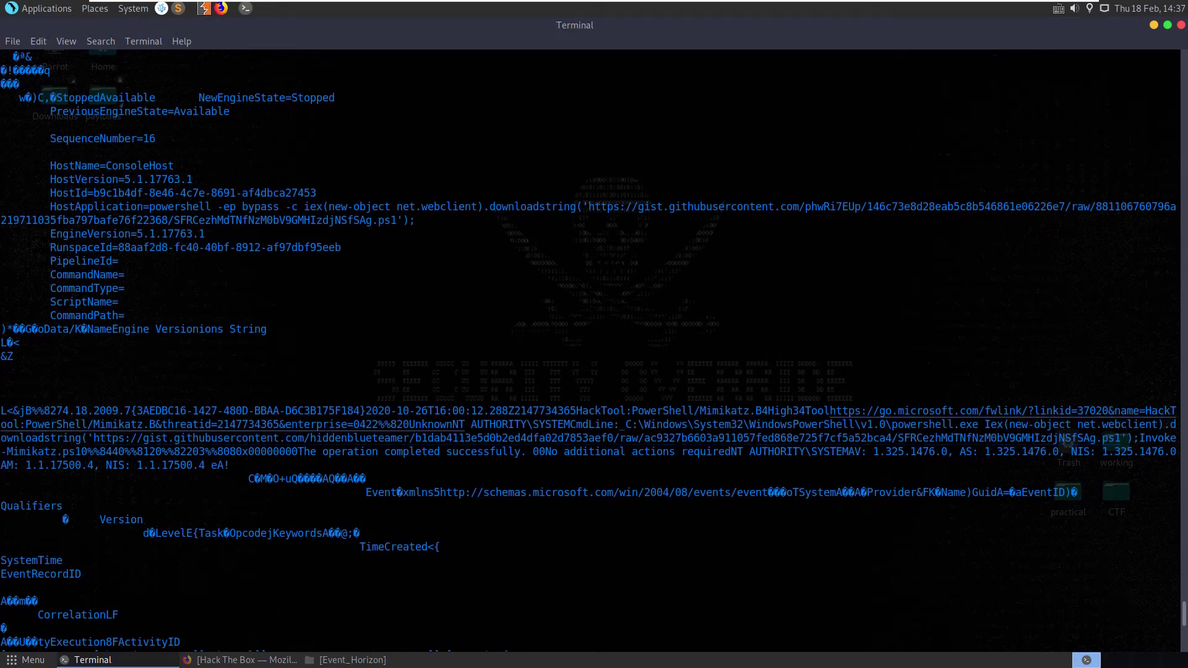
scroll(1069, 441, up, 7)
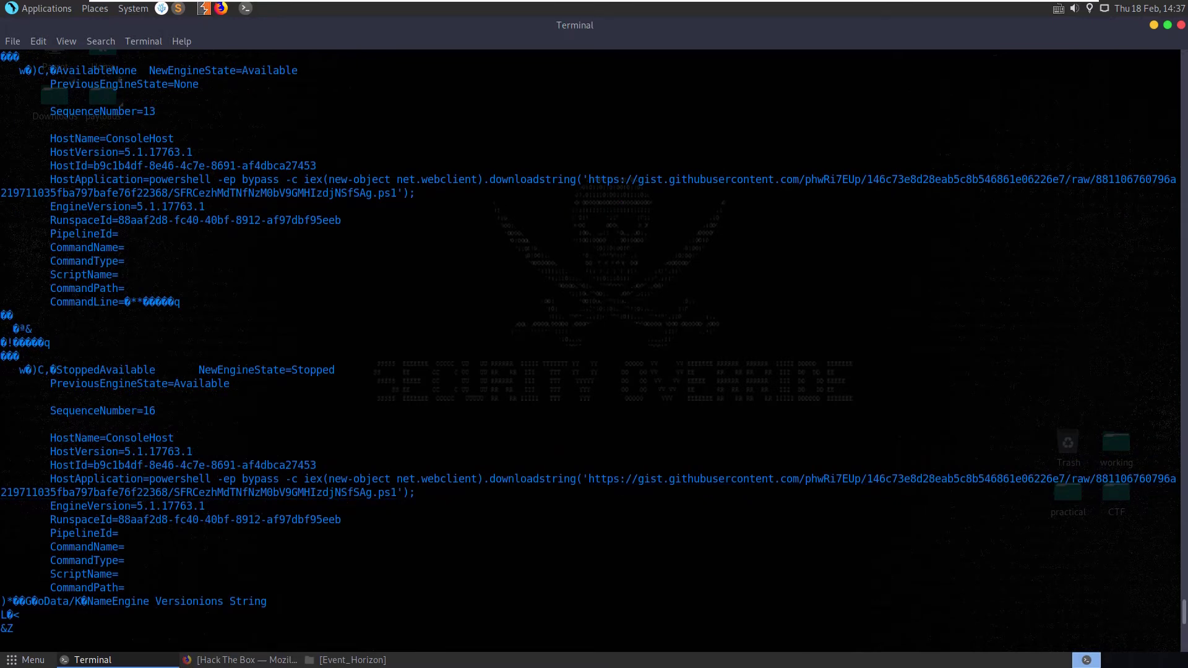
drag(348, 492, 81, 479)
scroll(81, 479, up, 15)
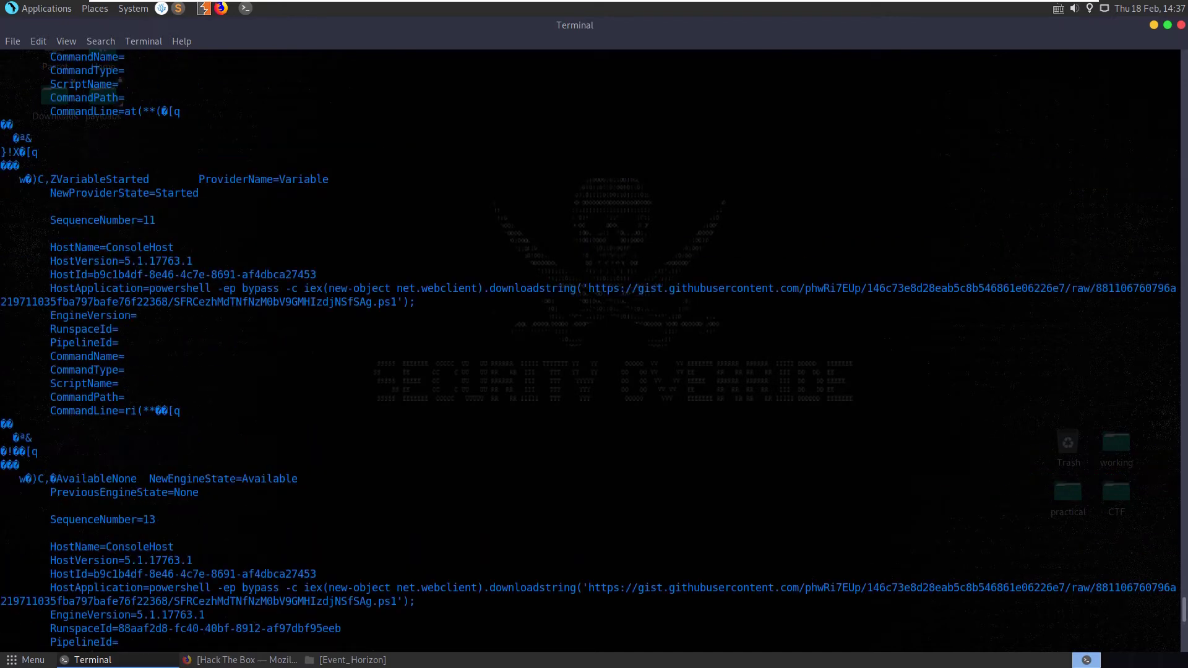
scroll(81, 356, up, 7)
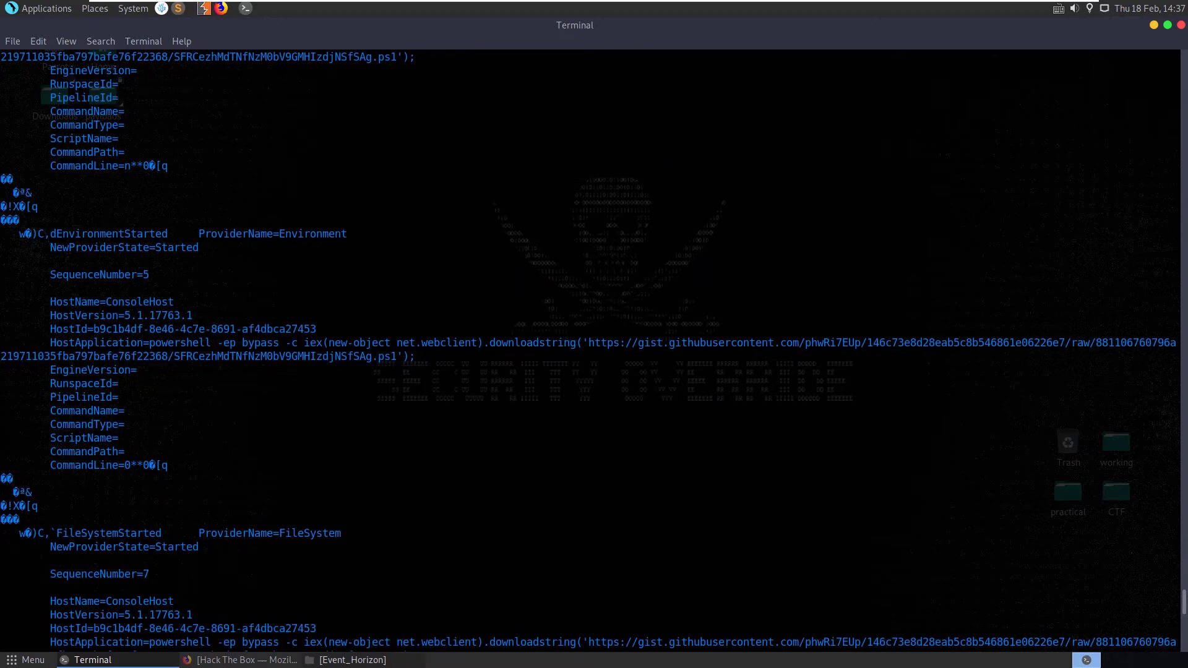
Step: Try opening Key Management Service.evtx from the Logs folder in Caja and dismiss the unknown-type error
key(alt+Tab)
click(530, 230)
key(Return)
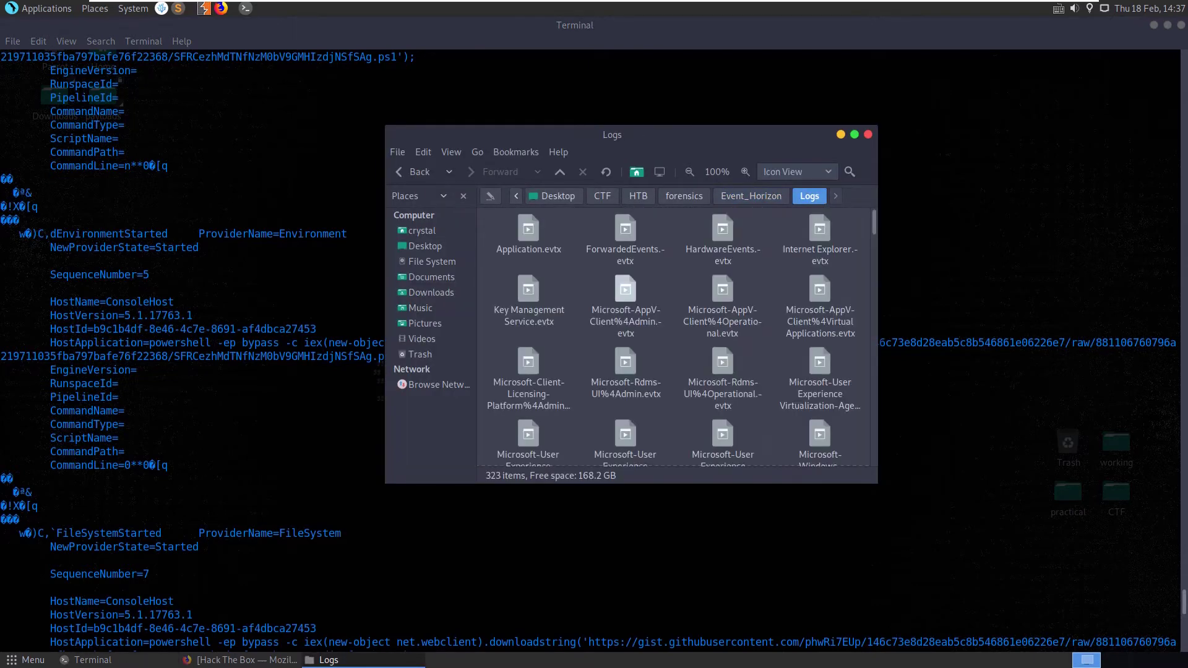
click(528, 291)
key(Return)
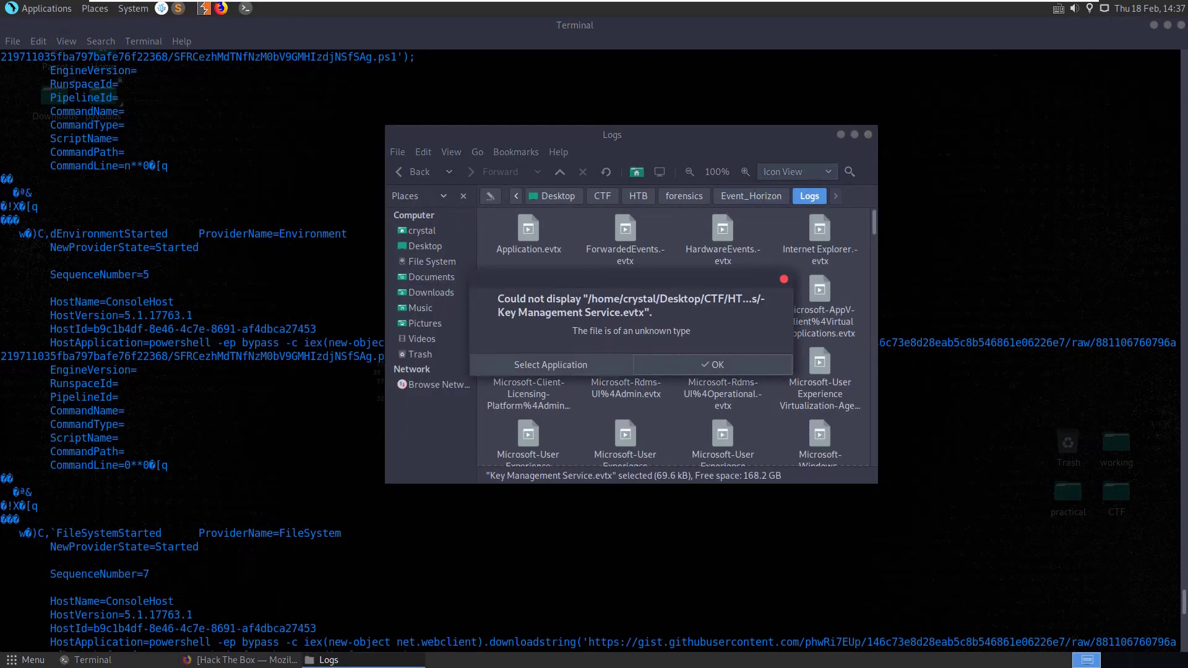
click(713, 365)
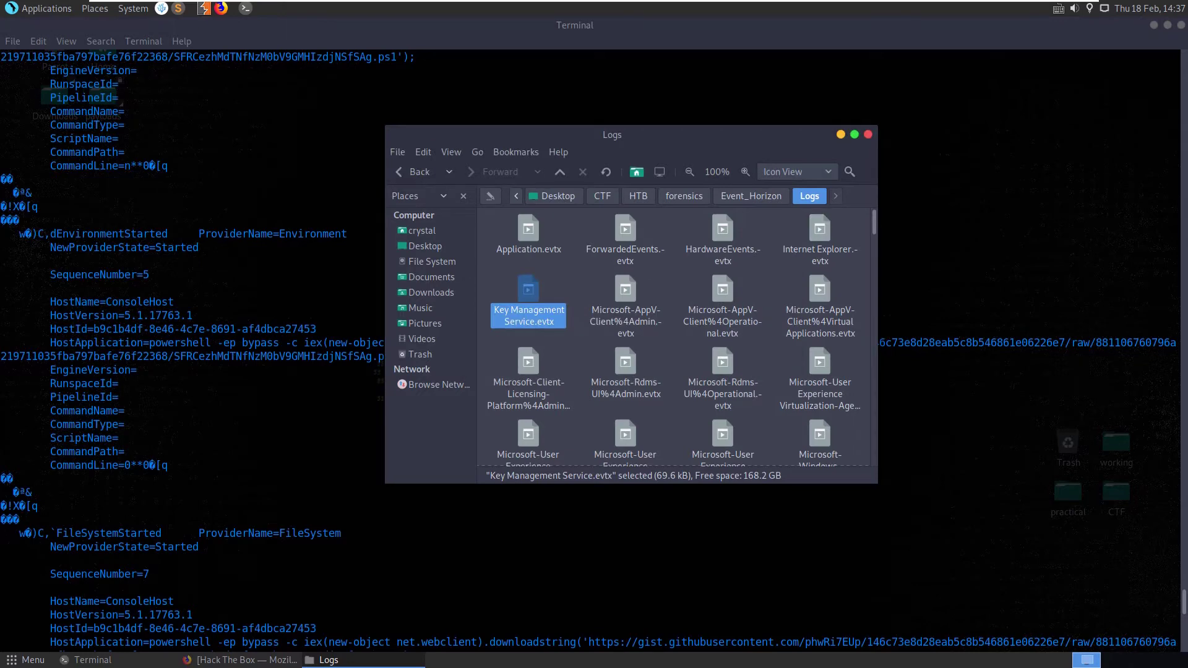
Step: Hide the Logs window, clear the terminal and switch to the Commando VM
key(alt+F9)
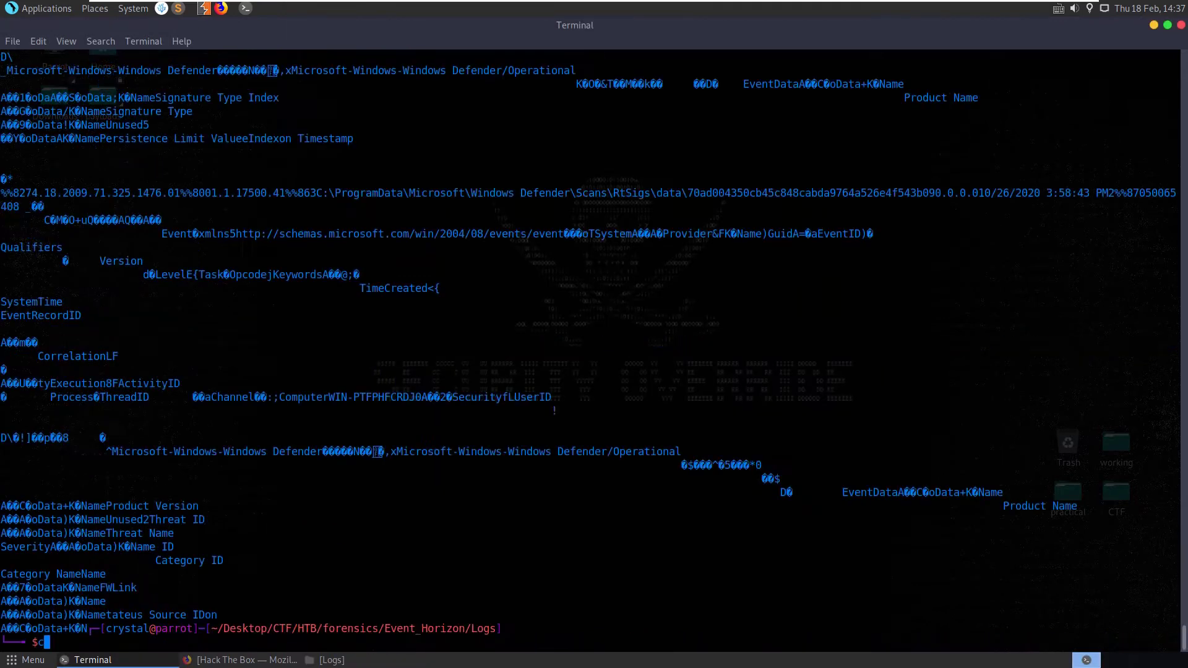
key(ctrl+l)
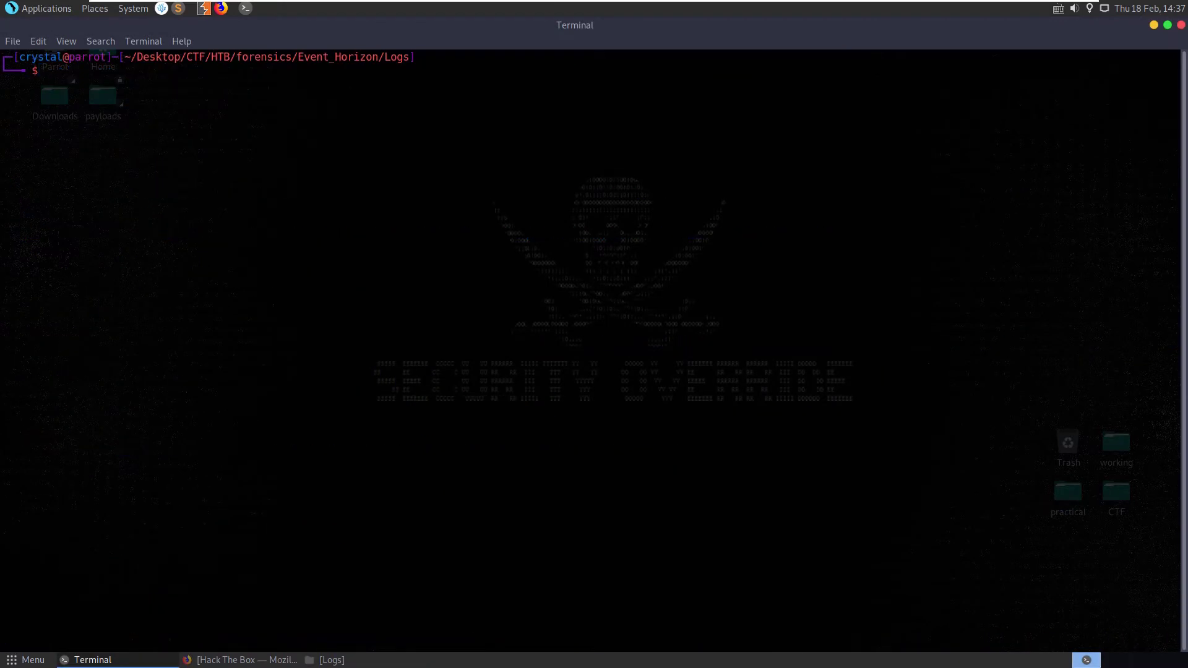
click(584, 8)
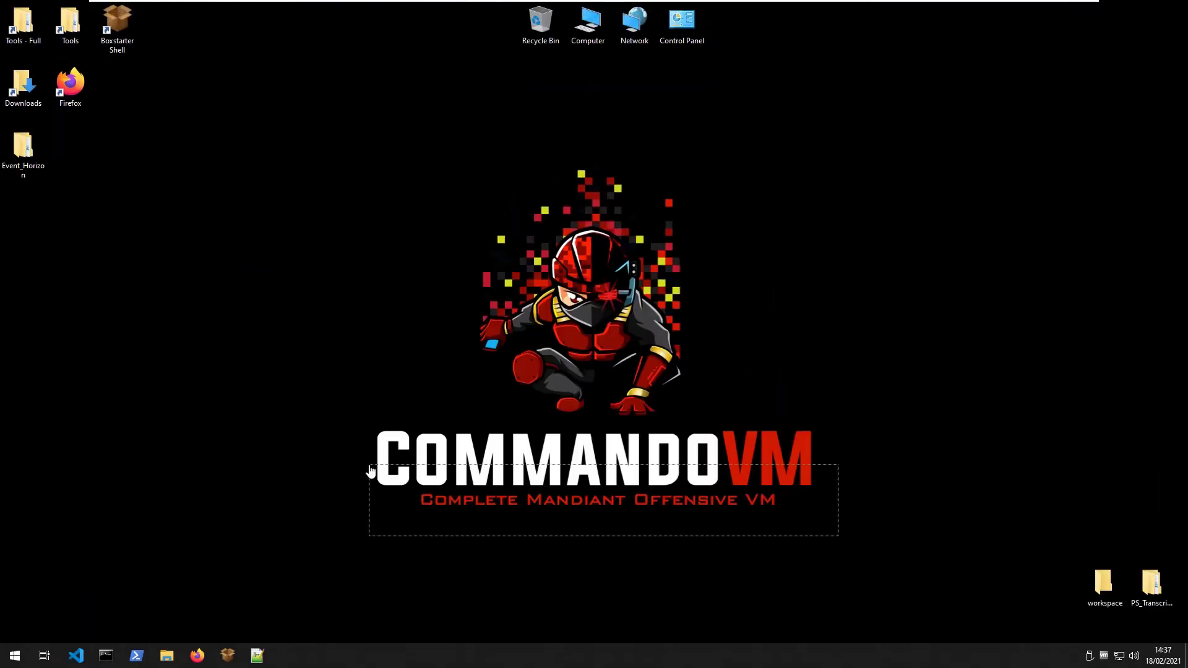
Step: Move the Event_Horizon folder lower and run 'cup all' in a maximized Boxstarter Shell
drag(38, 176, 177, 356)
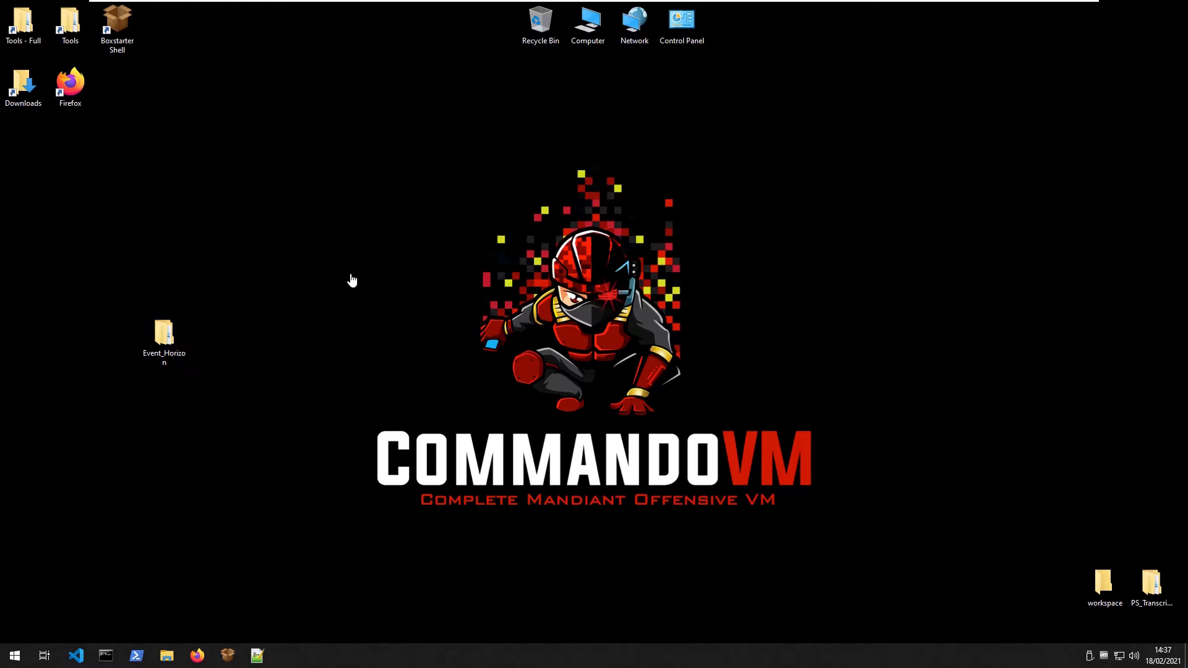
double_click(117, 28)
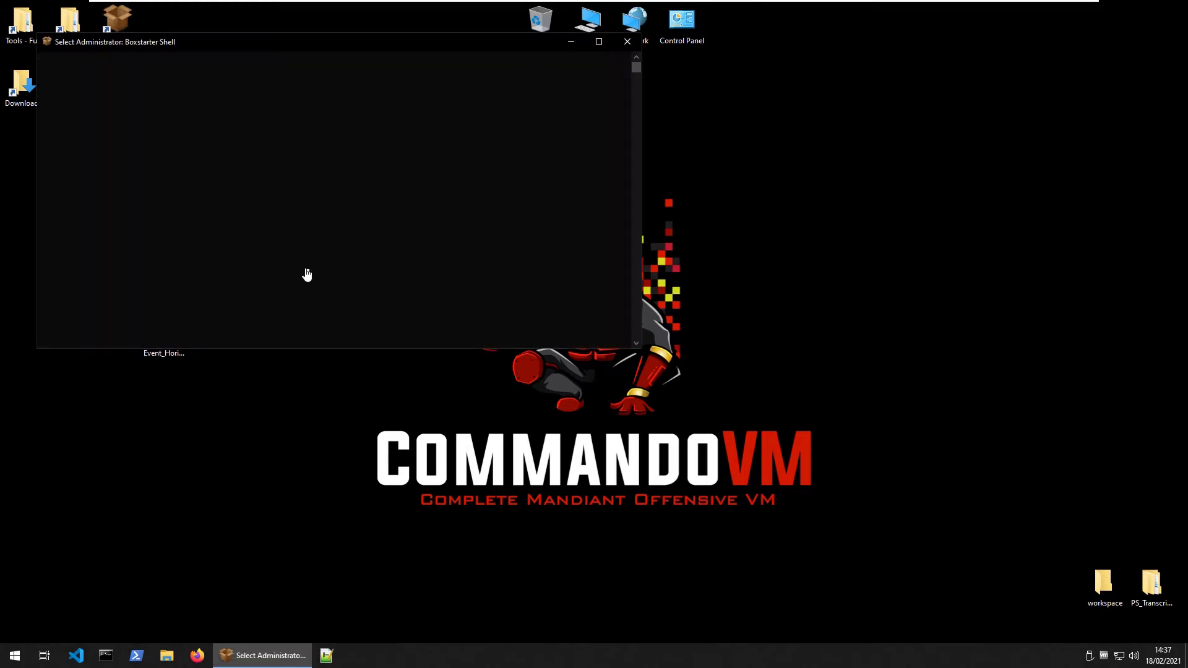
text(cup all)
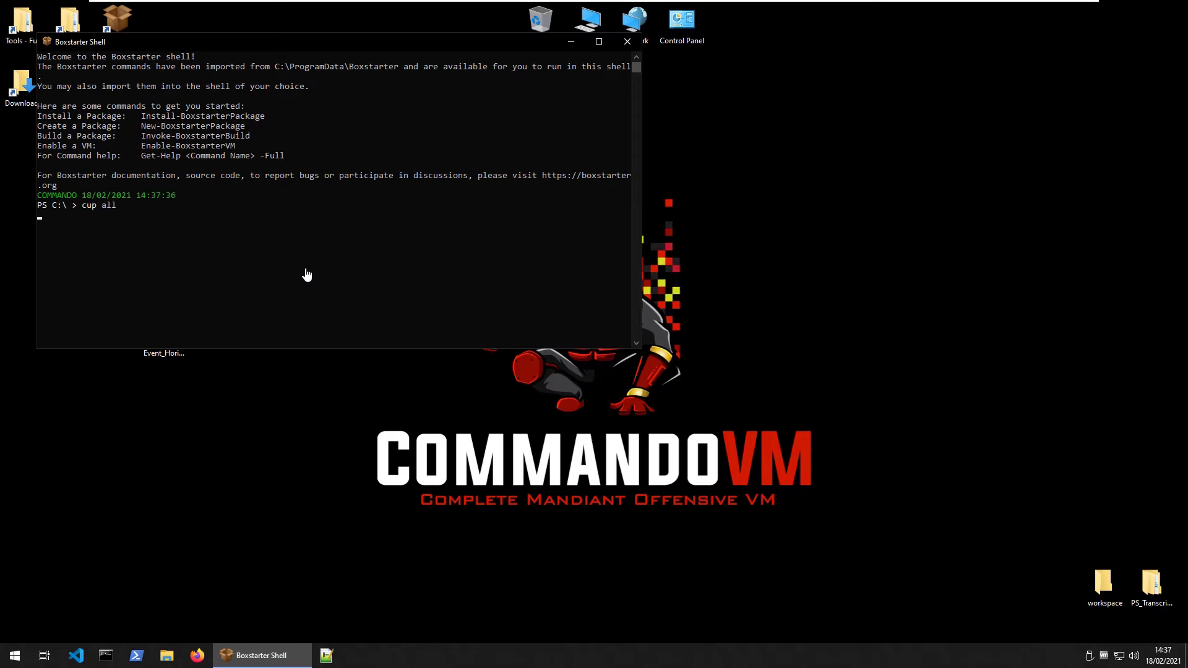
click(598, 41)
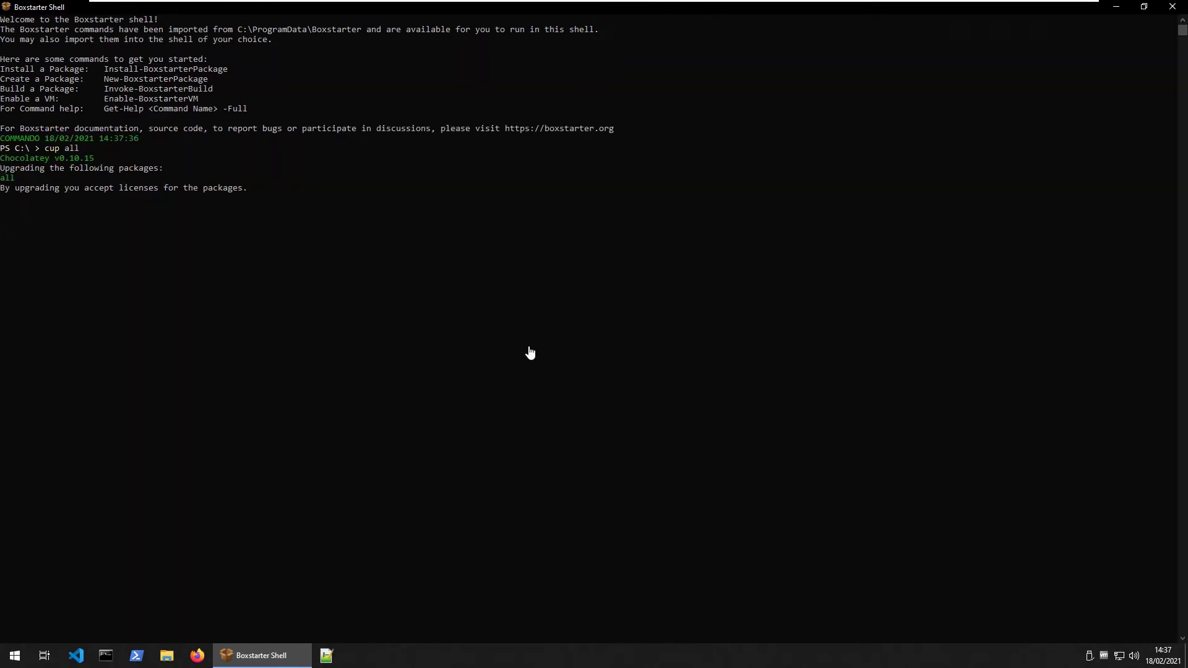
click(270, 655)
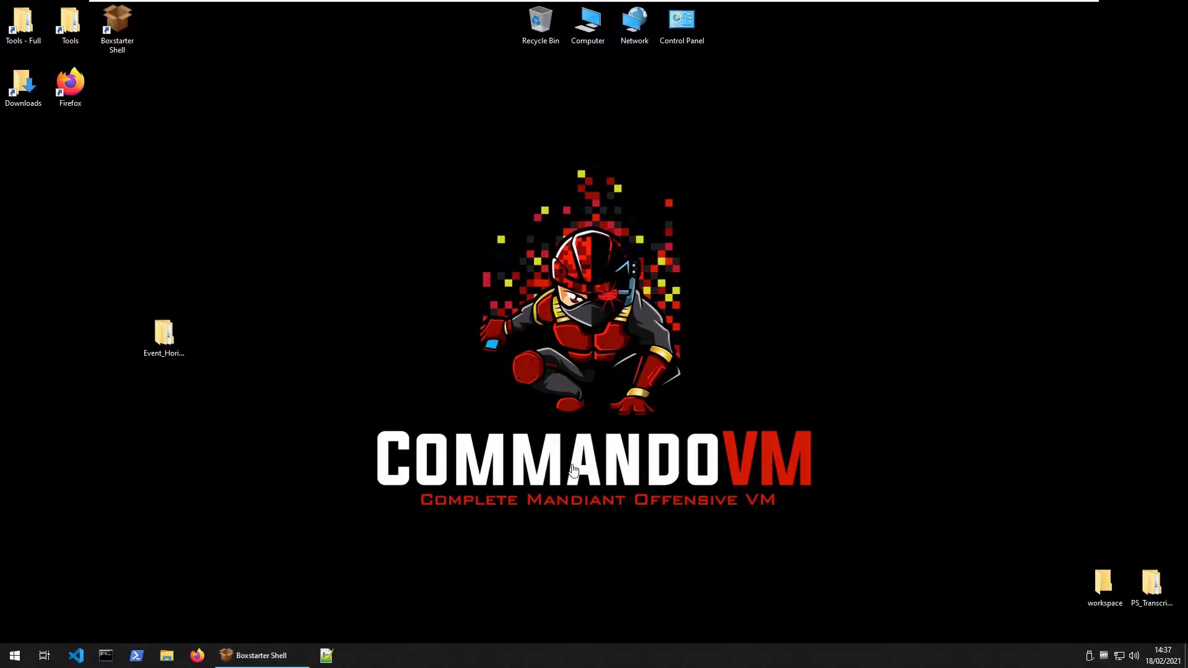
click(269, 655)
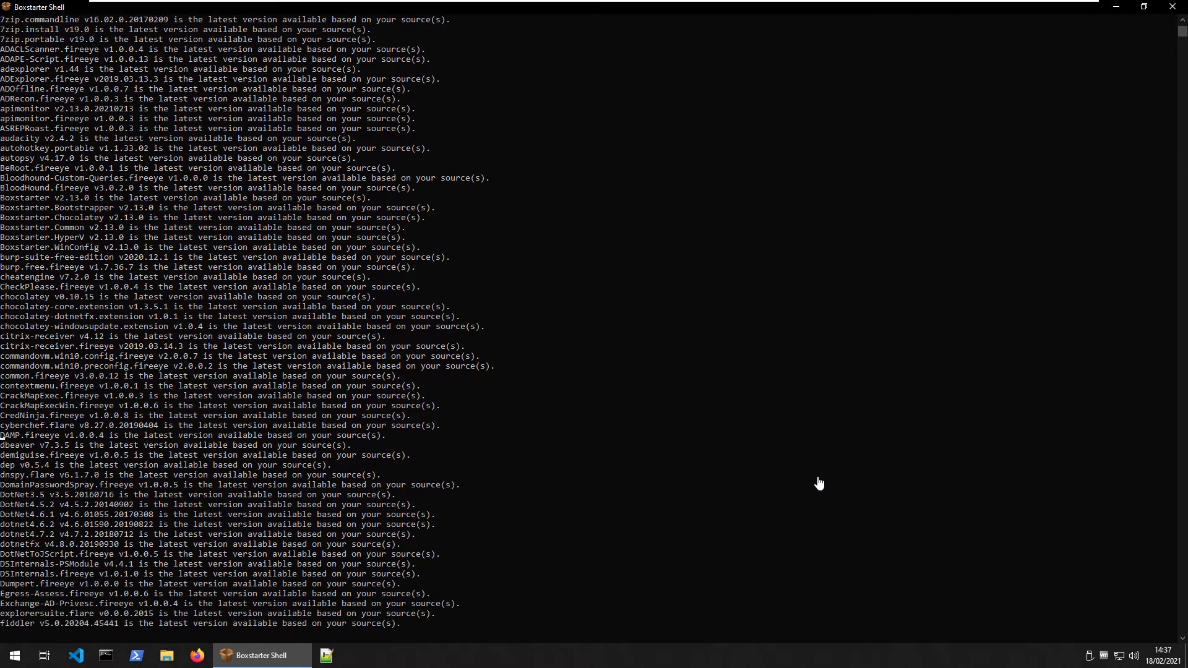
Step: Review the upgrade output lines for DSInternals-PSModule and CrackMapExec
click(180, 574)
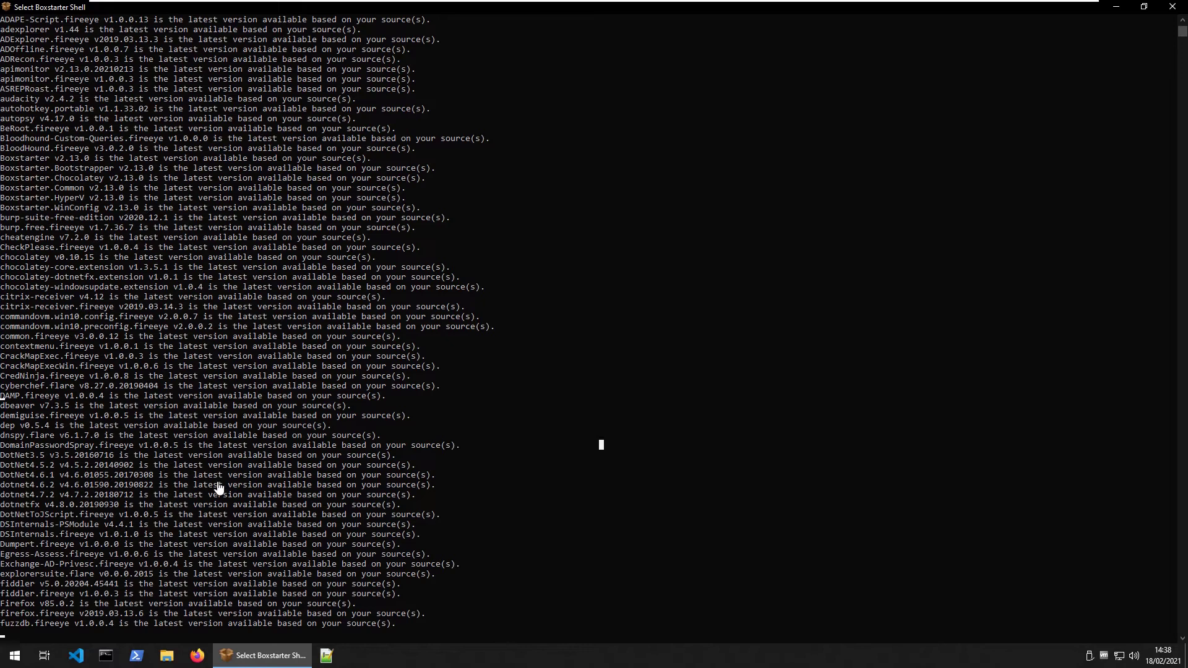
click(408, 525)
click(547, 544)
click(438, 357)
Step: Browse the Tools shortcuts' Password Attacks, Evasion and Debuggers folders, then close the window
click(1101, 7)
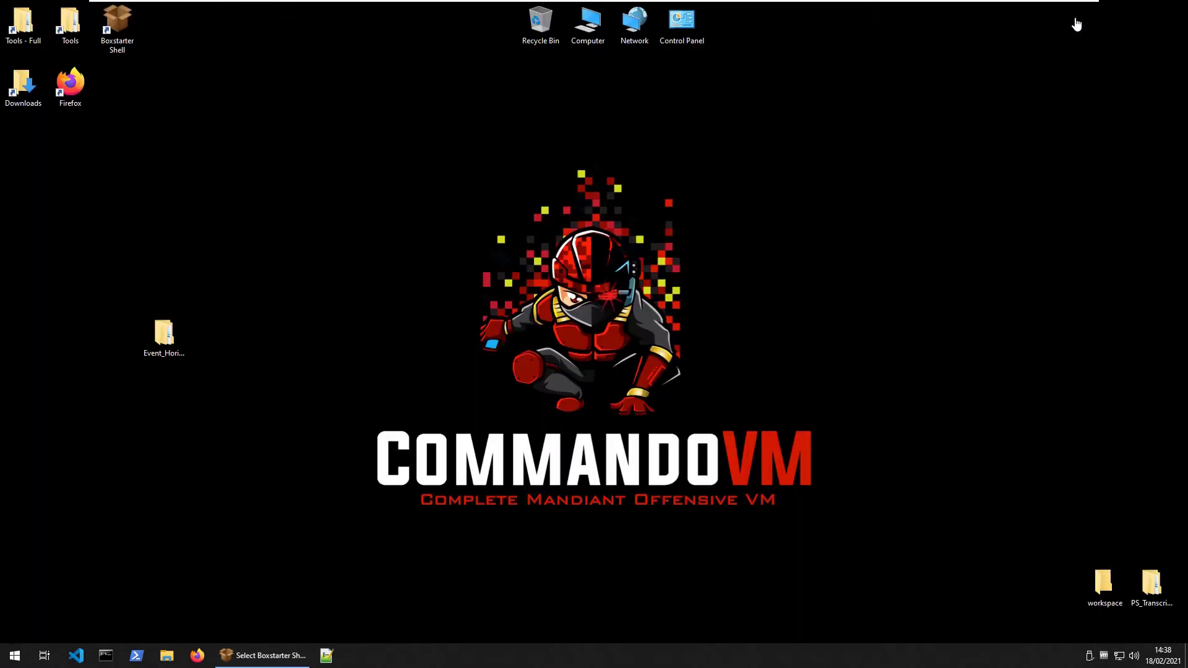
double_click(69, 23)
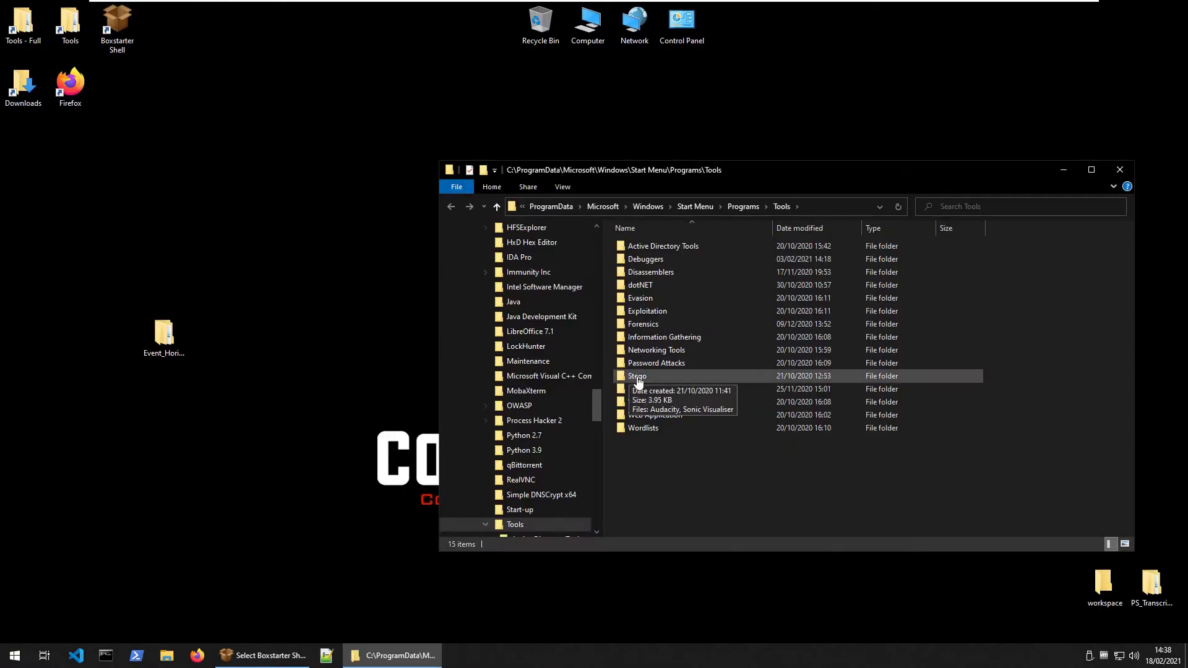
double_click(647, 363)
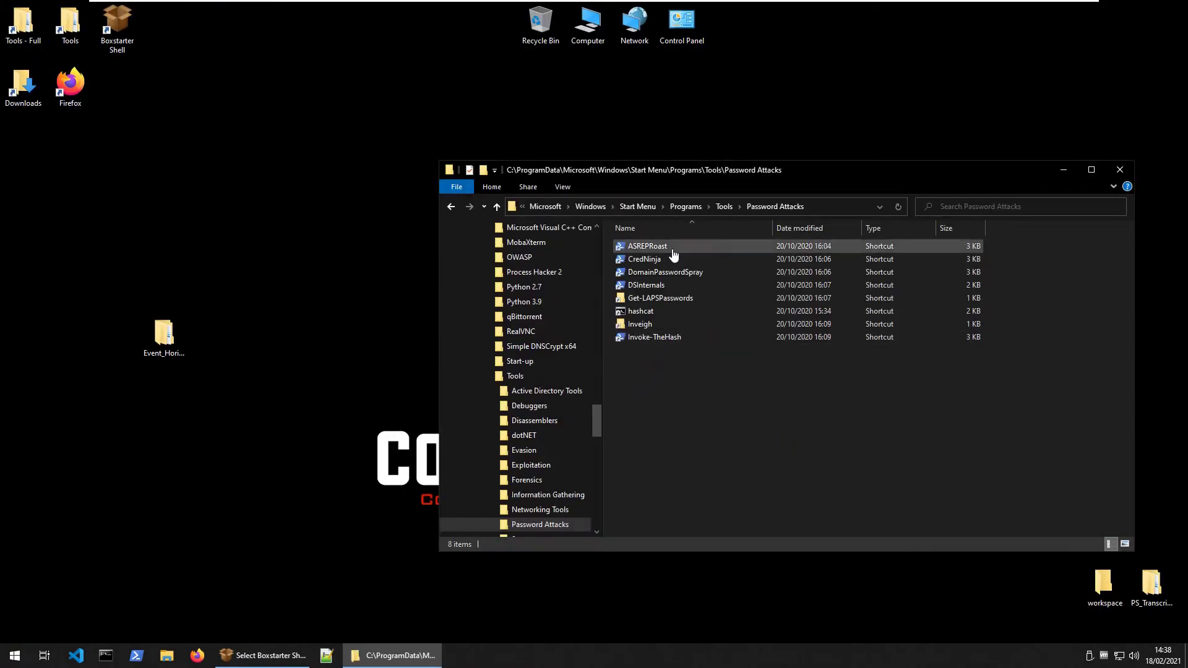
click(451, 207)
double_click(656, 298)
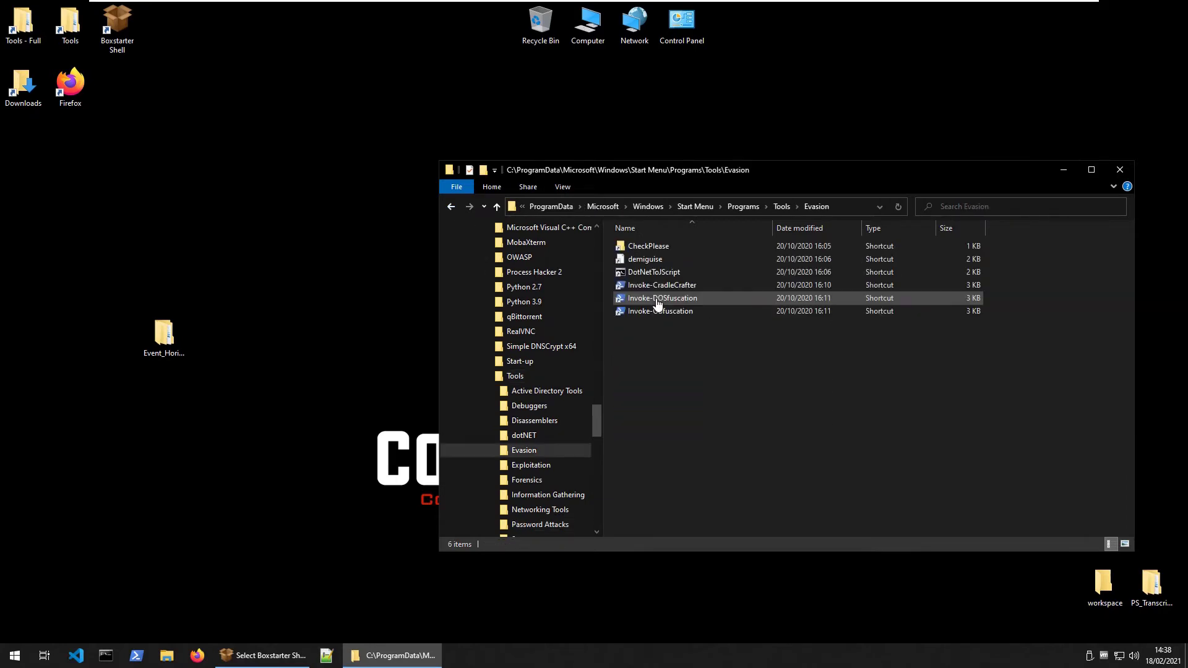
click(455, 205)
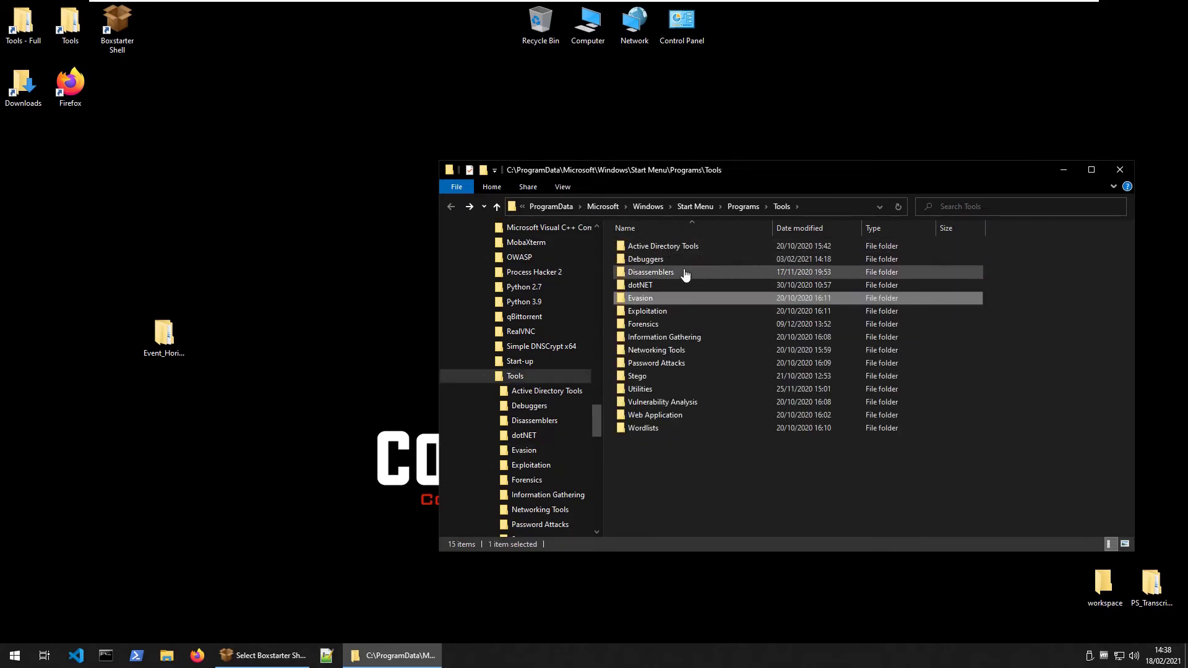
double_click(659, 259)
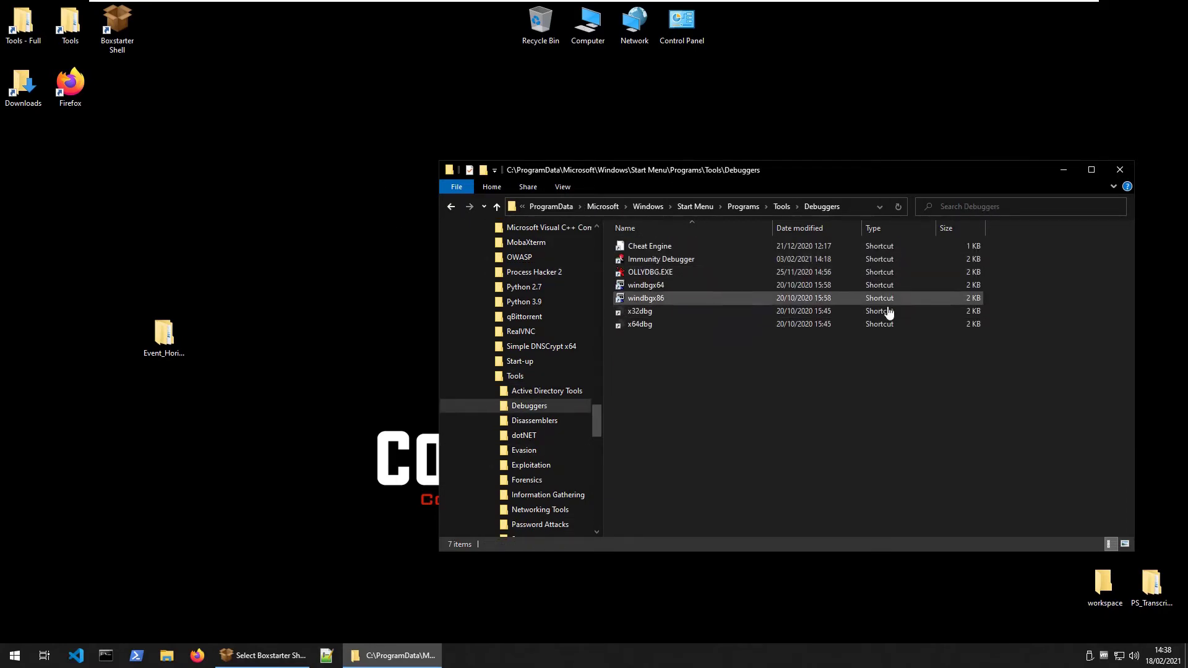
click(453, 208)
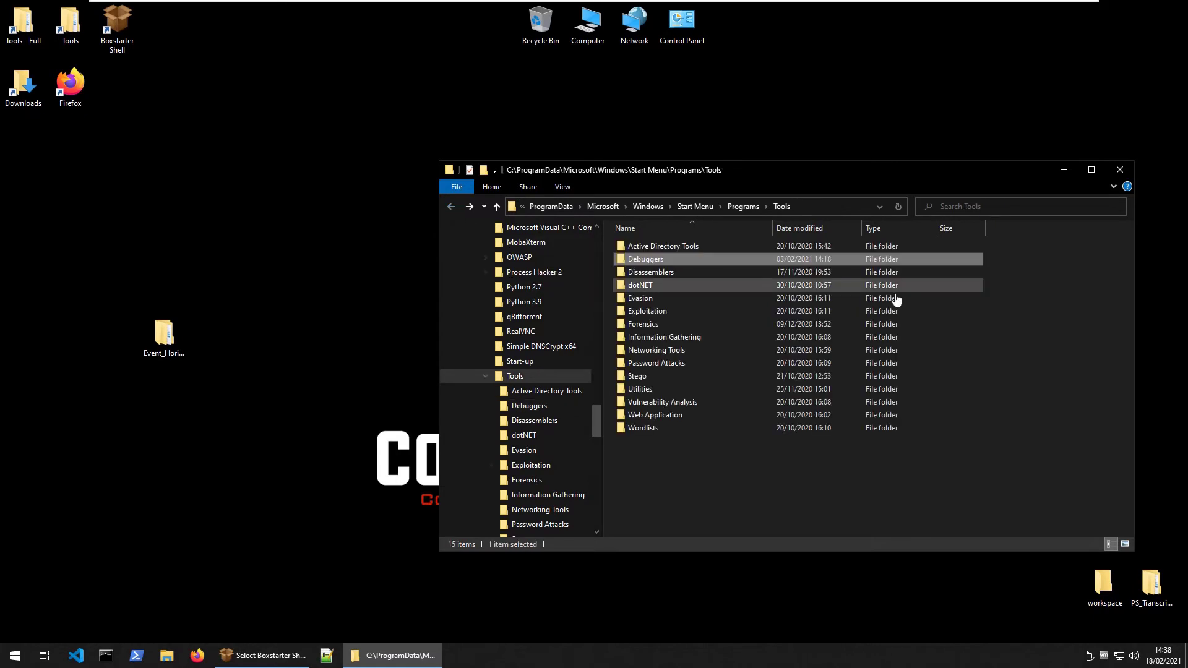
click(1120, 169)
Step: Open the Event_Horizon folder from the desktop and bring the shell console back
drag(1019, 448, 646, 396)
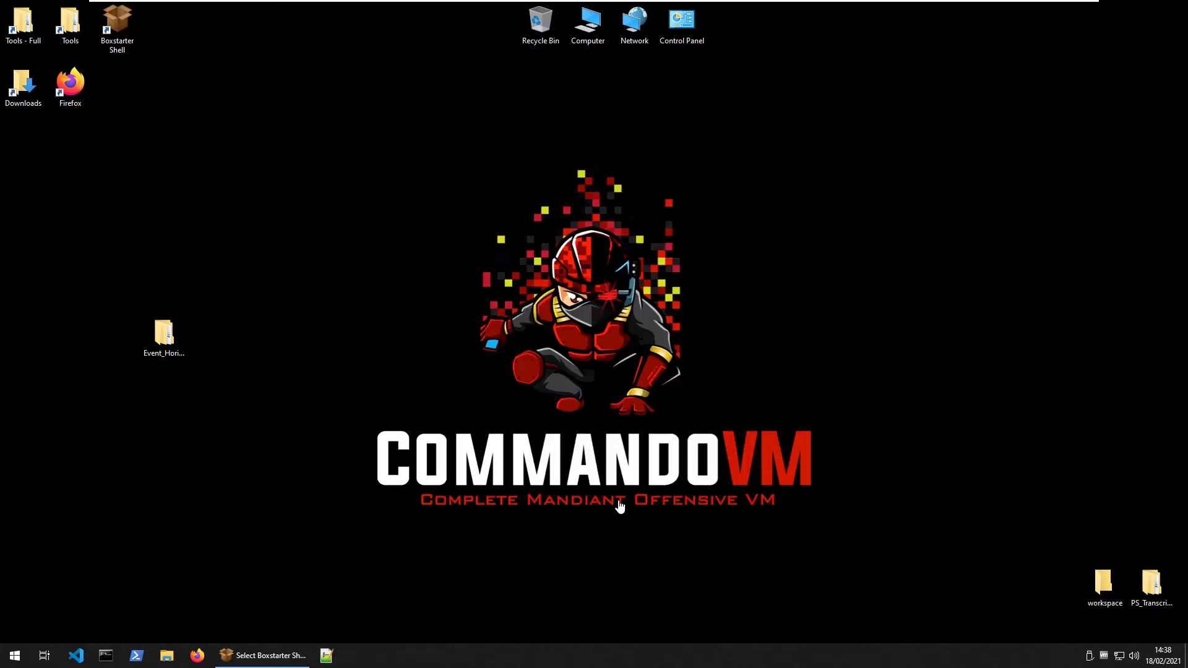
drag(914, 519, 278, 373)
drag(854, 548, 272, 424)
double_click(167, 346)
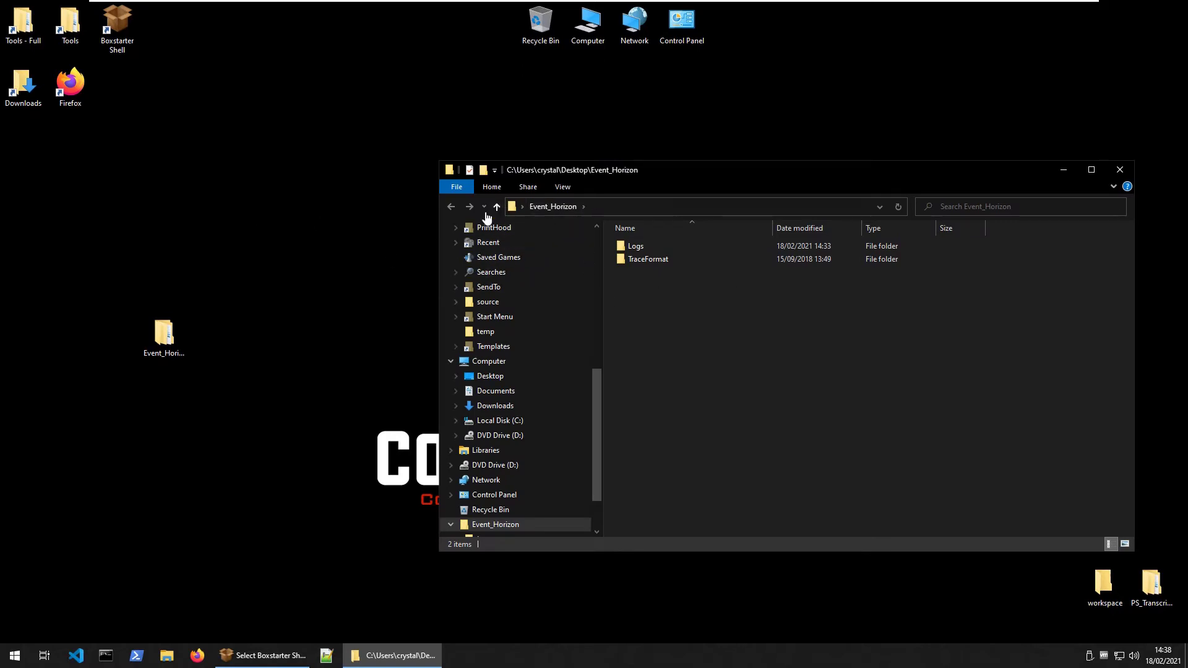
click(293, 651)
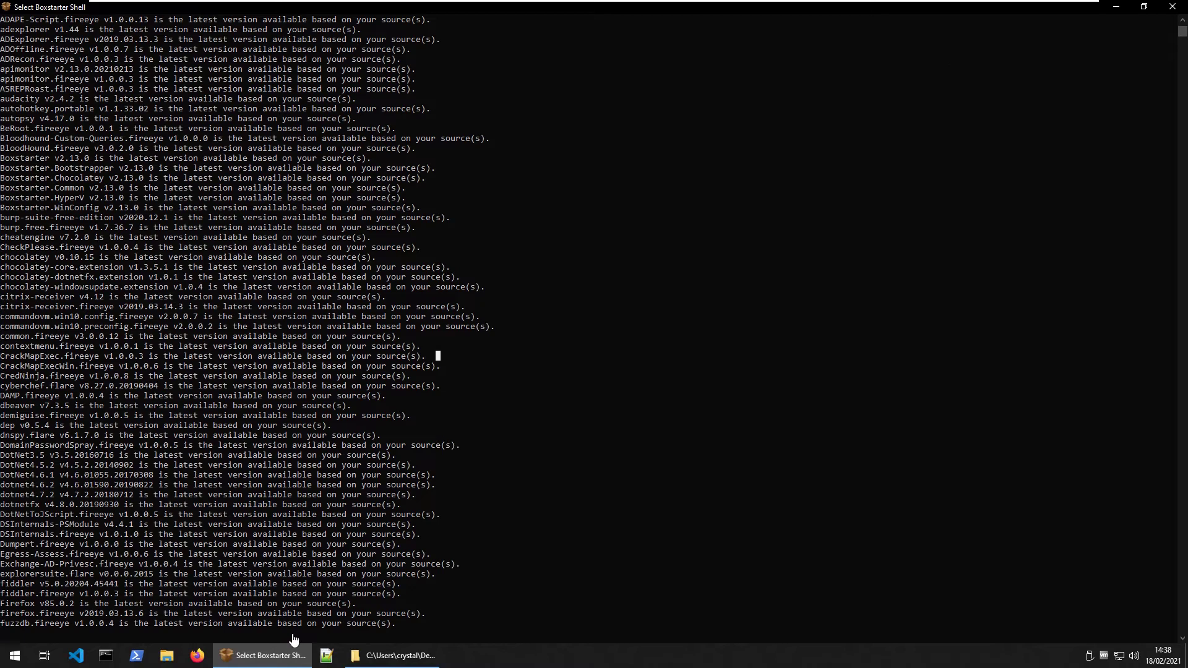
Step: Minimize the shell console and open the Logs folder inside Event_Horizon
right_click(263, 663)
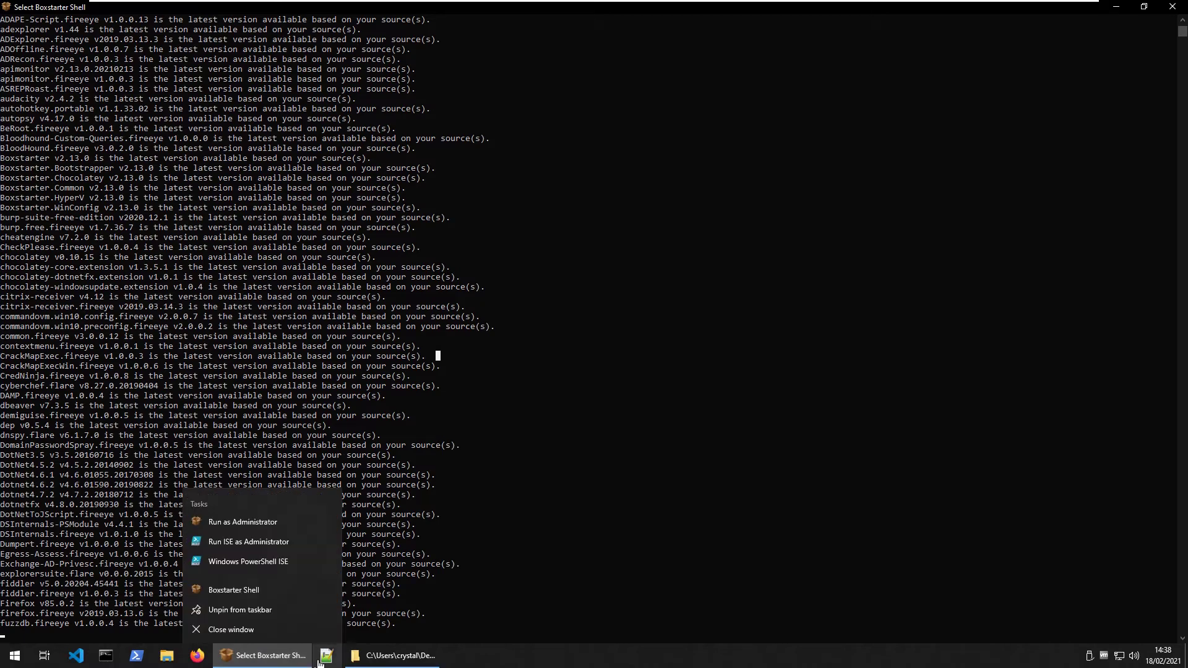
click(773, 243)
click(1118, 6)
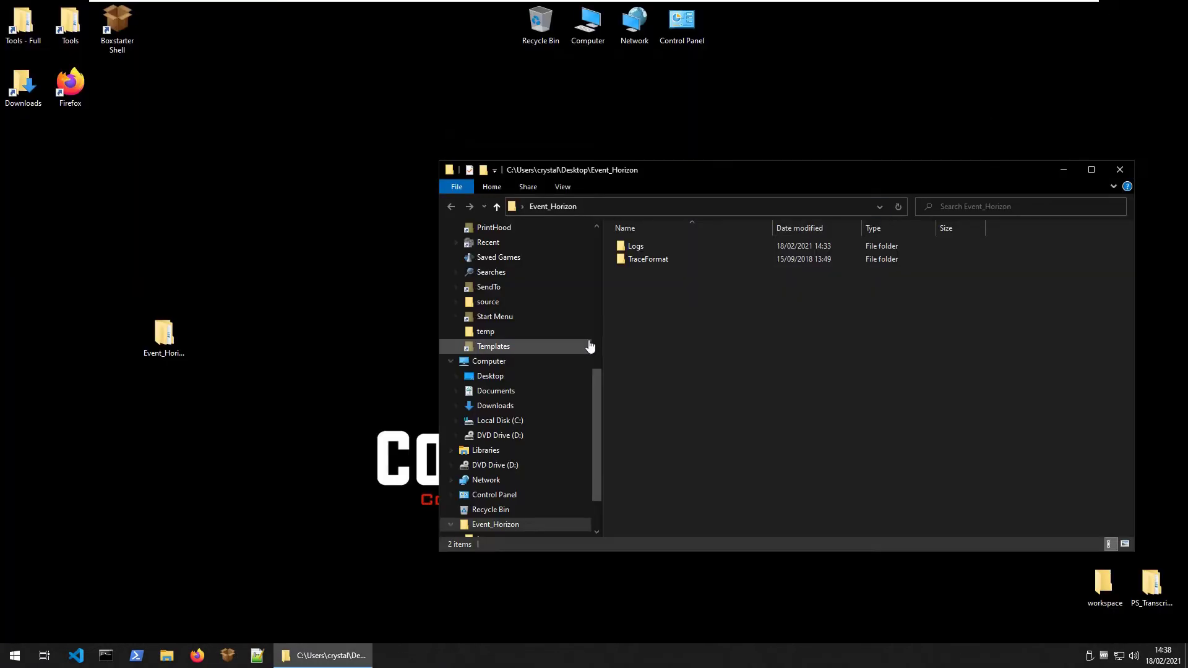
click(641, 248)
double_click(640, 248)
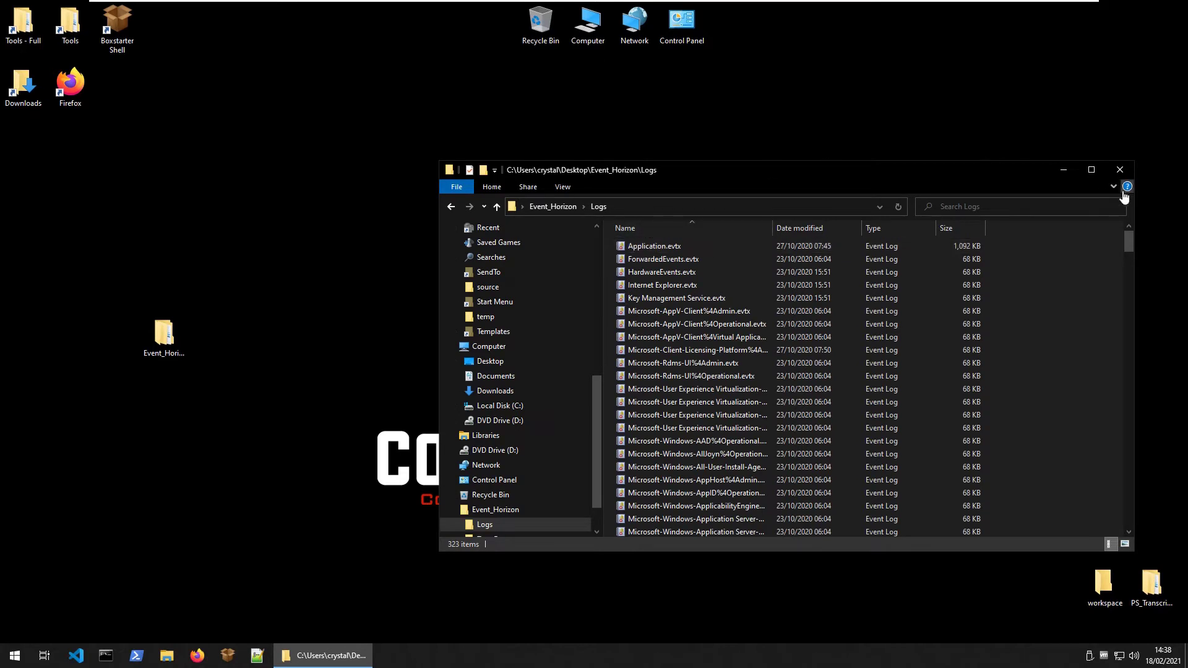
Step: Maximize the window, search Logs for 'powershell' and select Windows PowerShell.evtx
click(1090, 173)
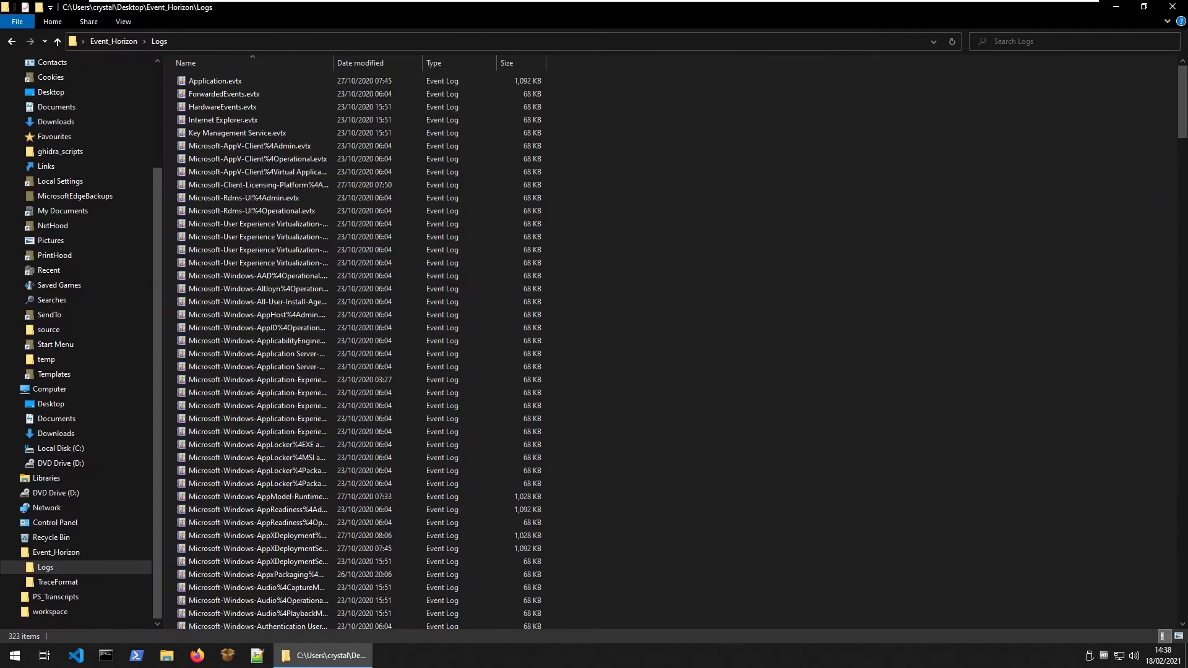
click(1108, 45)
text(p)
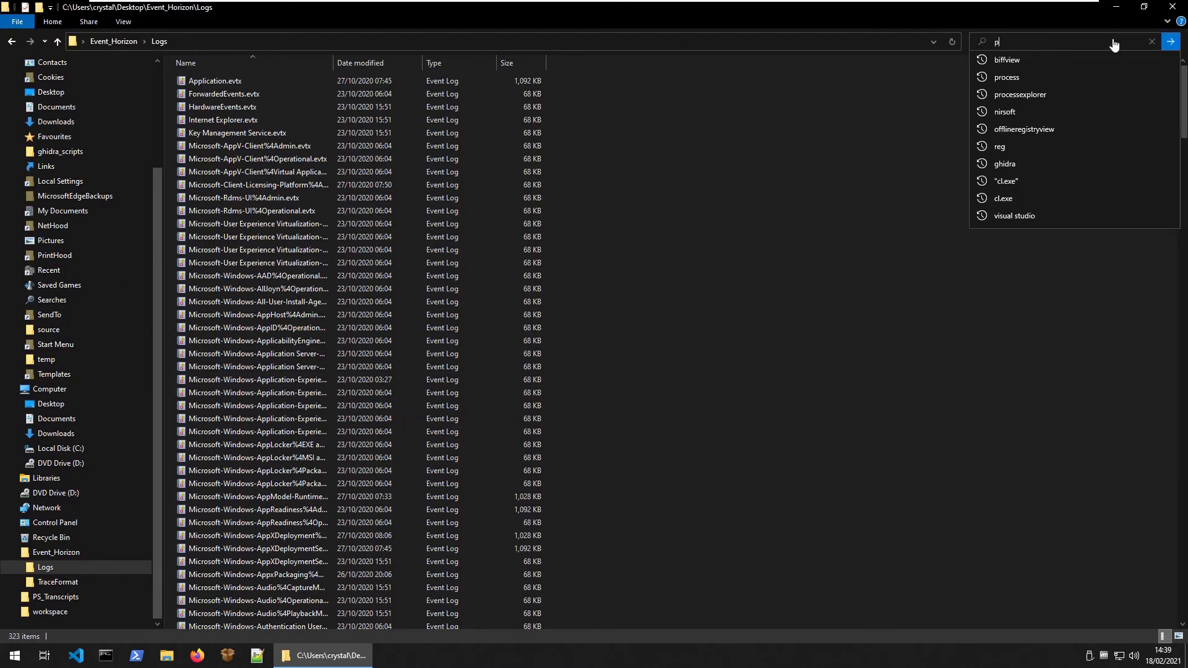
text(owershell)
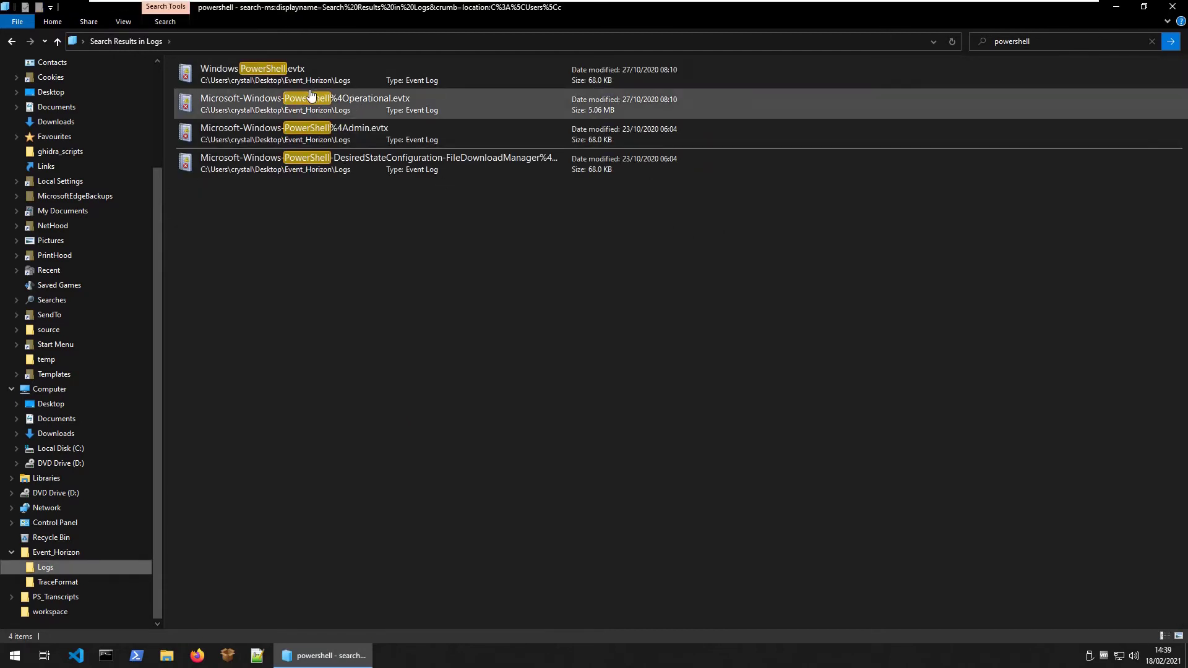
click(344, 77)
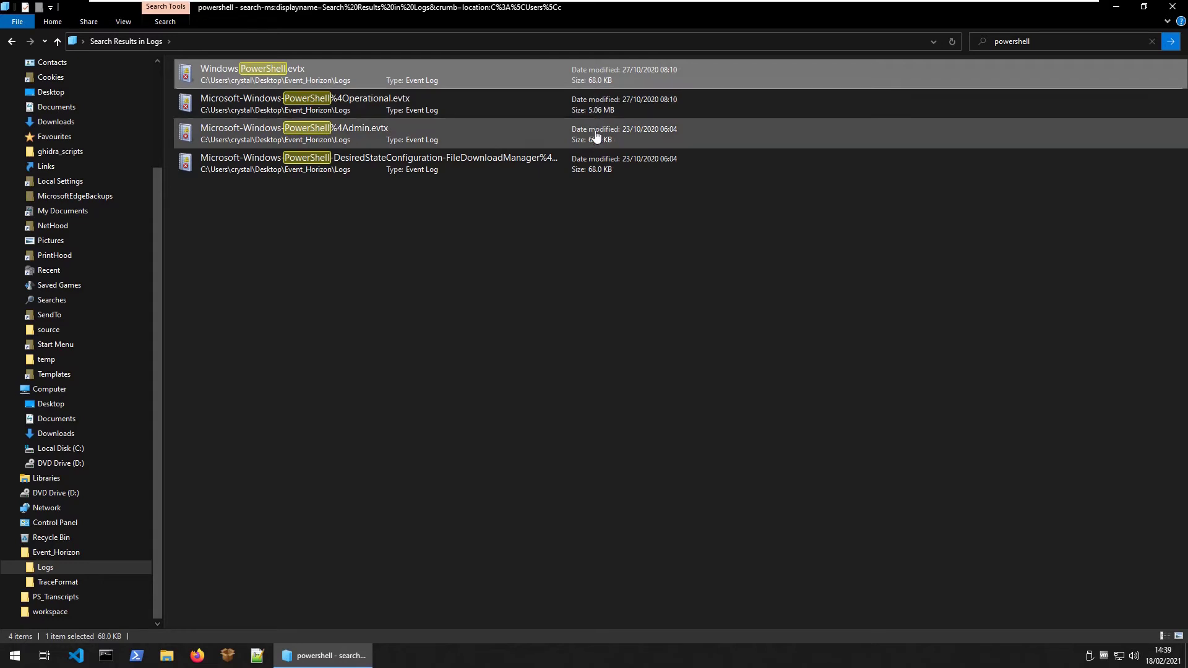
Step: Open Windows PowerShell.evtx from the search results in Event Viewer
double_click(575, 165)
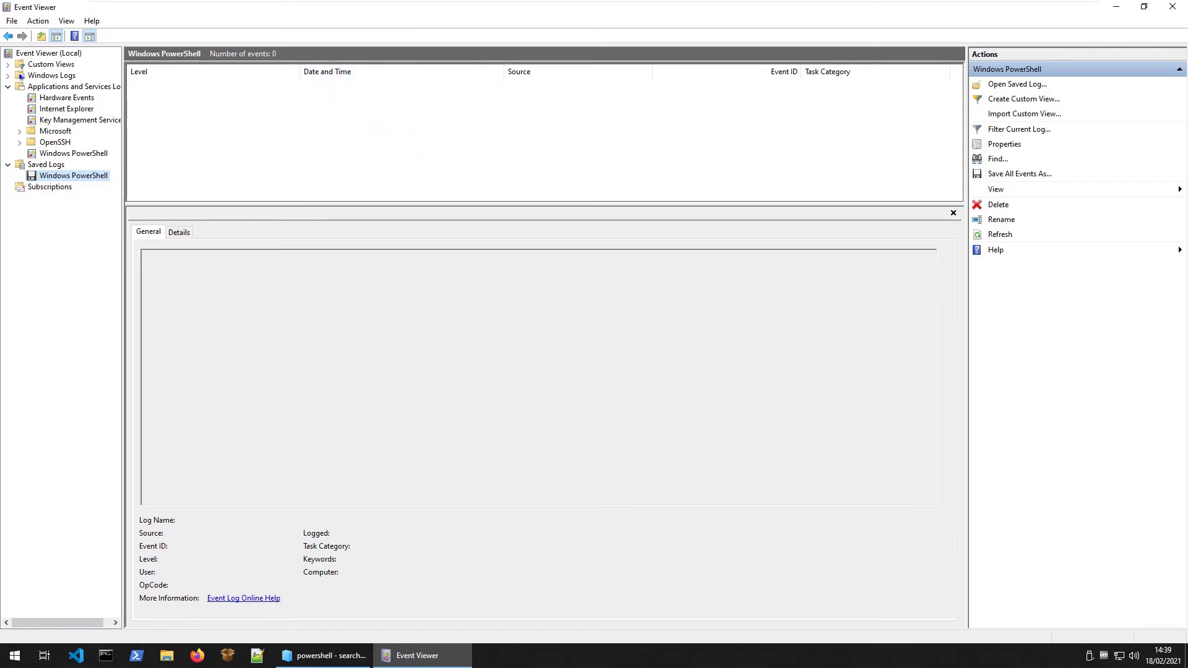
Step: Browse the Start Menu Tools folders, including Information Gathering and Active Directory Tools, then close it
click(1125, 8)
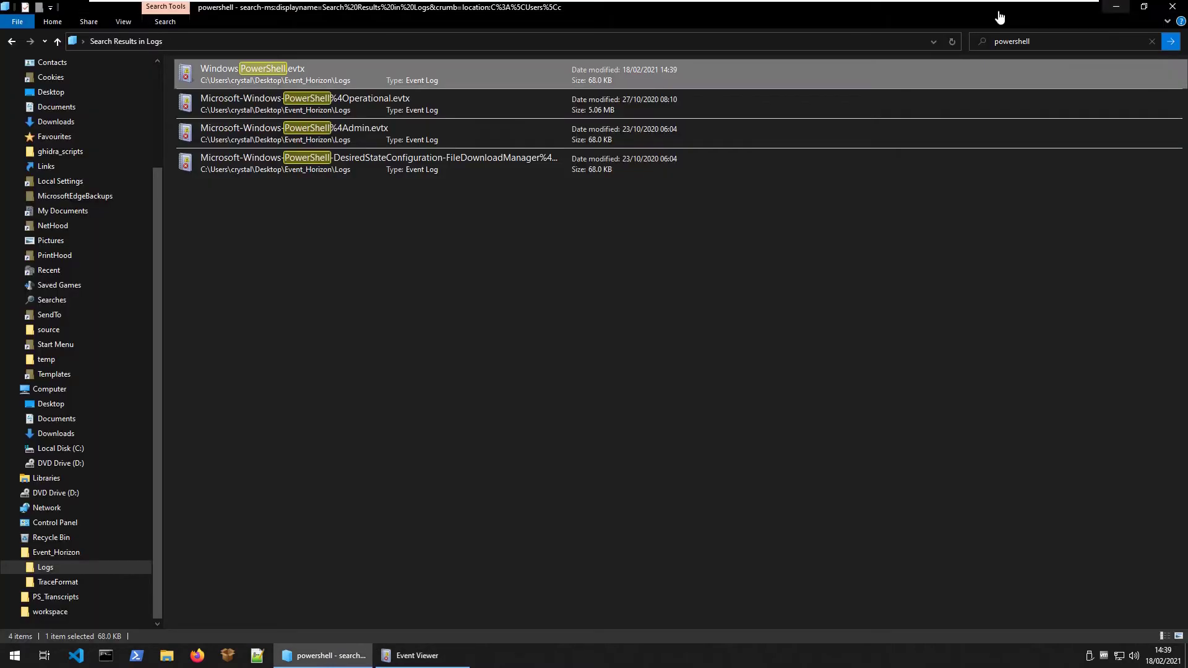
click(1115, 8)
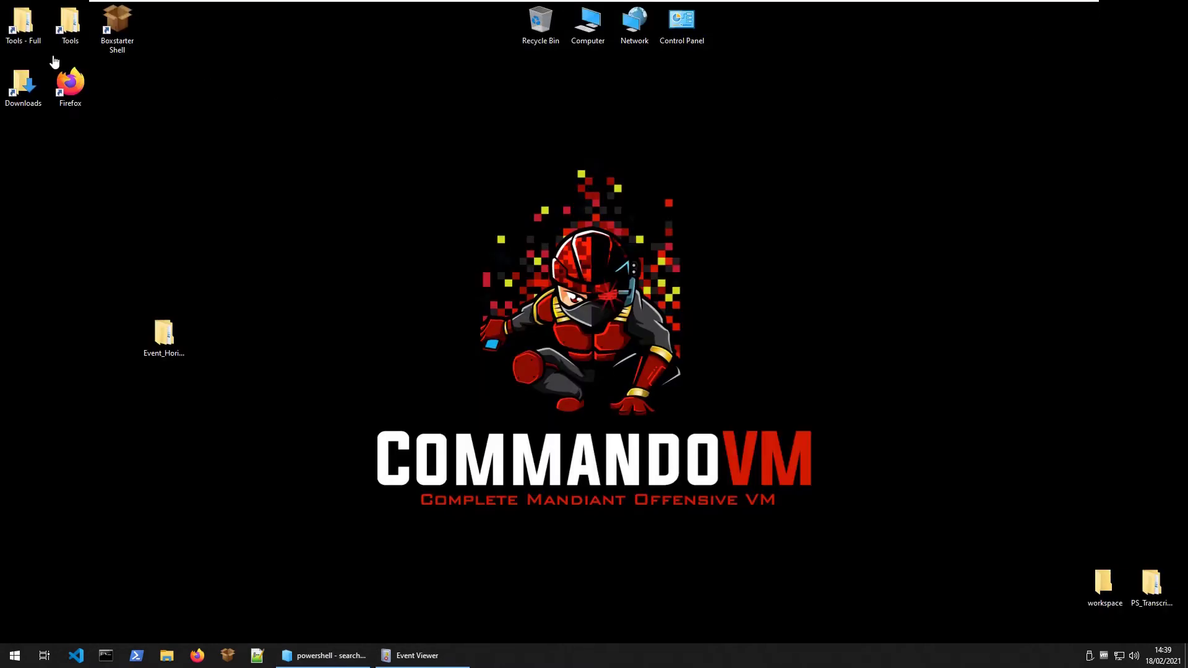
double_click(69, 23)
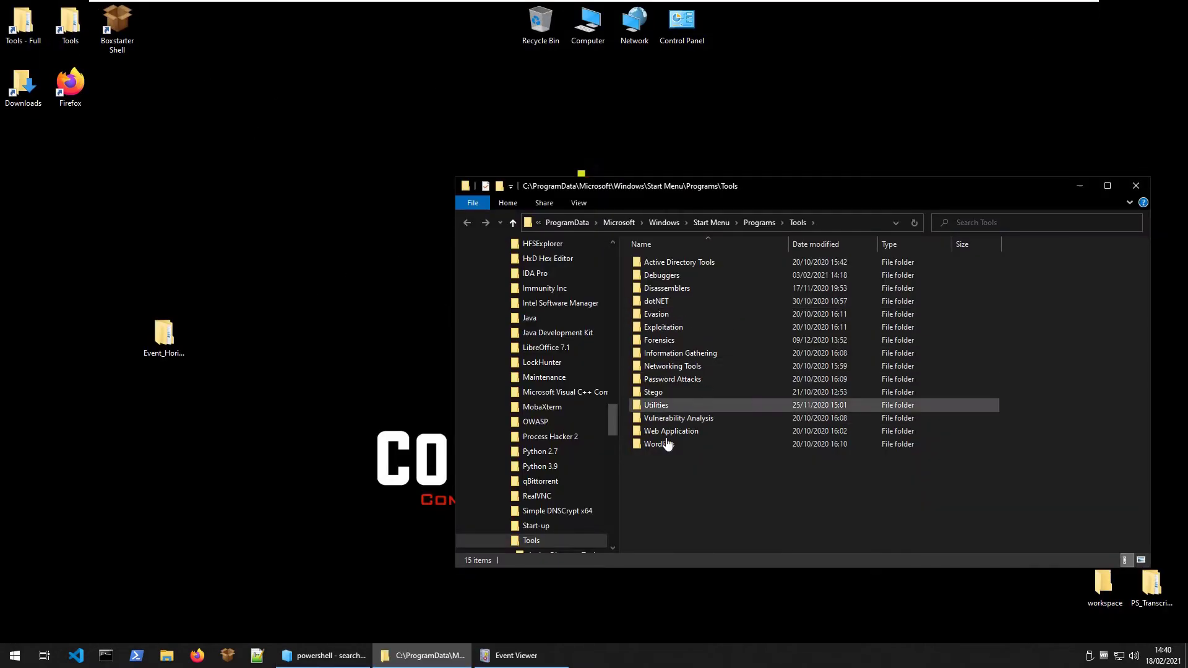
double_click(668, 354)
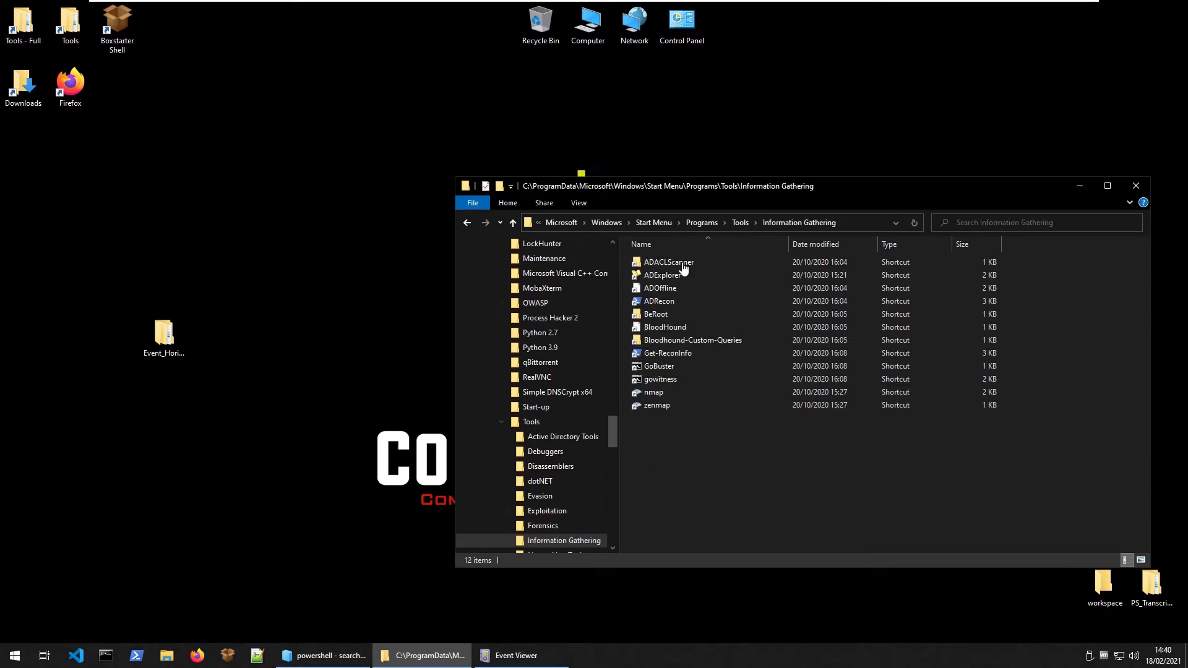
click(467, 223)
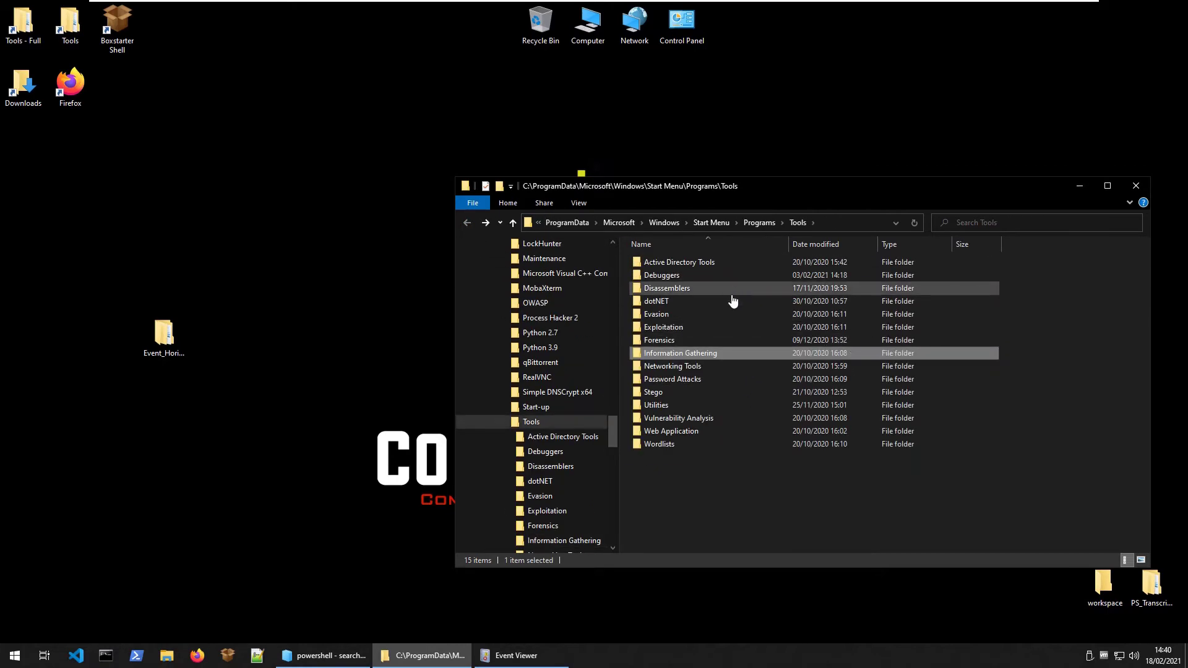
click(976, 229)
text(e)
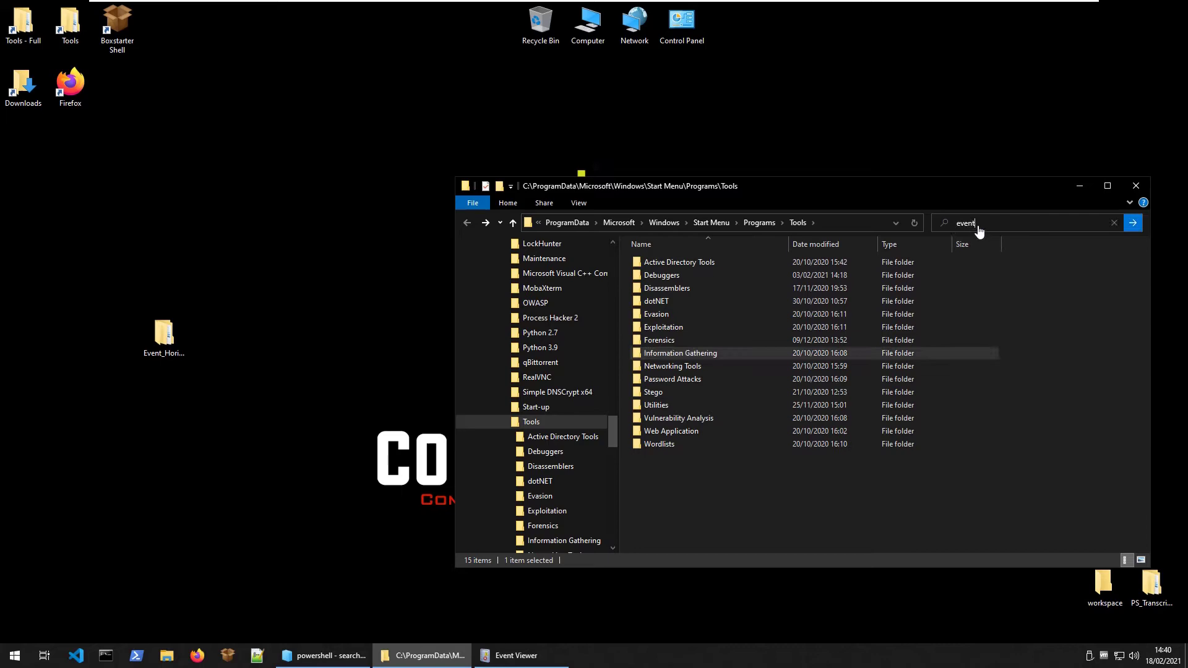
text(vent)
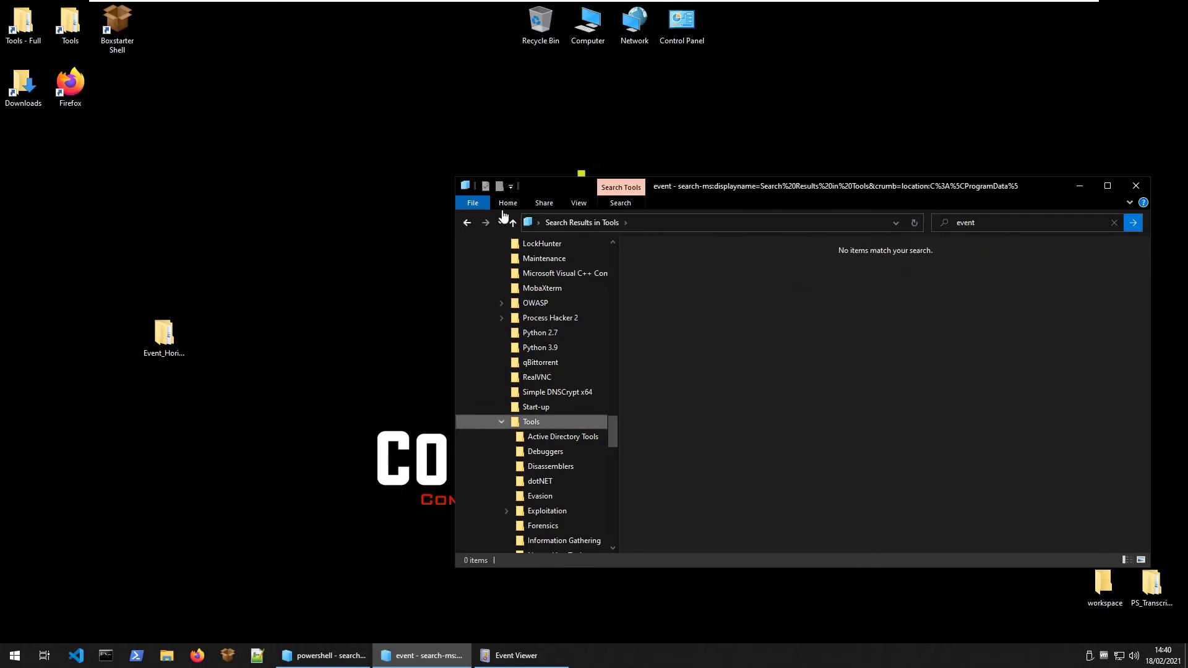
click(467, 224)
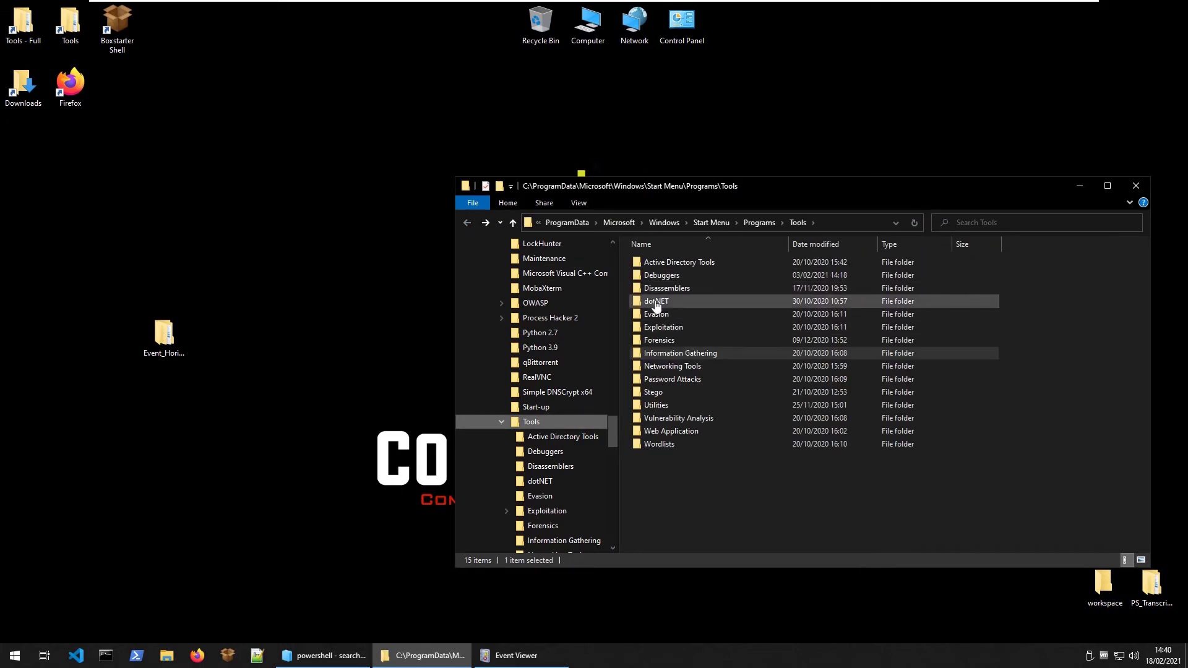
double_click(665, 262)
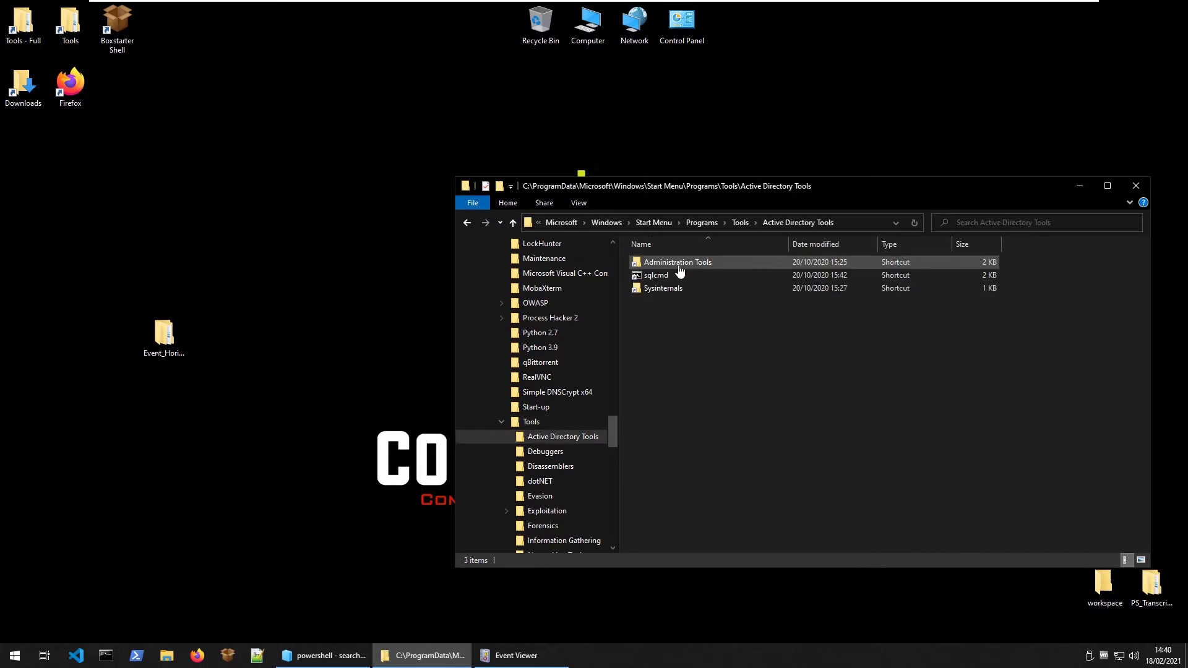
click(467, 223)
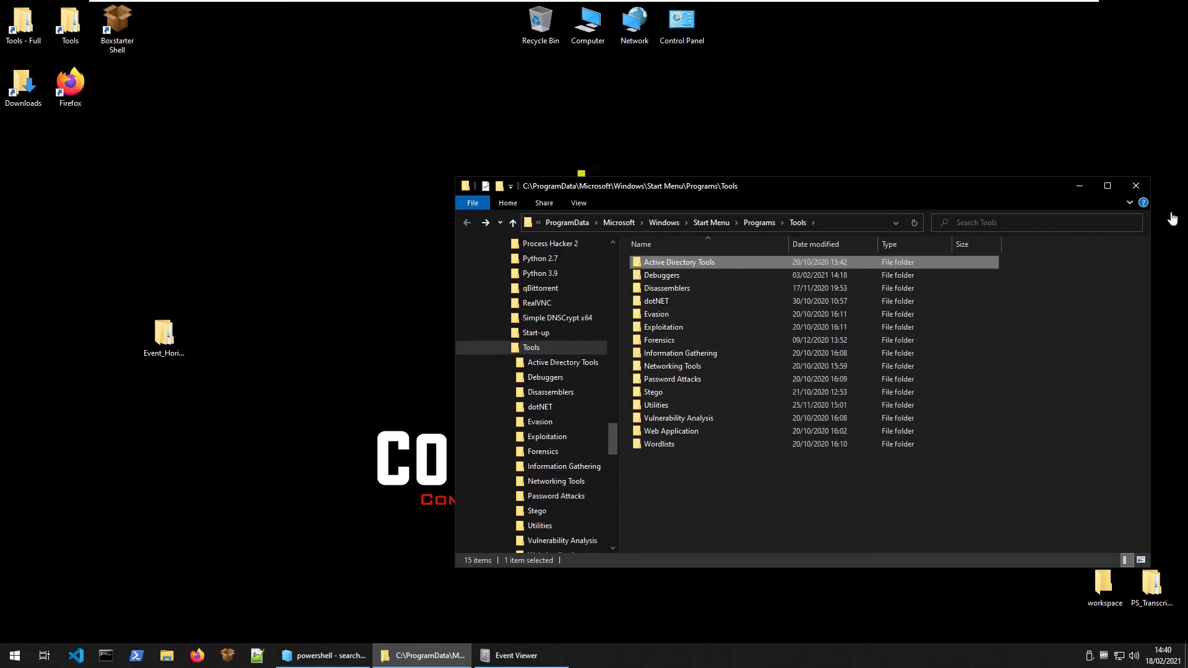
click(1138, 186)
Step: Open C:\Tools full-screen and search it for 'event'
double_click(22, 24)
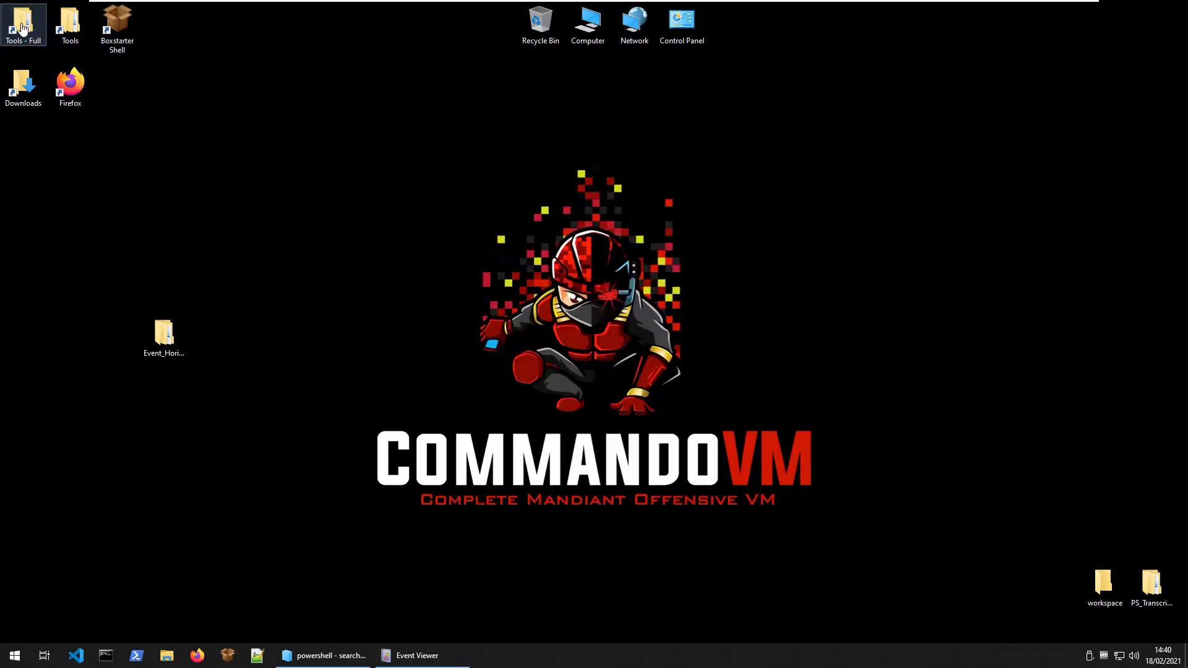
click(1125, 203)
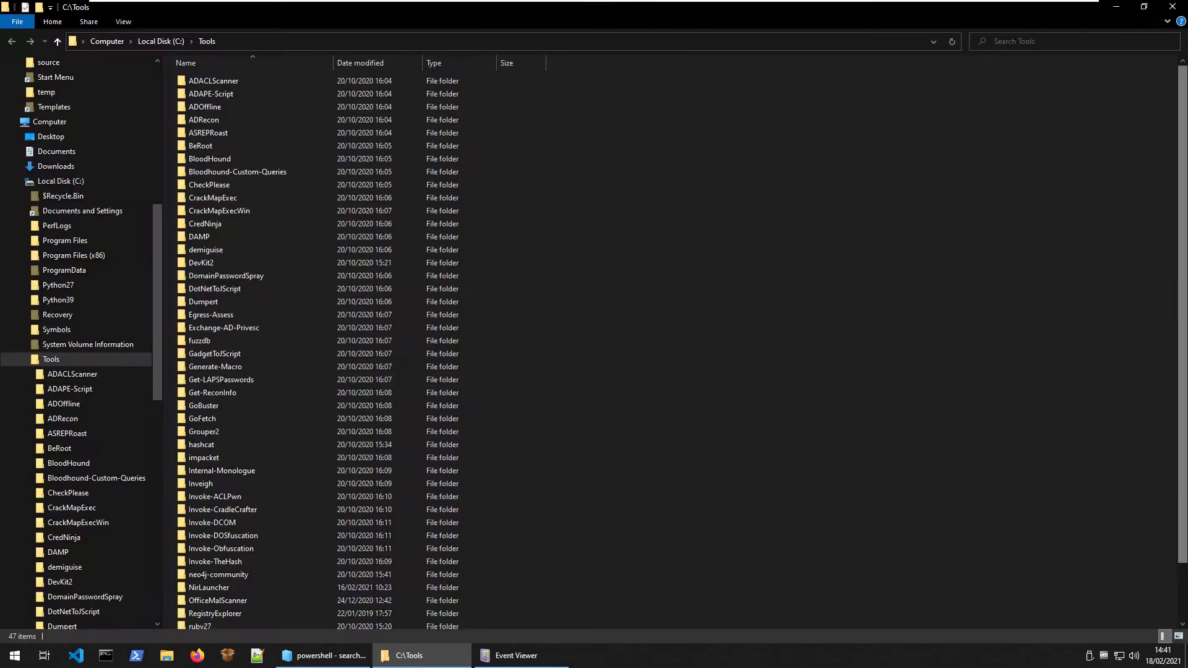
scroll(556, 218, down, 2)
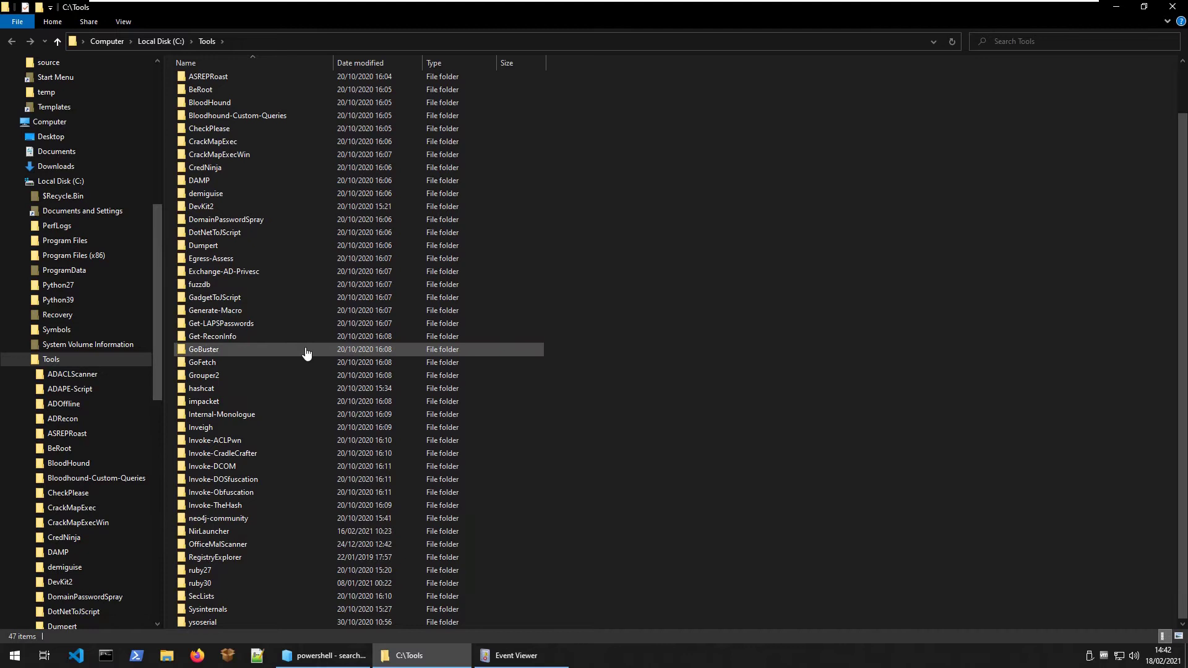
click(995, 43)
text(event)
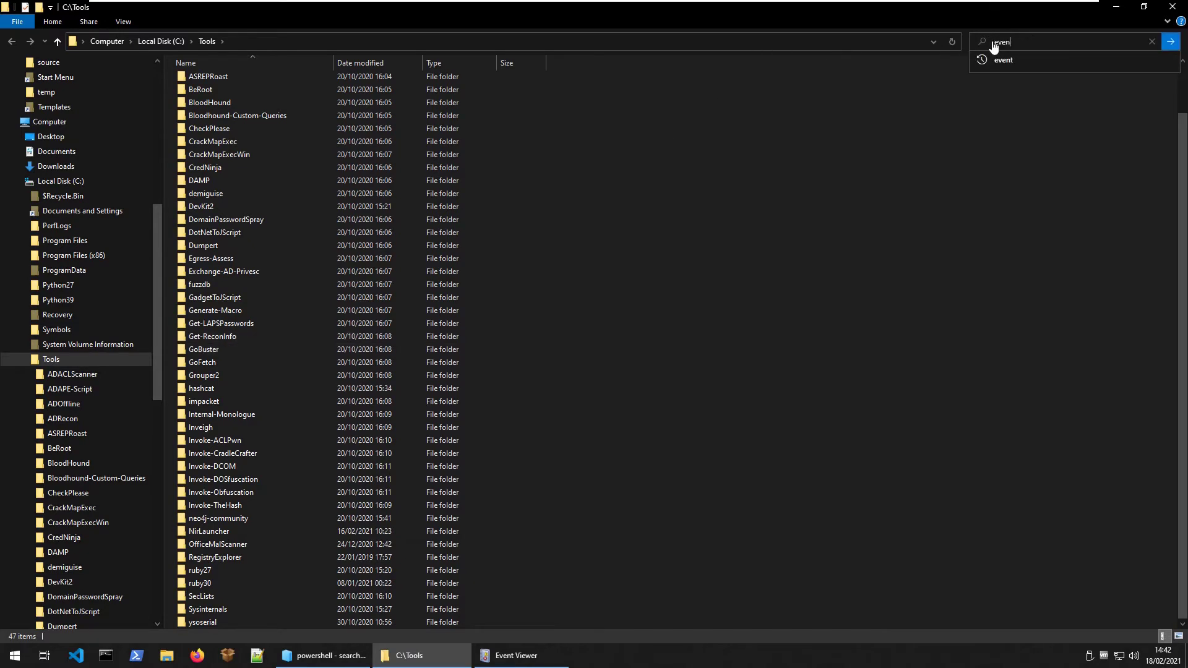
key(Return)
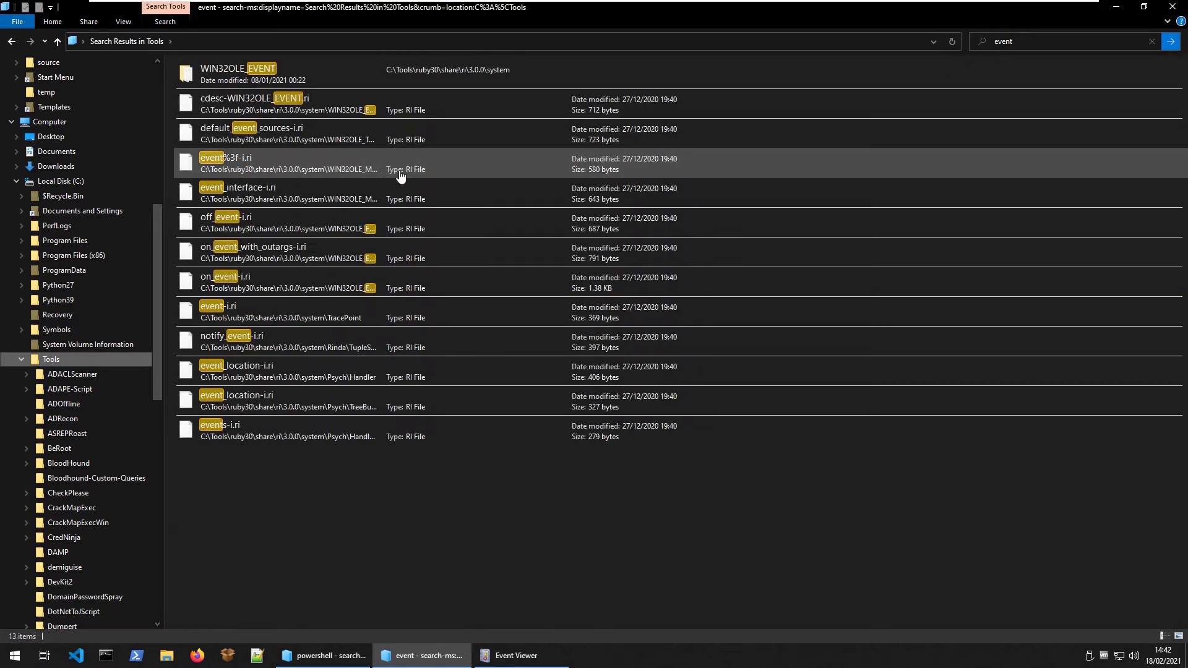
scroll(319, 383, down, 10)
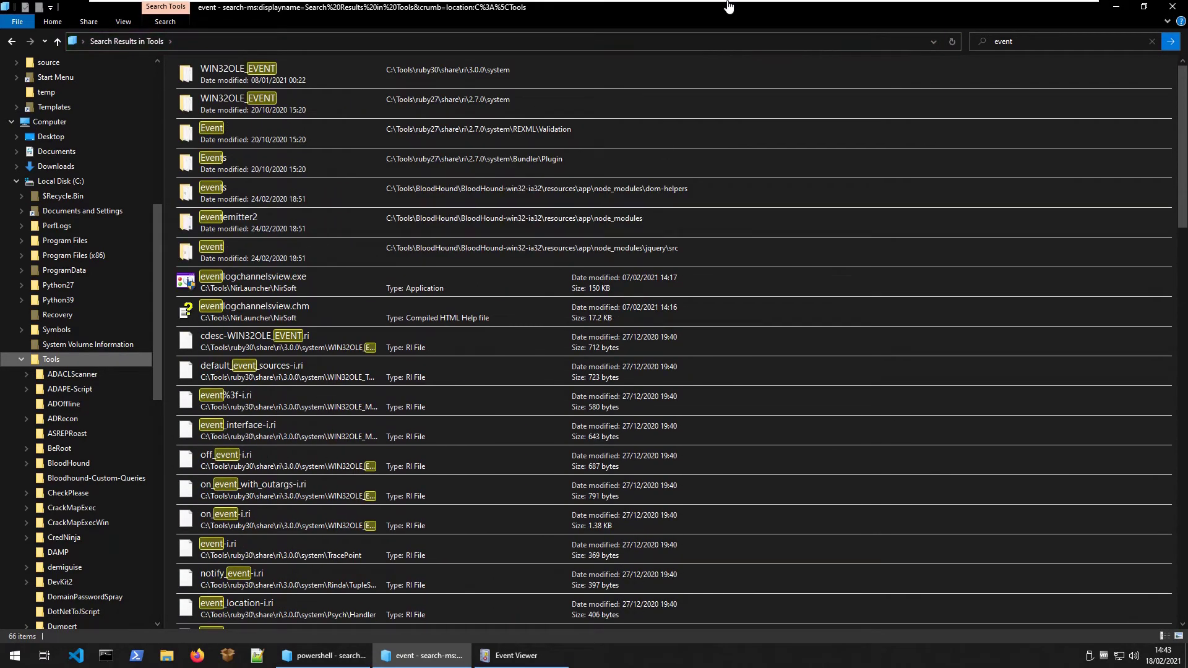
Step: Close the 'event' search and Event Viewer, then select PowerShell%4Operational.evtx in the powershell results
click(1172, 7)
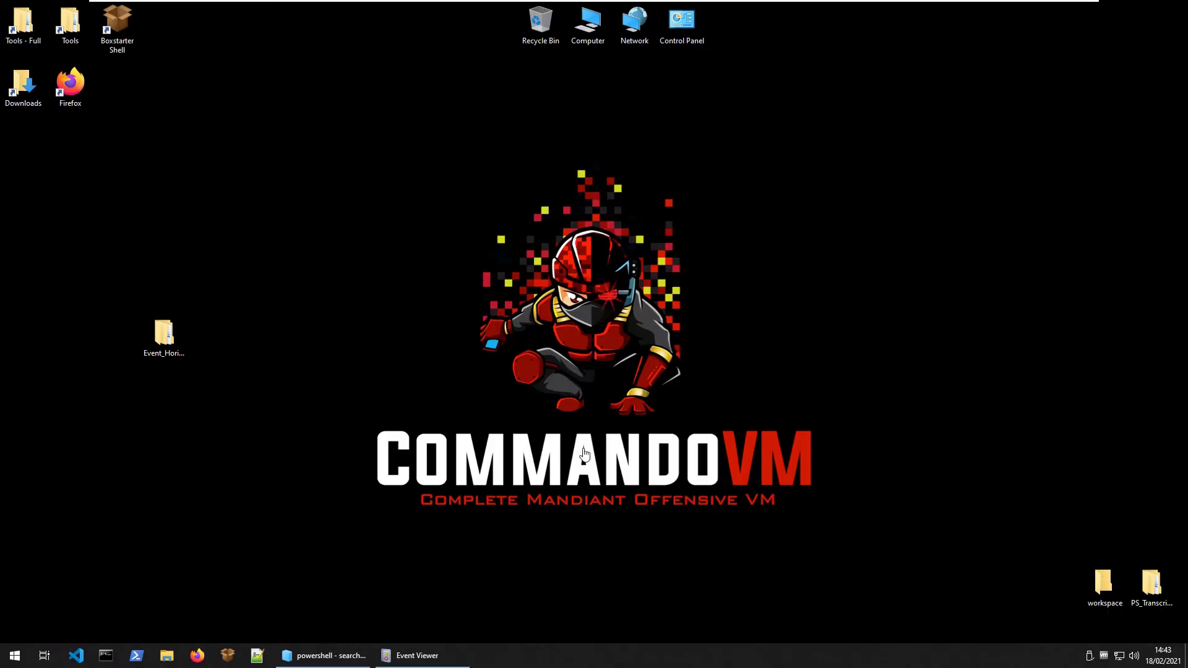
click(427, 662)
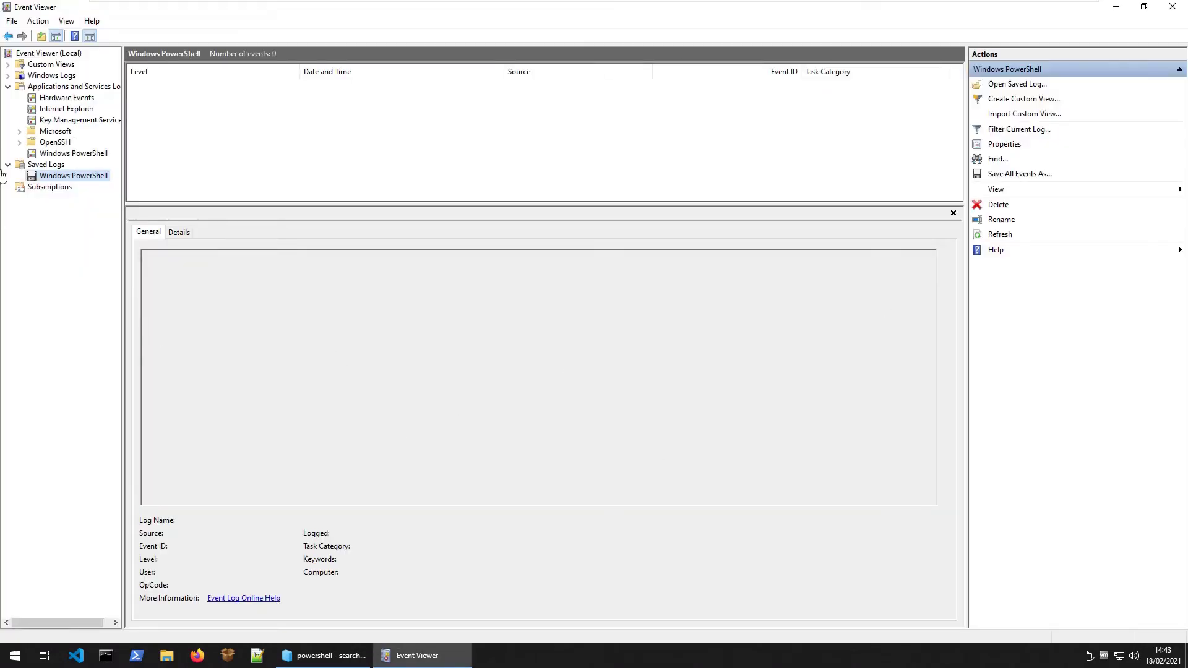
click(53, 179)
double_click(53, 178)
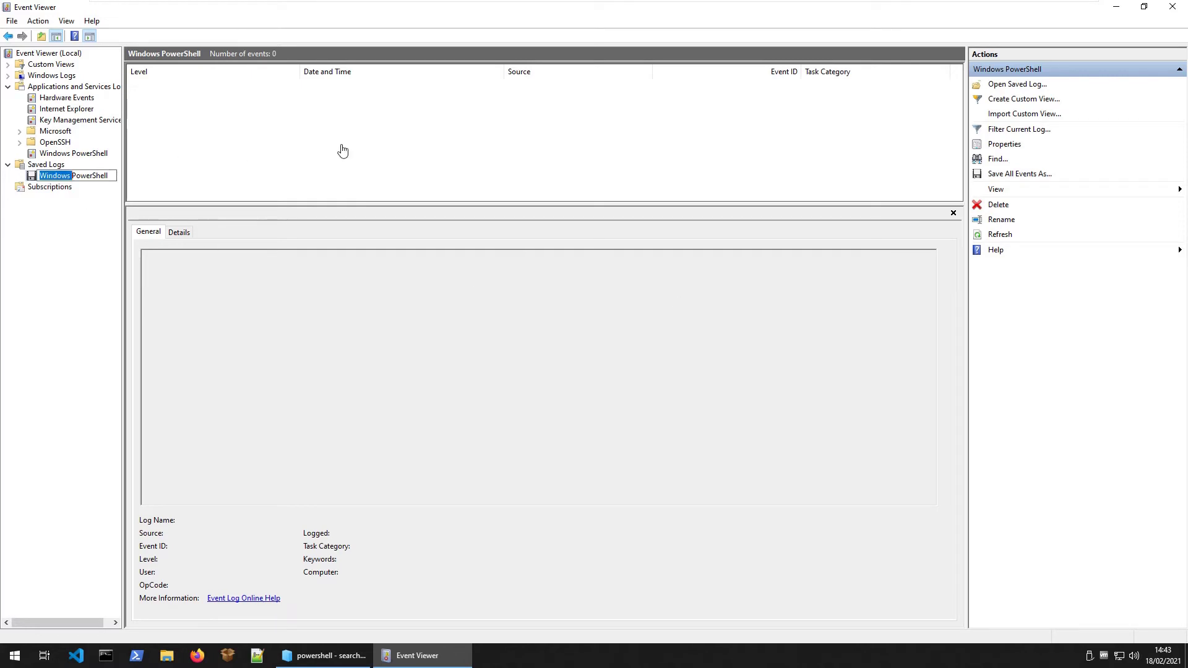
click(196, 107)
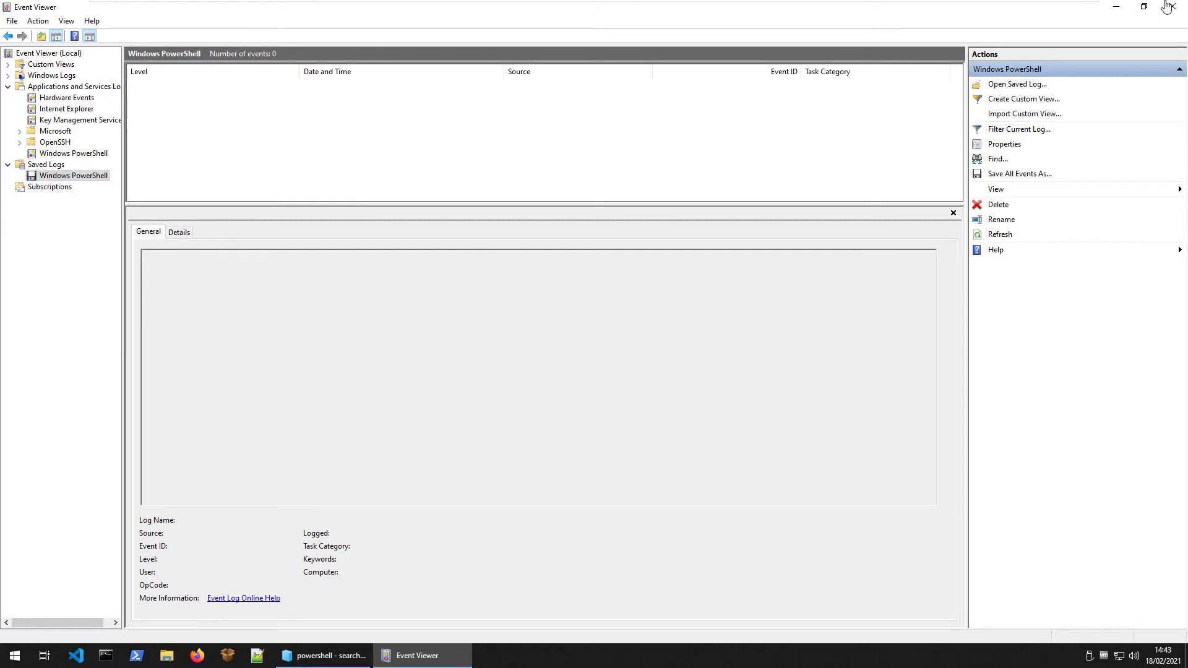
click(1167, 6)
click(307, 654)
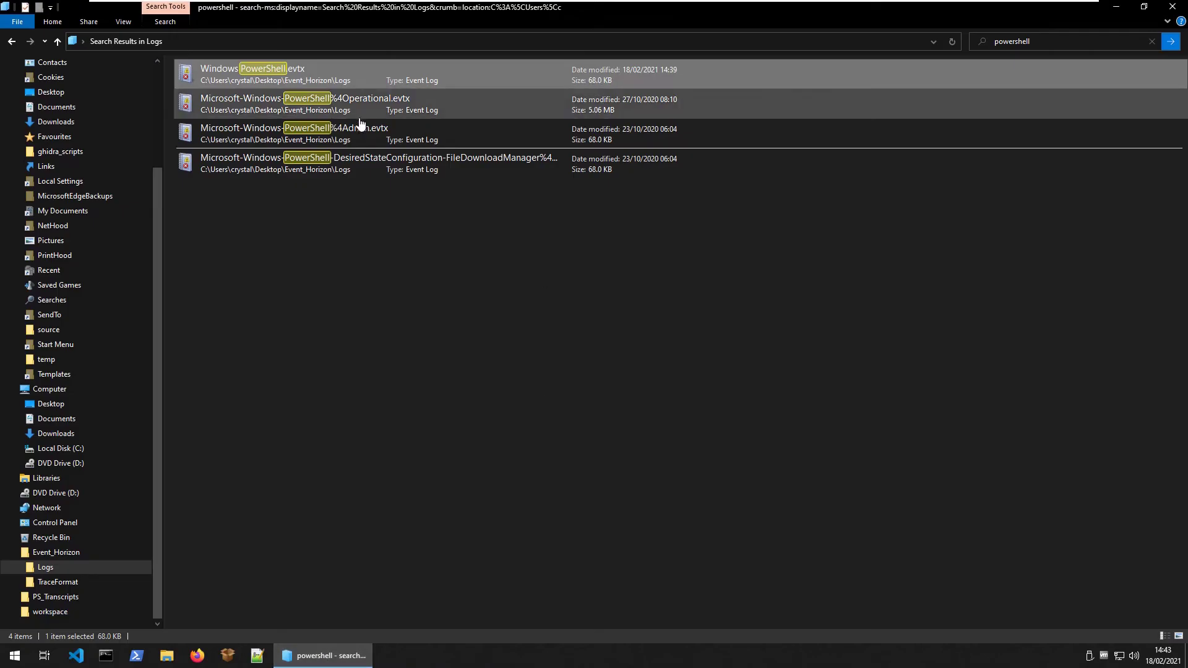
click(274, 112)
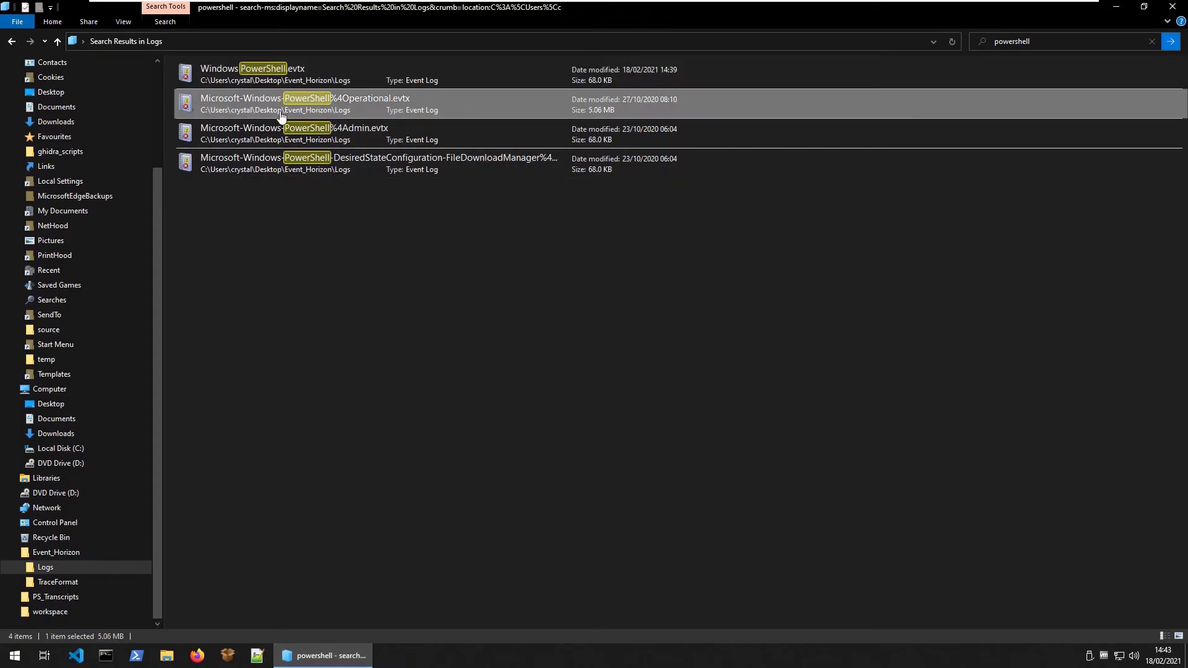
Step: Open PowerShell%4Operational.evtx and select the gist URL in warning 4100's event text
double_click(1079, 116)
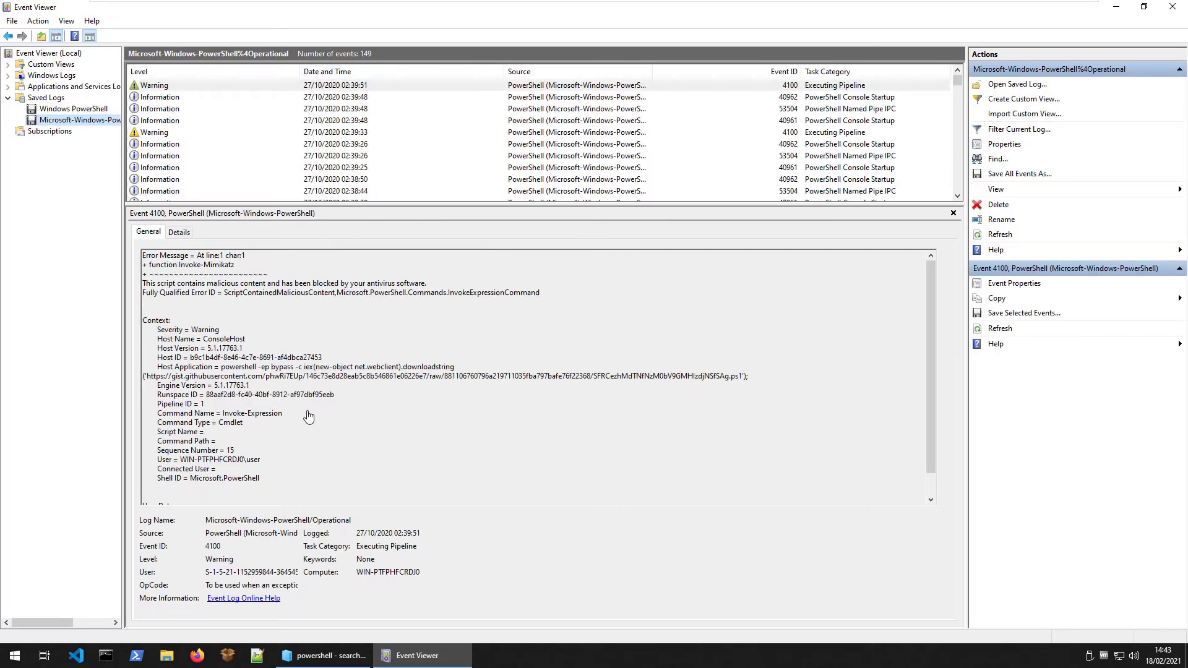
scroll(309, 416, down, 1)
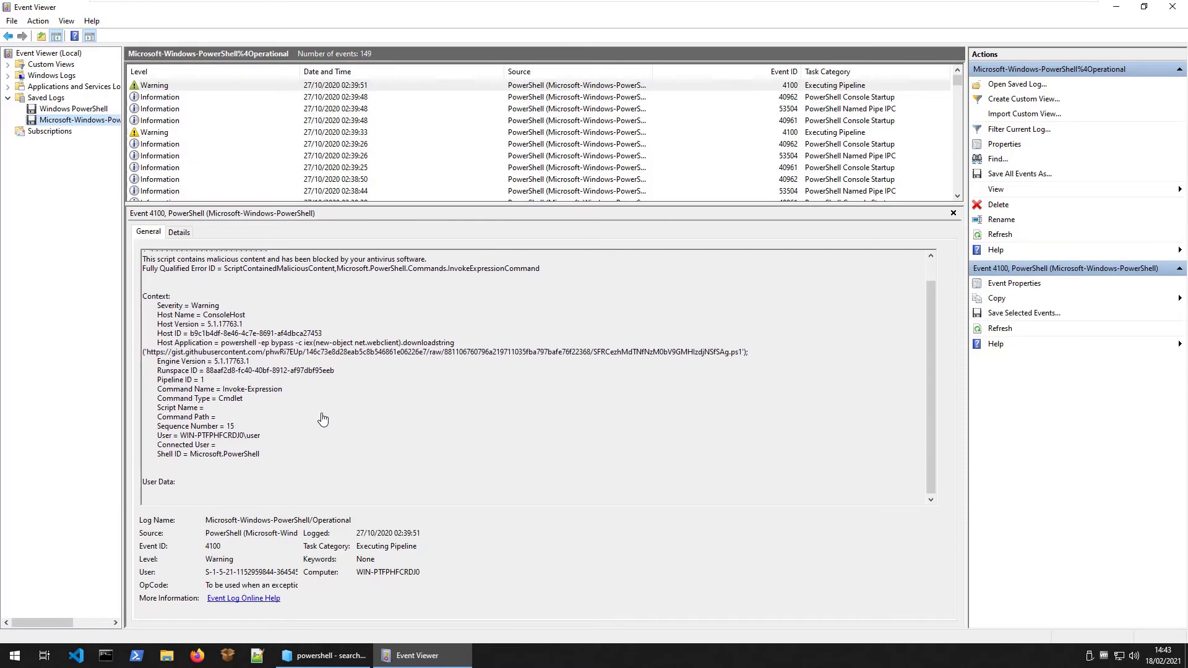
double_click(464, 344)
click(578, 361)
drag(728, 354, 642, 354)
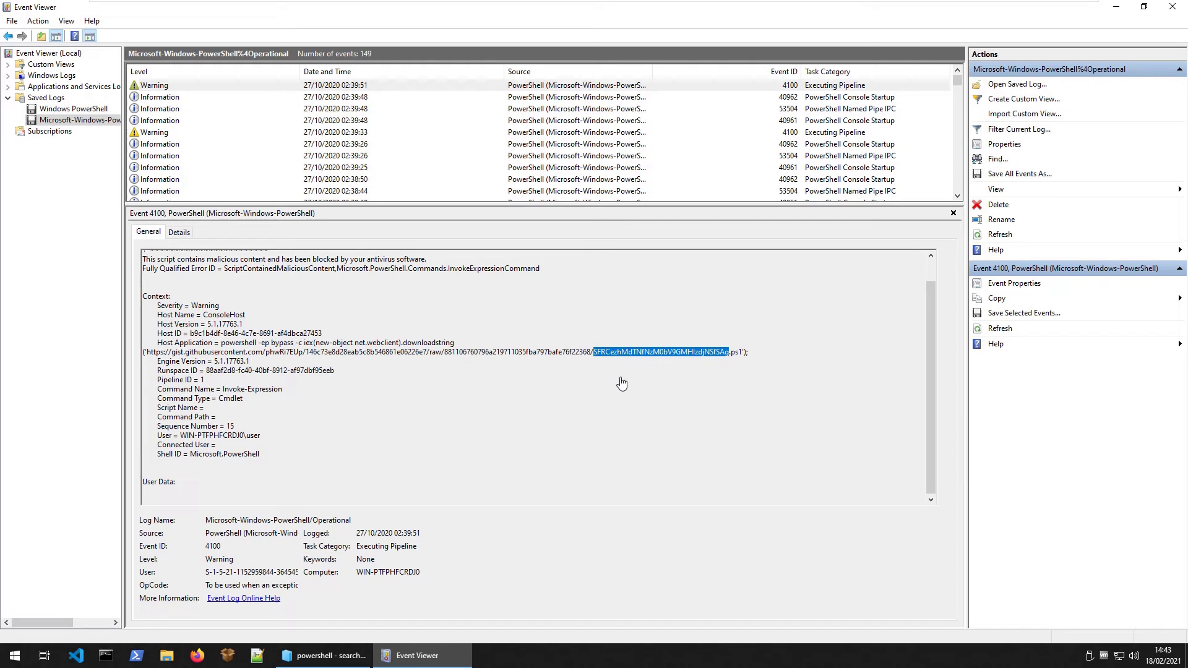
drag(745, 354, 149, 355)
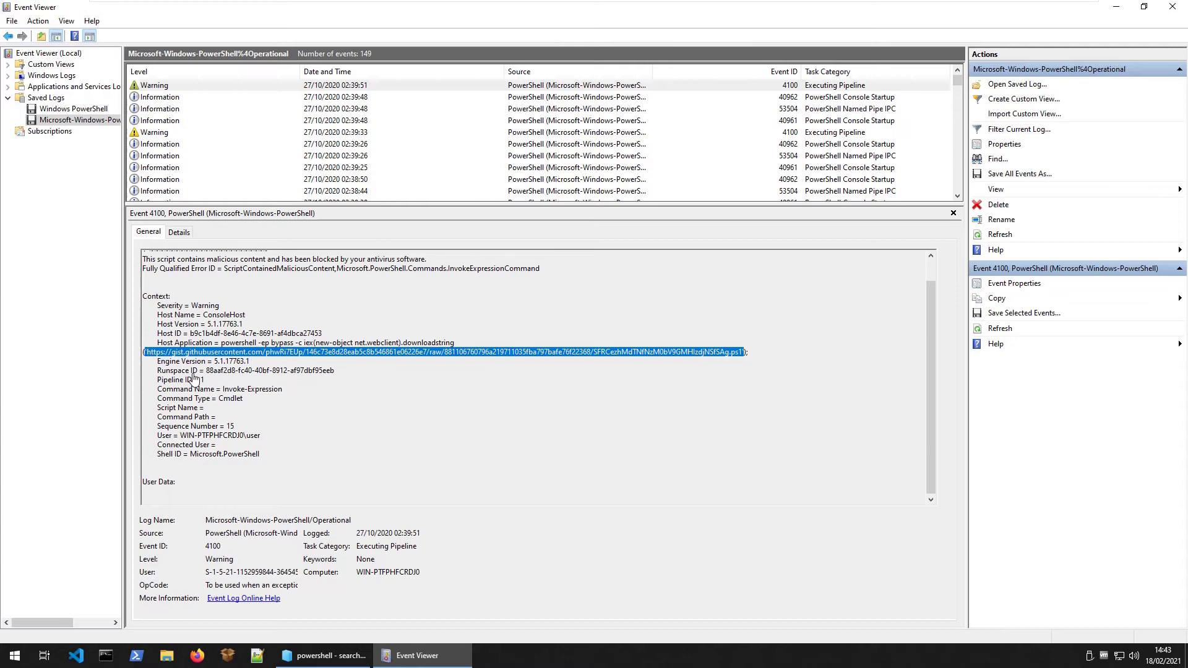
Step: Paste the gist .ps1 URL into Firefox's address bar
click(199, 655)
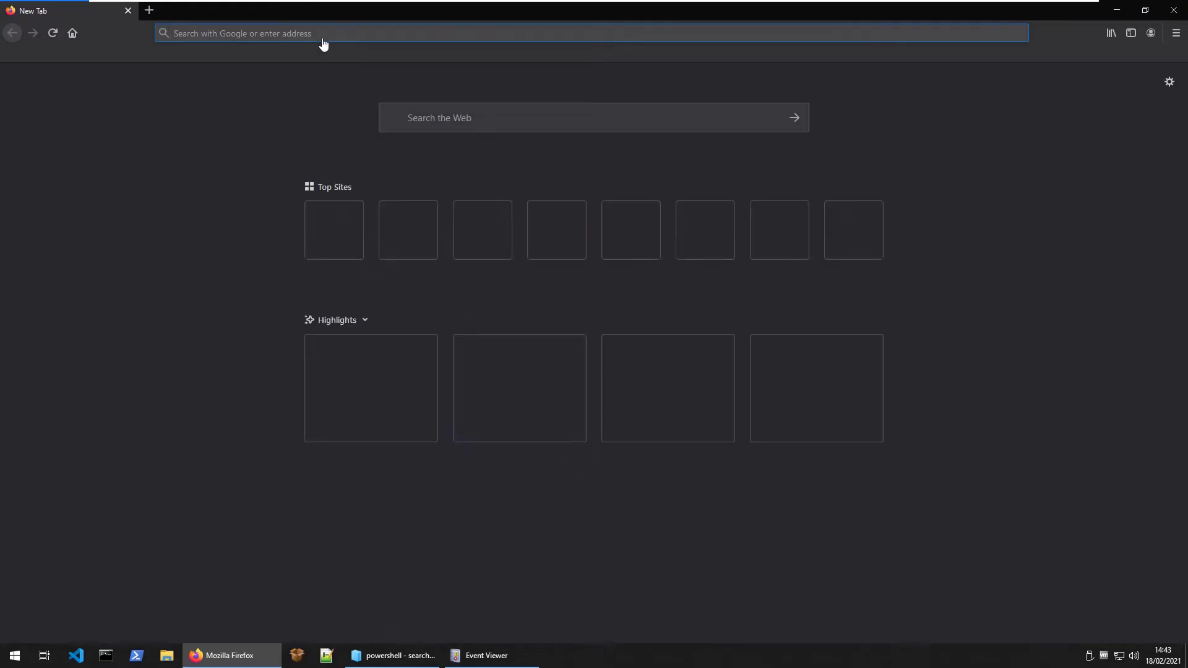
click(322, 38)
key(ctrl+v)
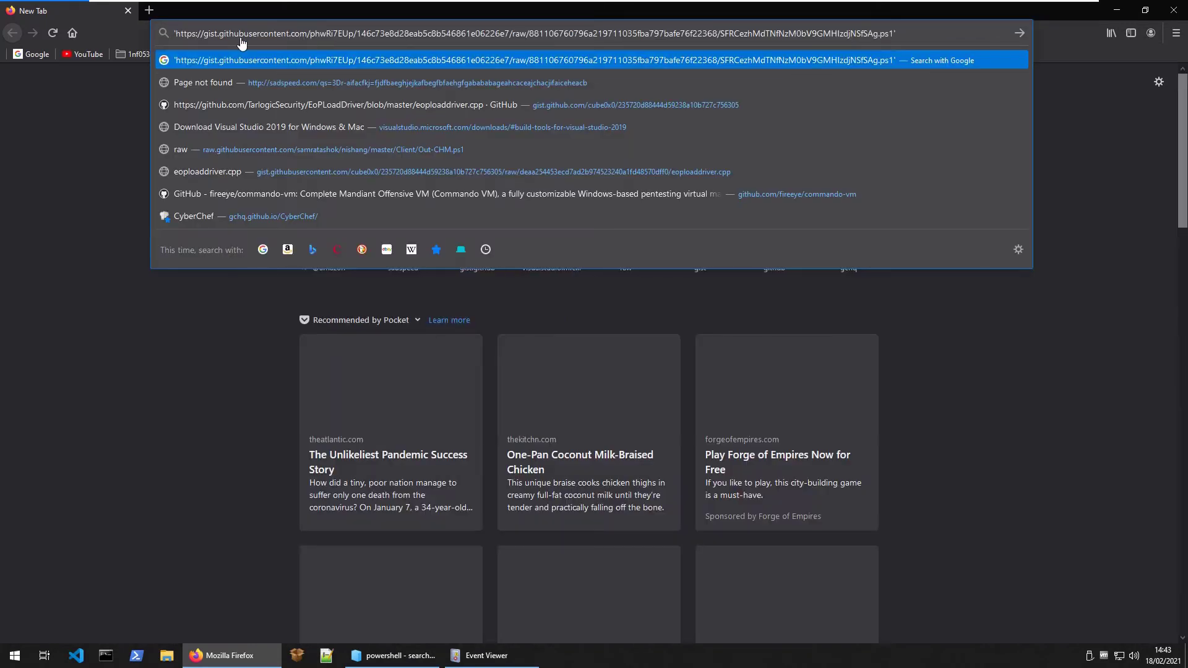
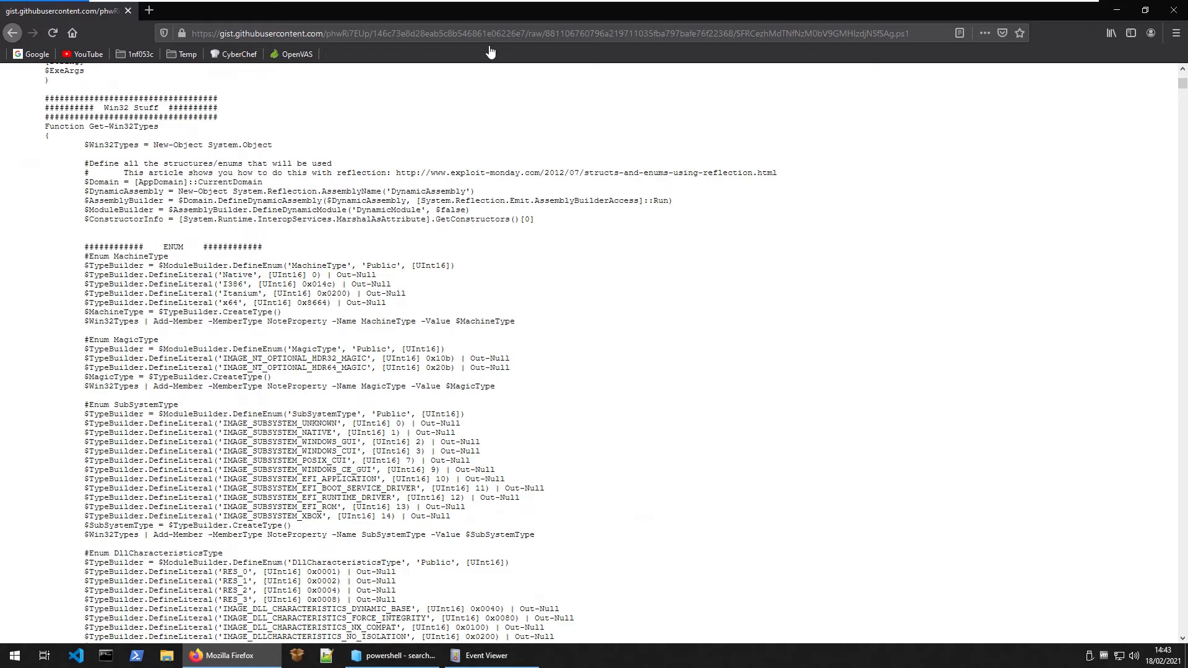
Step: Minimize the Firefox gist script page to get back to Event Viewer's PowerShell log
click(1117, 10)
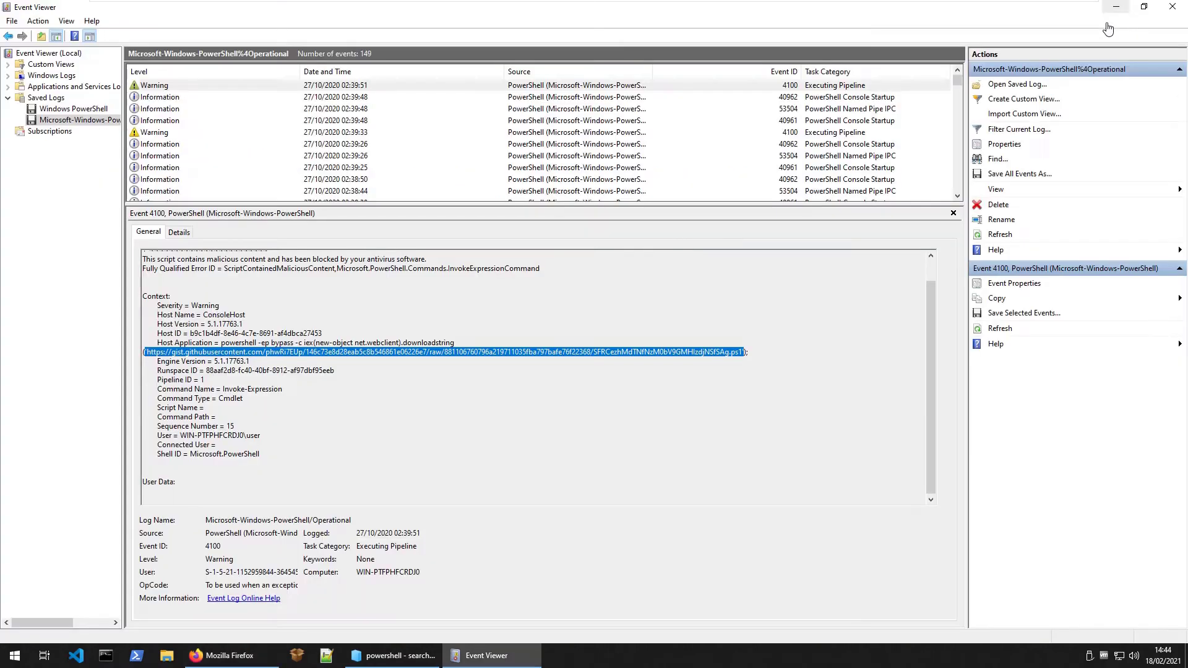
Step: Inspect the recent PowerShell events, including the 02:39:33 Mimikatz downloadstring warning
click(315, 100)
click(224, 137)
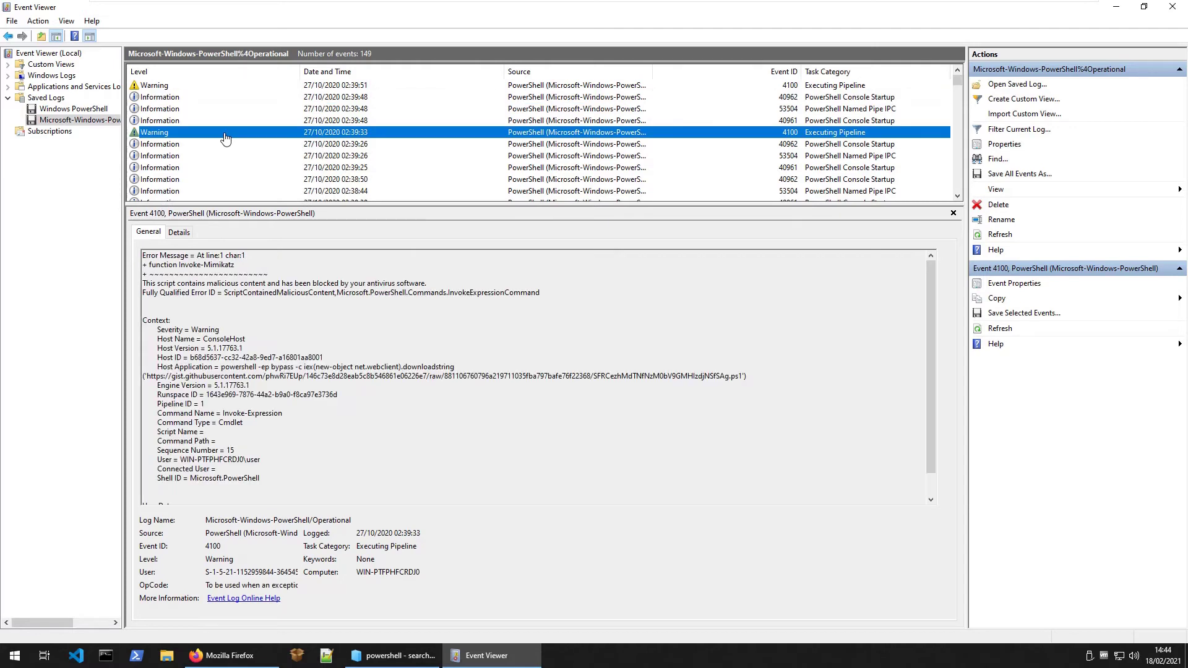
right_click(208, 138)
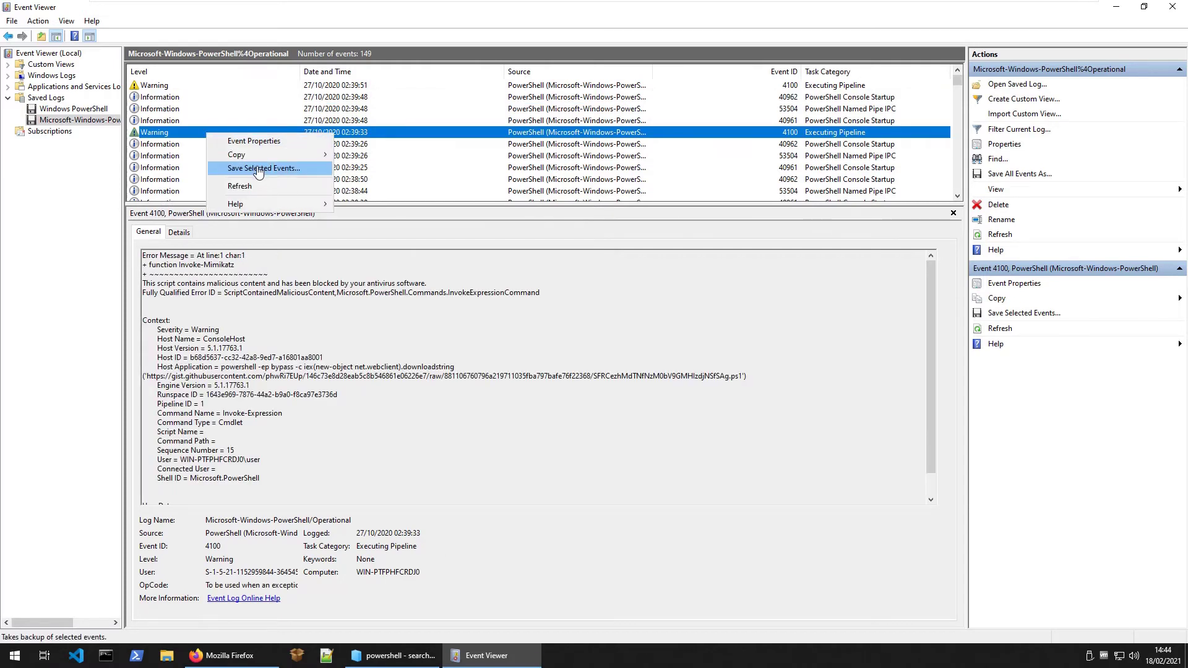
mouse_move(263, 158)
click(159, 144)
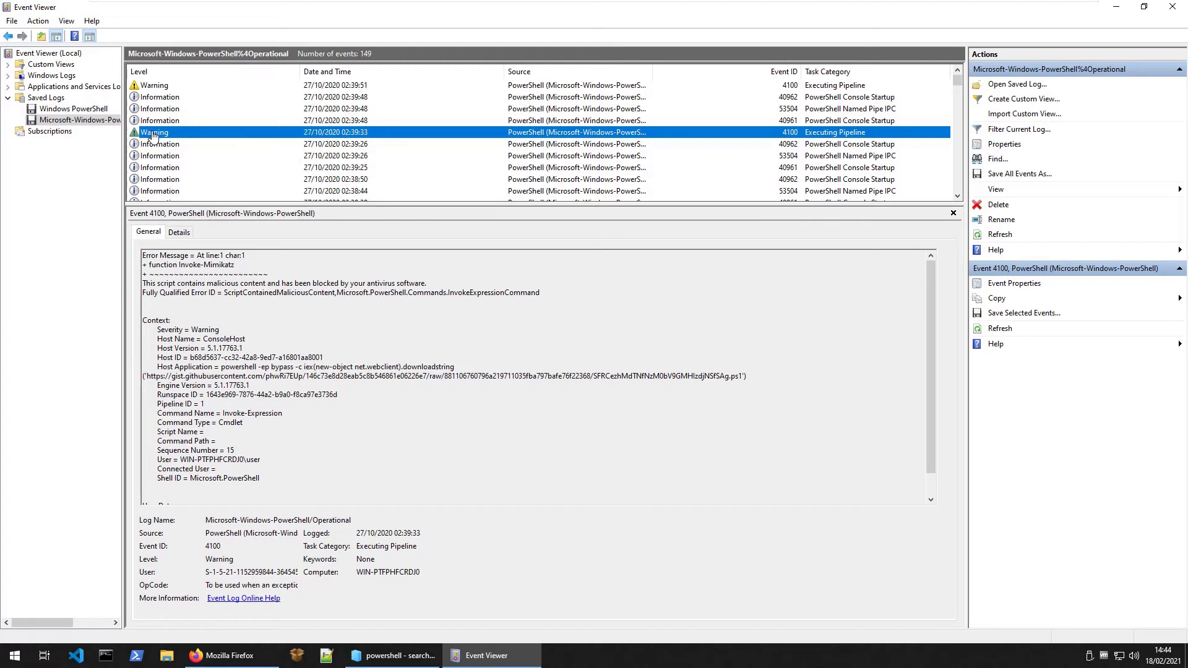
click(162, 99)
click(162, 110)
click(163, 122)
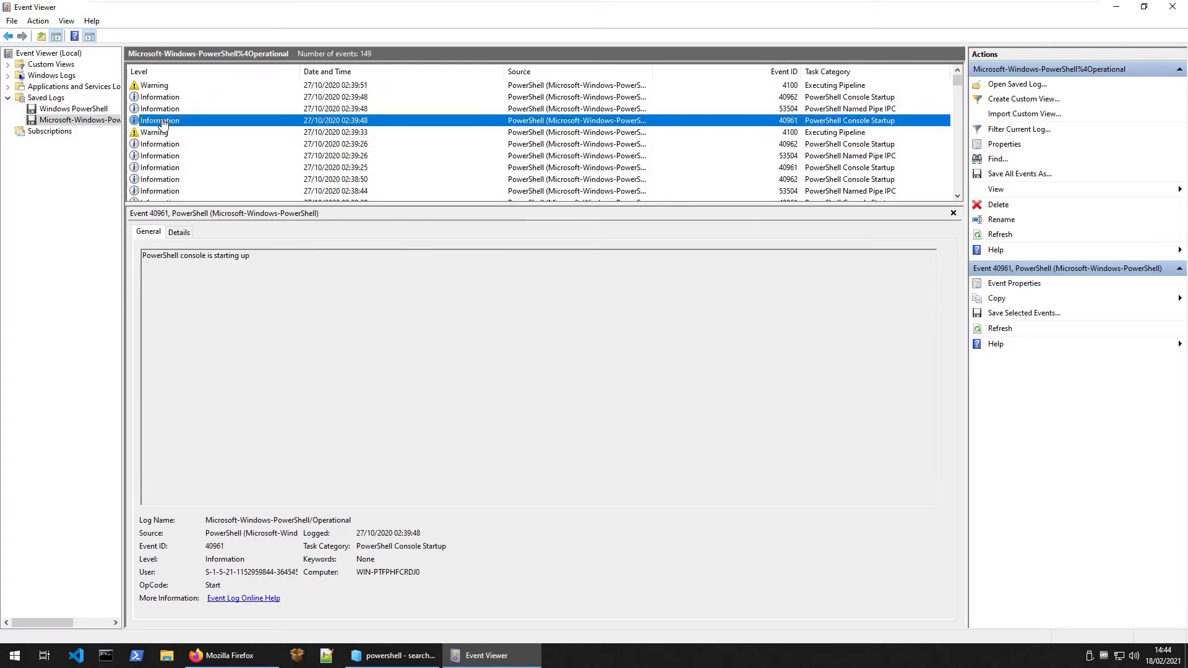
click(163, 134)
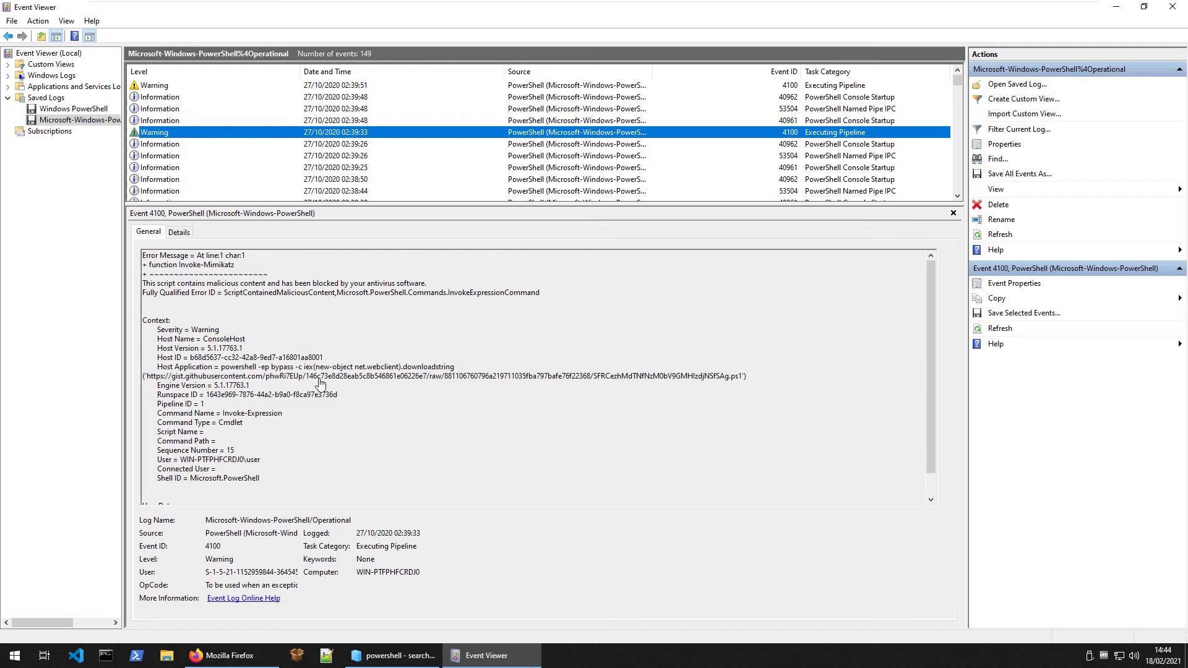
double_click(406, 369)
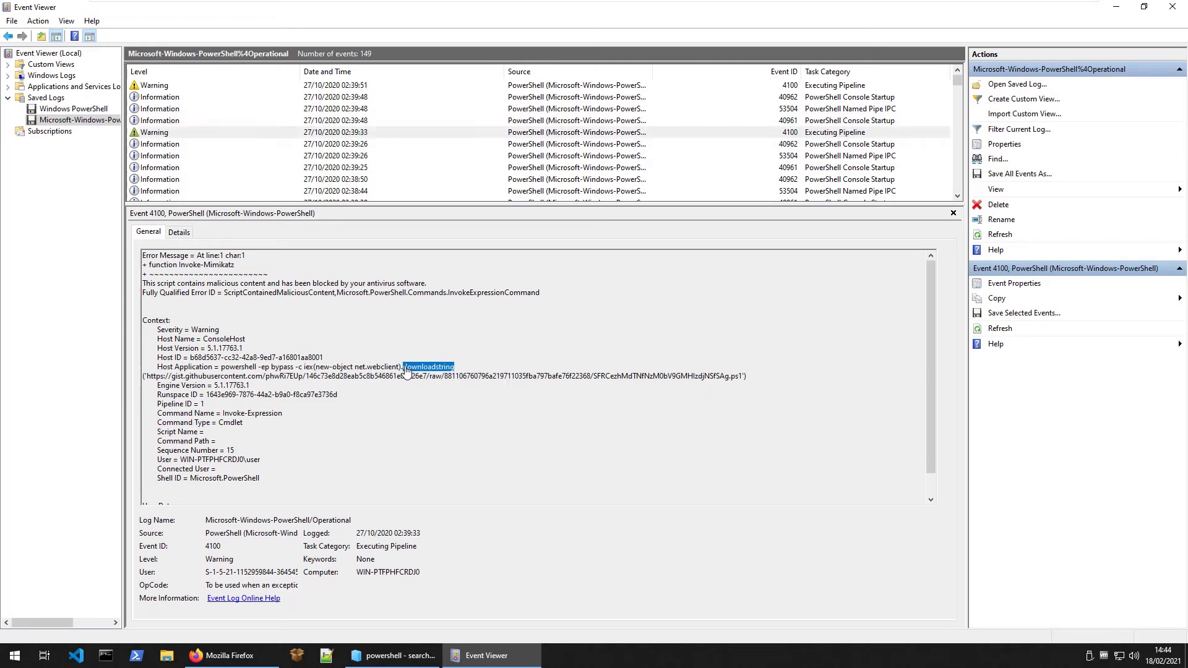
click(543, 375)
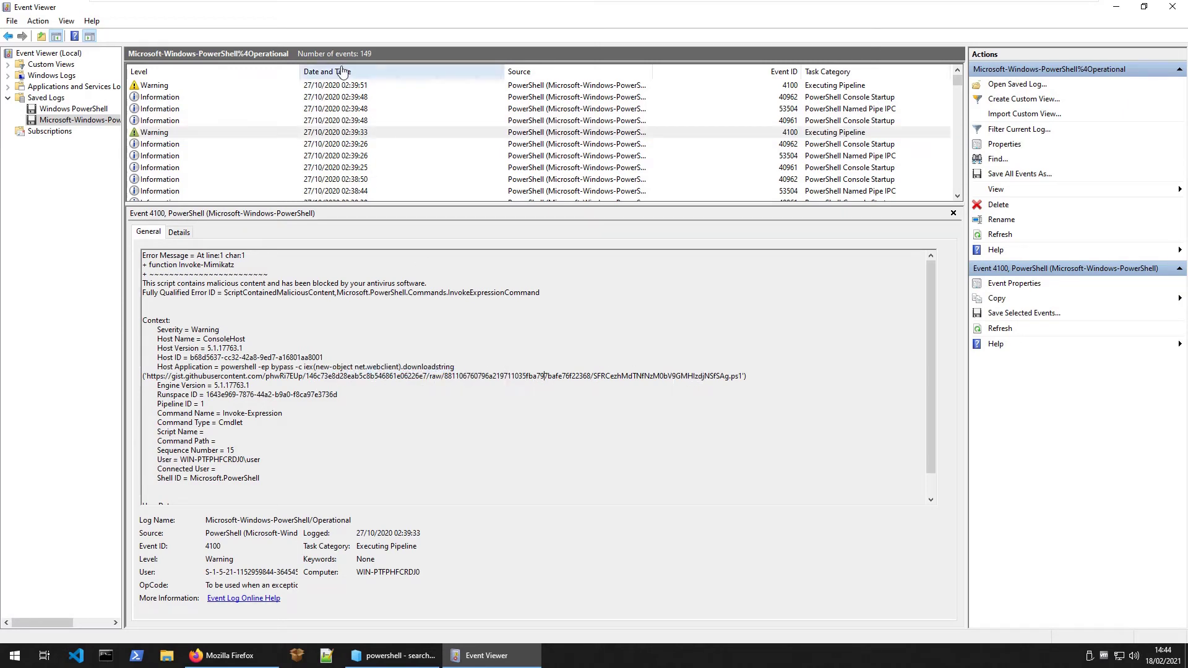
Step: Page back through the 26/10/2020 warnings toward the older 22/10/2020 events
click(179, 86)
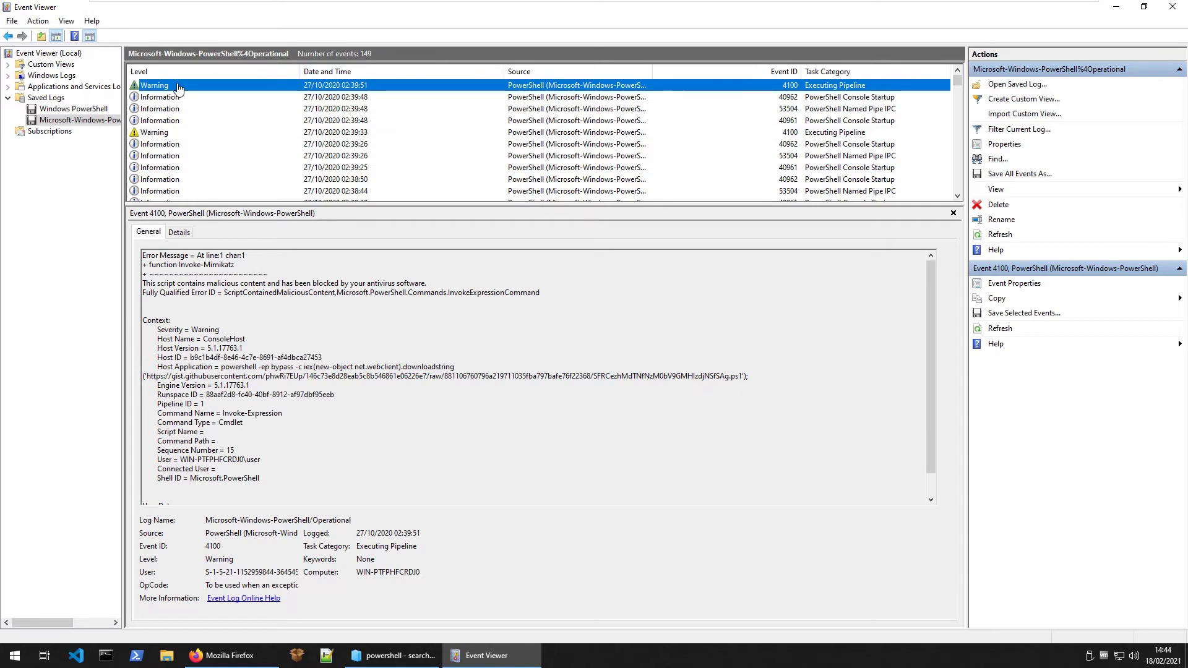
click(152, 135)
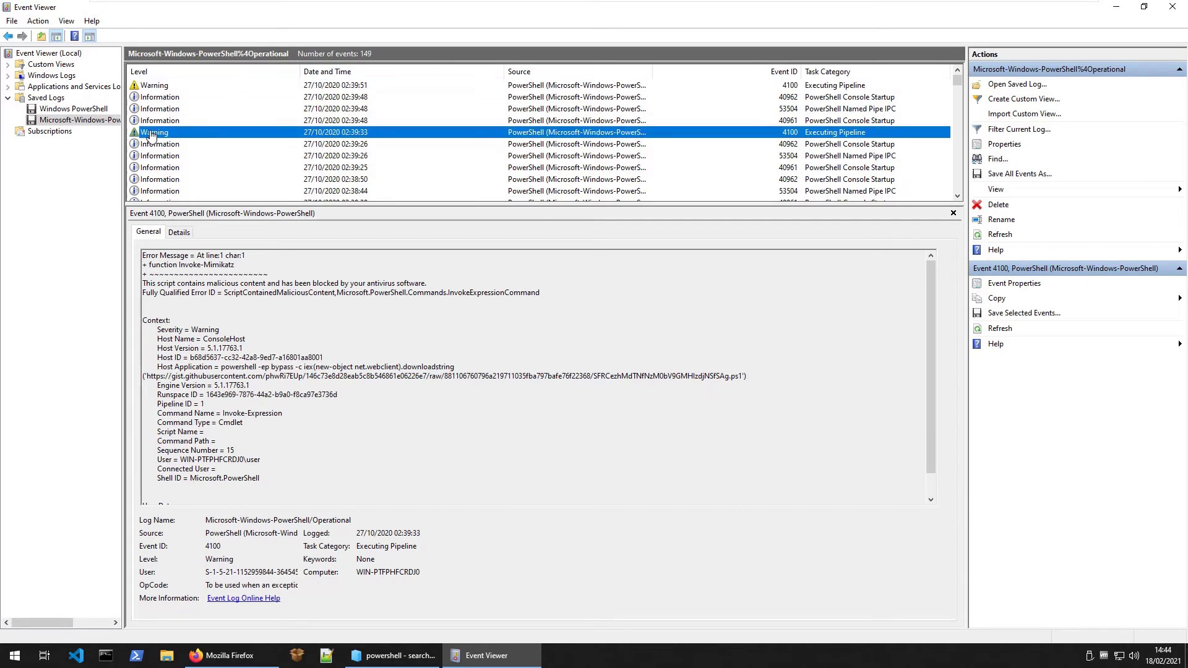
scroll(260, 183, down, 2)
click(167, 147)
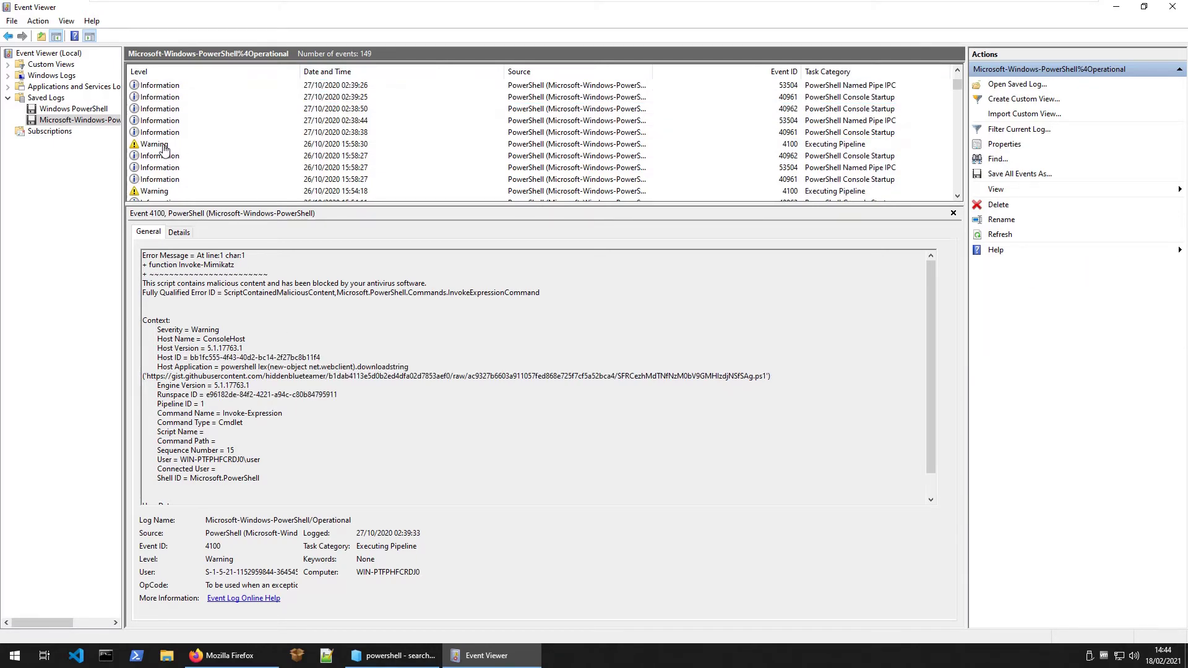
scroll(186, 153, down, 2)
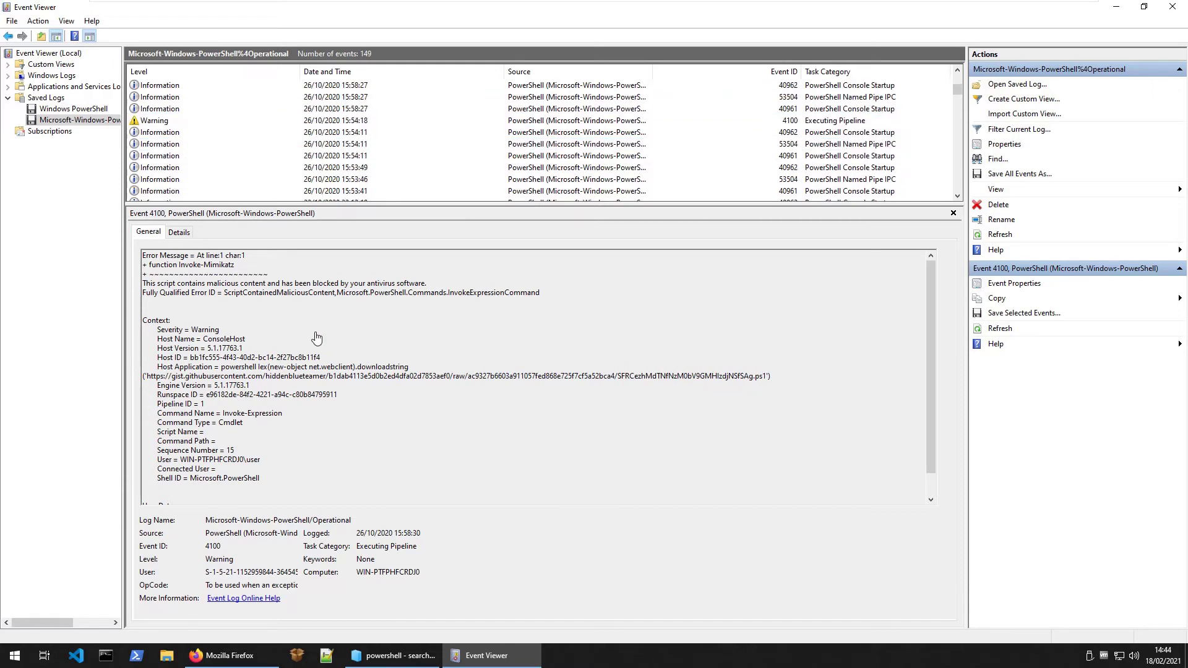
scroll(350, 365, down, 1)
click(168, 122)
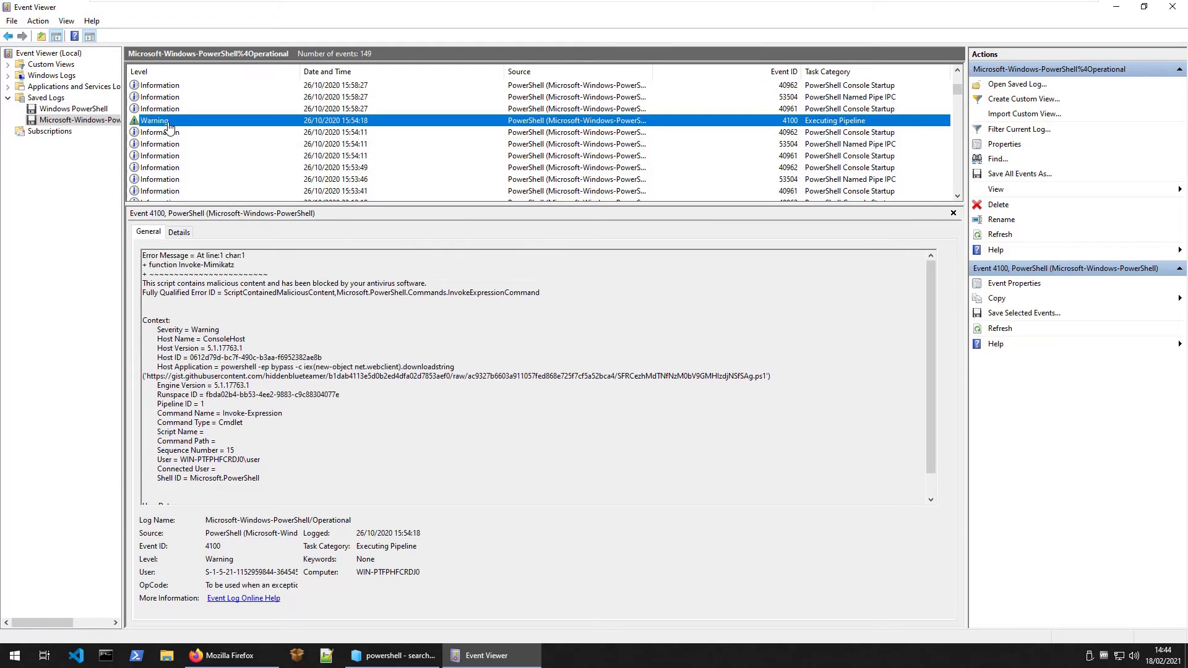
scroll(314, 343, down, 1)
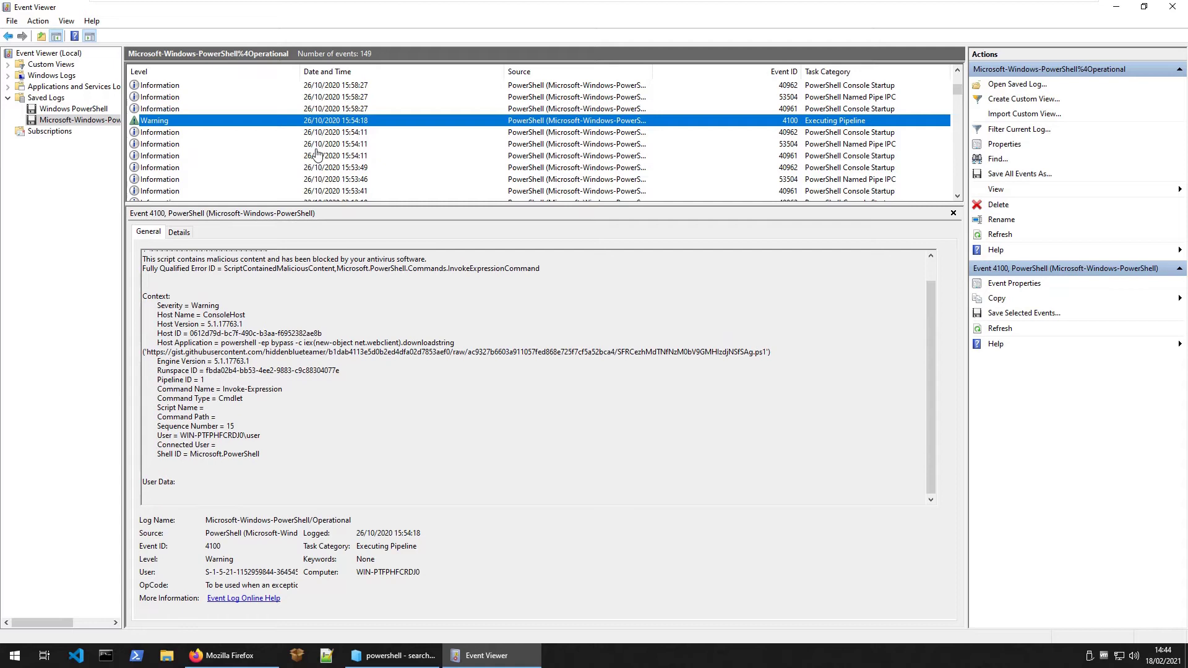
scroll(314, 163, down, 4)
Step: Review the 22/10/2020 23:06:59 warnings for the UsoSvc, QWAVE and pla services
click(175, 168)
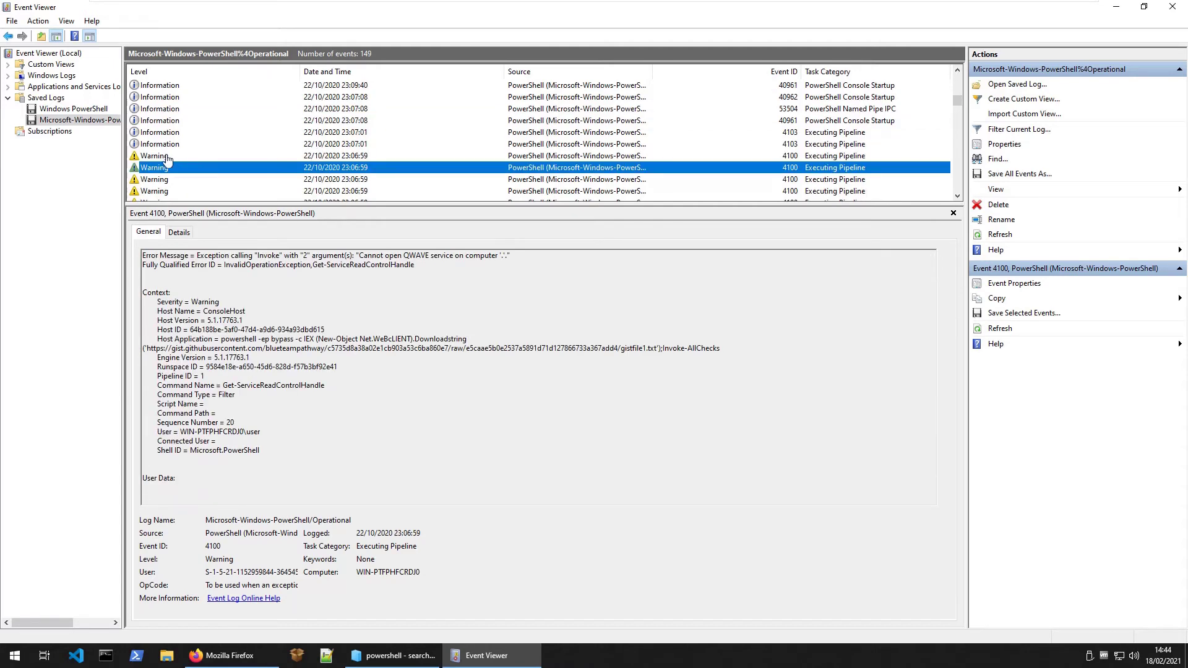
click(167, 156)
click(164, 167)
click(167, 179)
scroll(167, 187, down, 1)
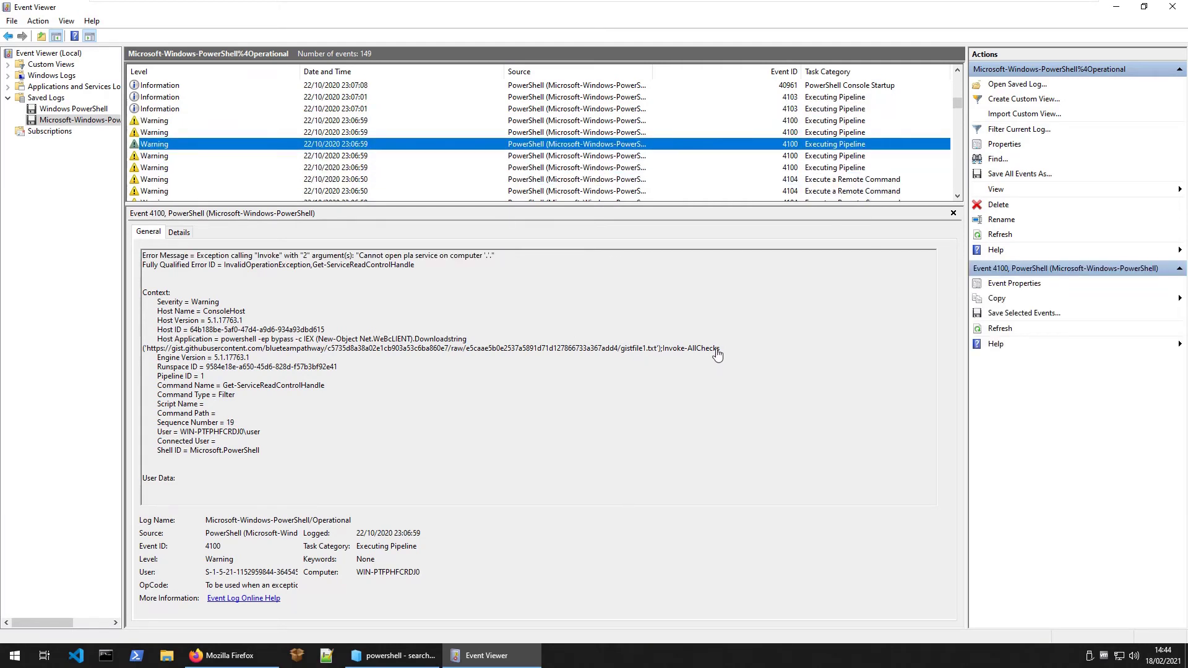
Step: Copy the quoted gist URL from the pla warning's Invoke-AllChecks command
drag(721, 349, 673, 353)
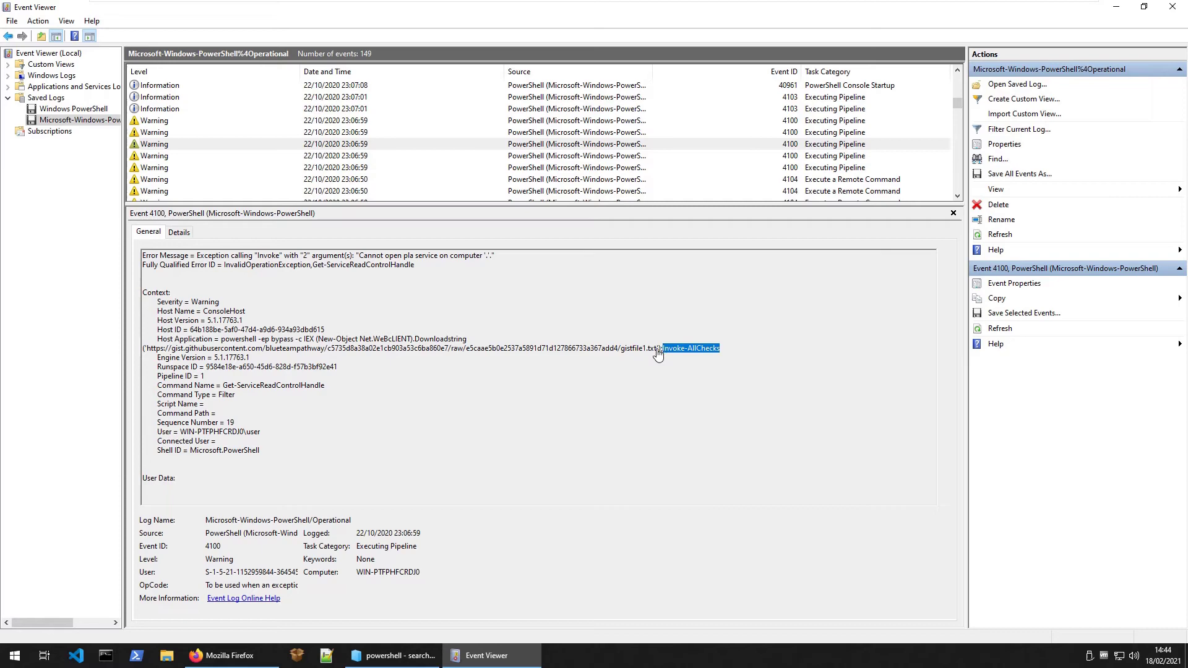
drag(658, 353, 150, 353)
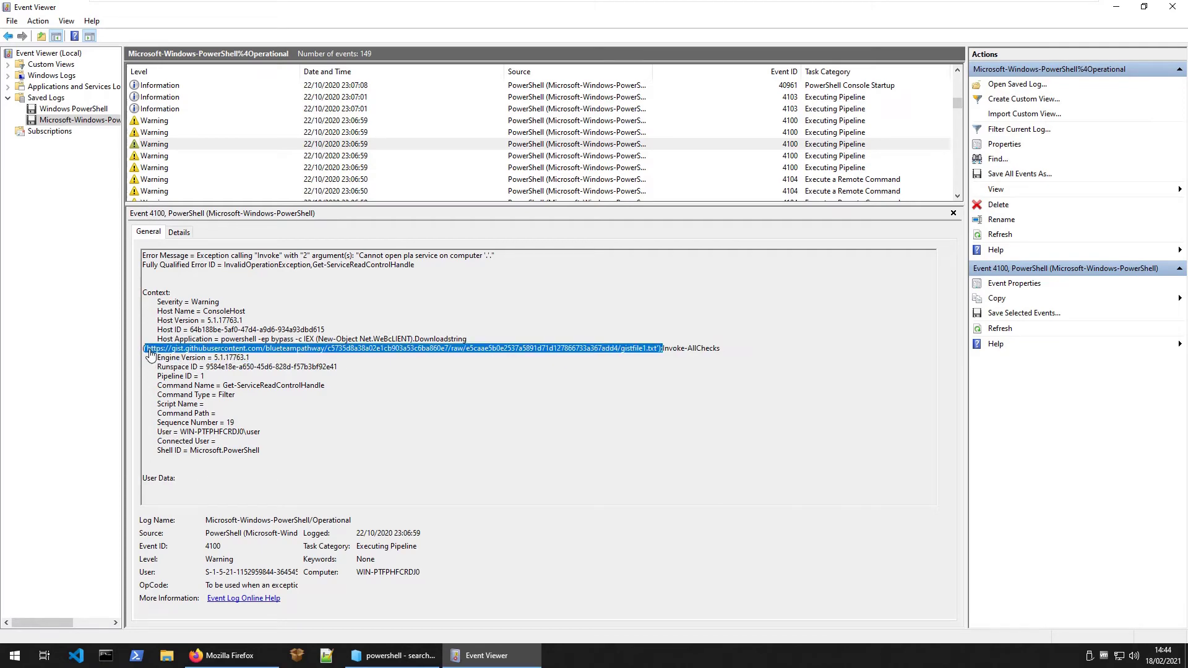
key(ctrl+c)
click(211, 655)
Step: Paste the copied gist URL into Firefox's address bar and strip its leading quote
click(454, 38)
key(ctrl+v)
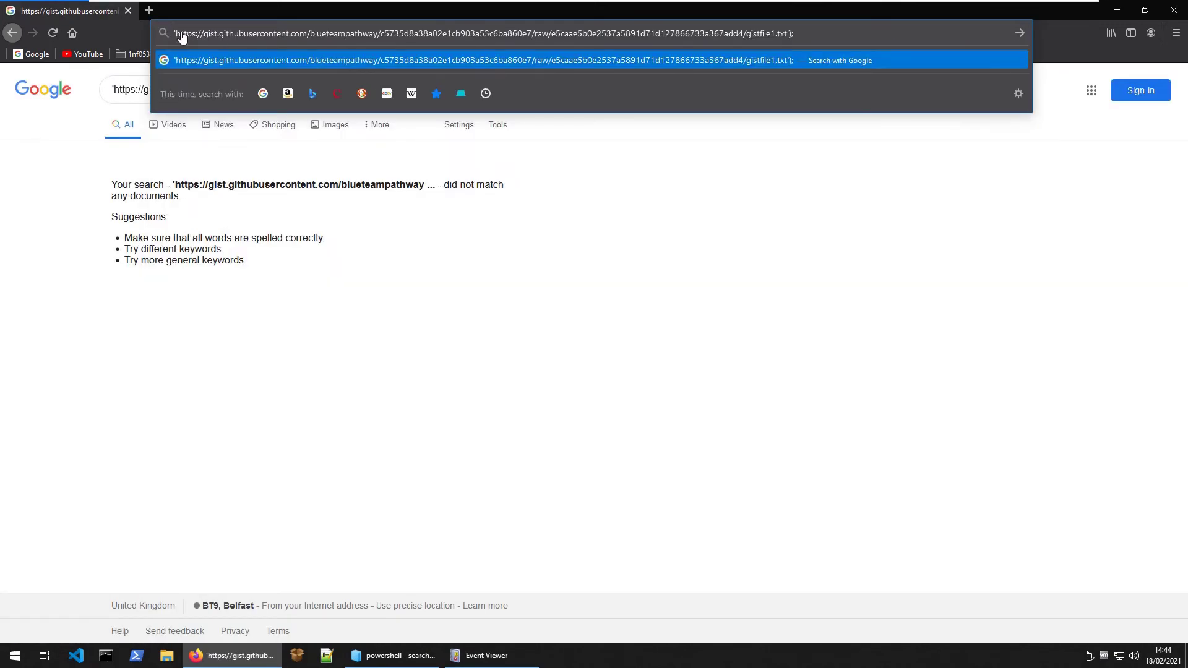
key(BackSpace)
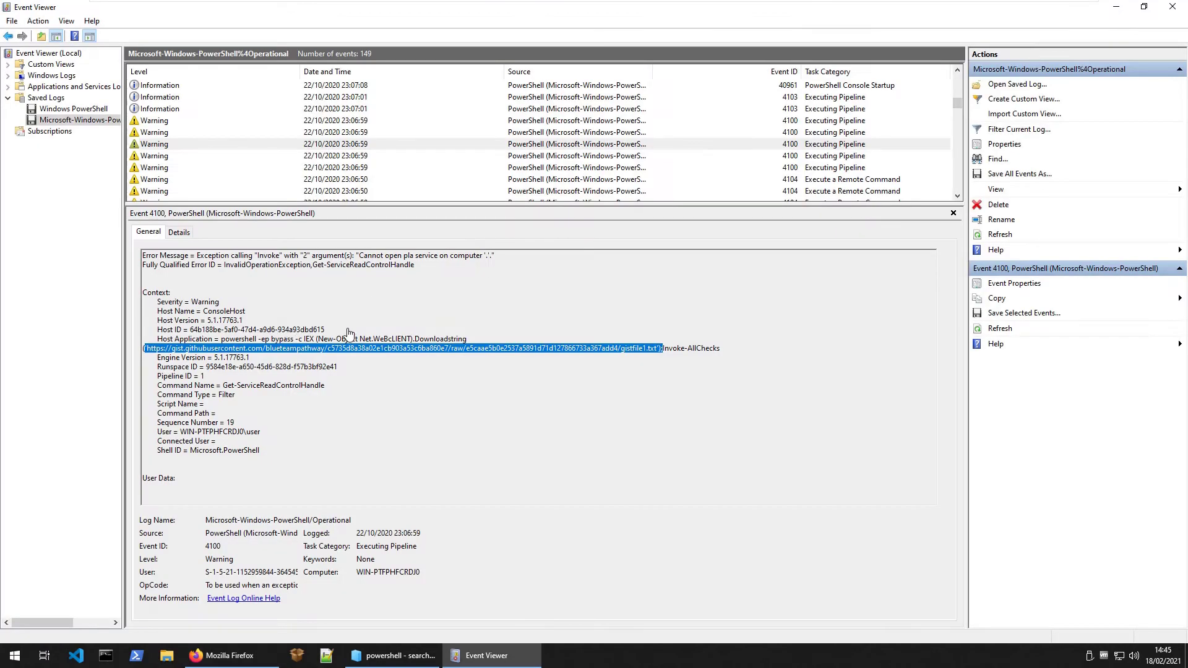
Step: Step down to 4104 scriptblock part 36 of 37 and select its base64 string
click(193, 159)
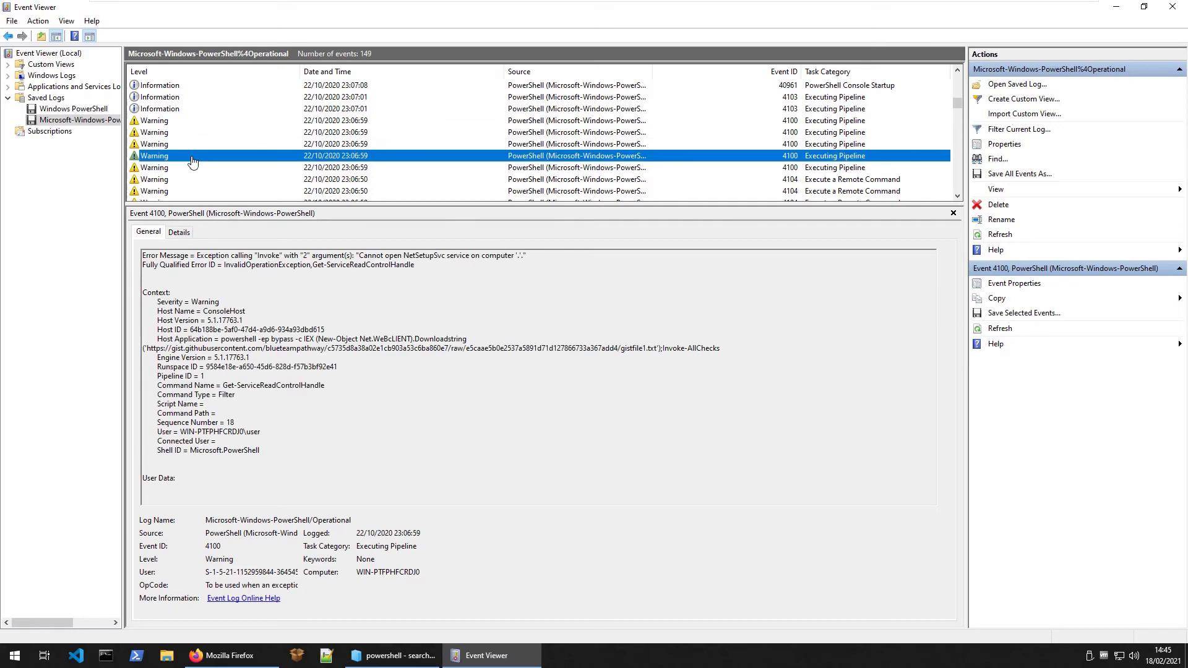
key(Down)
key(Down)
key(Down)
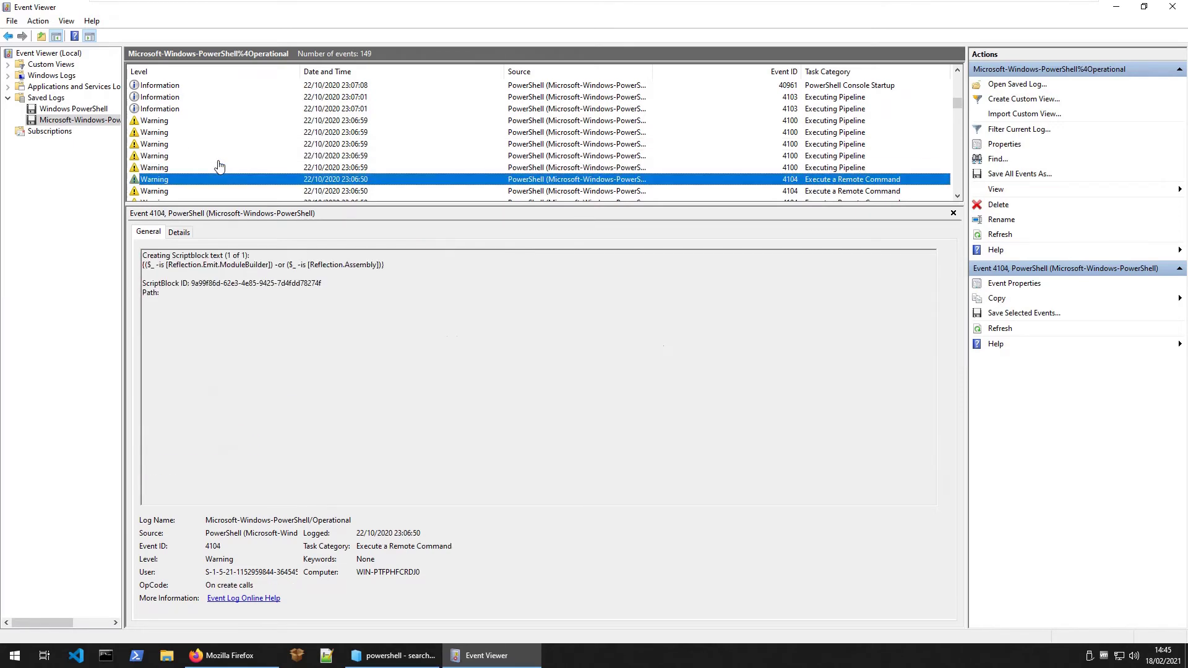
key(Down)
key(Down)
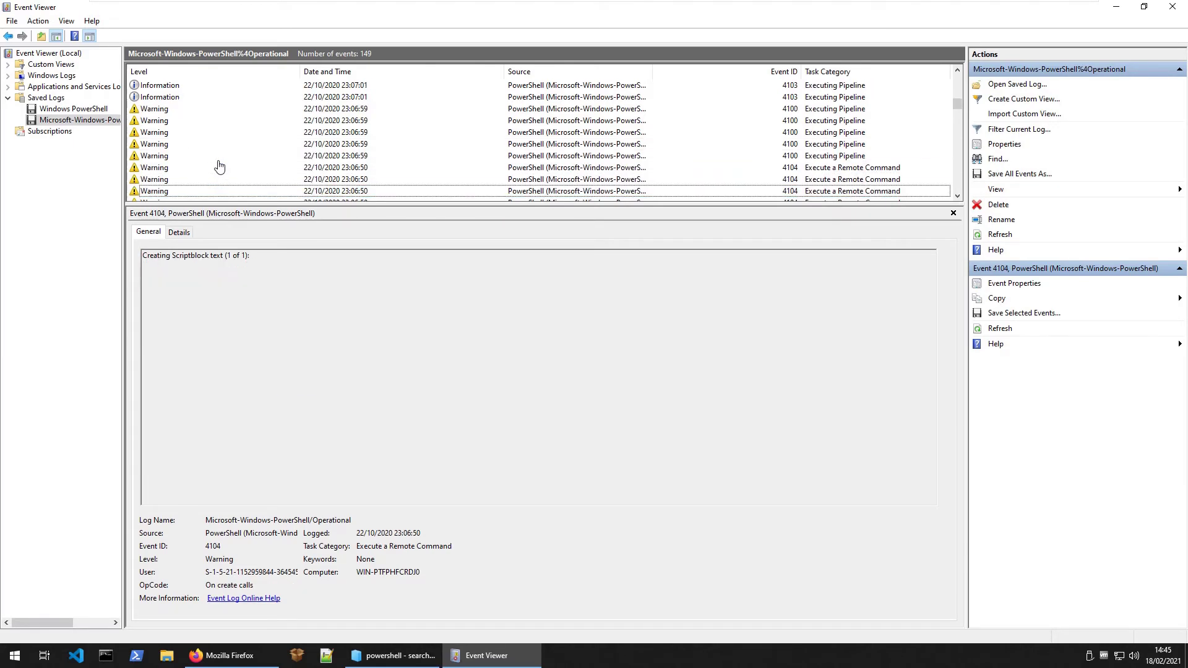
key(Down)
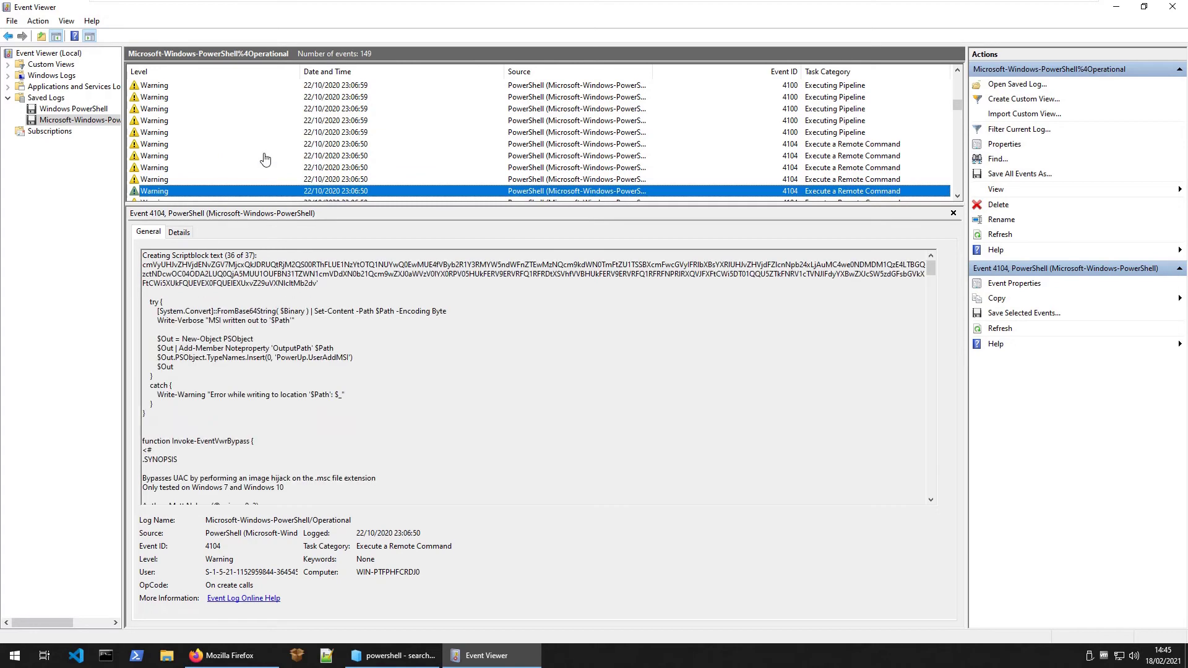
click(314, 289)
double_click(316, 284)
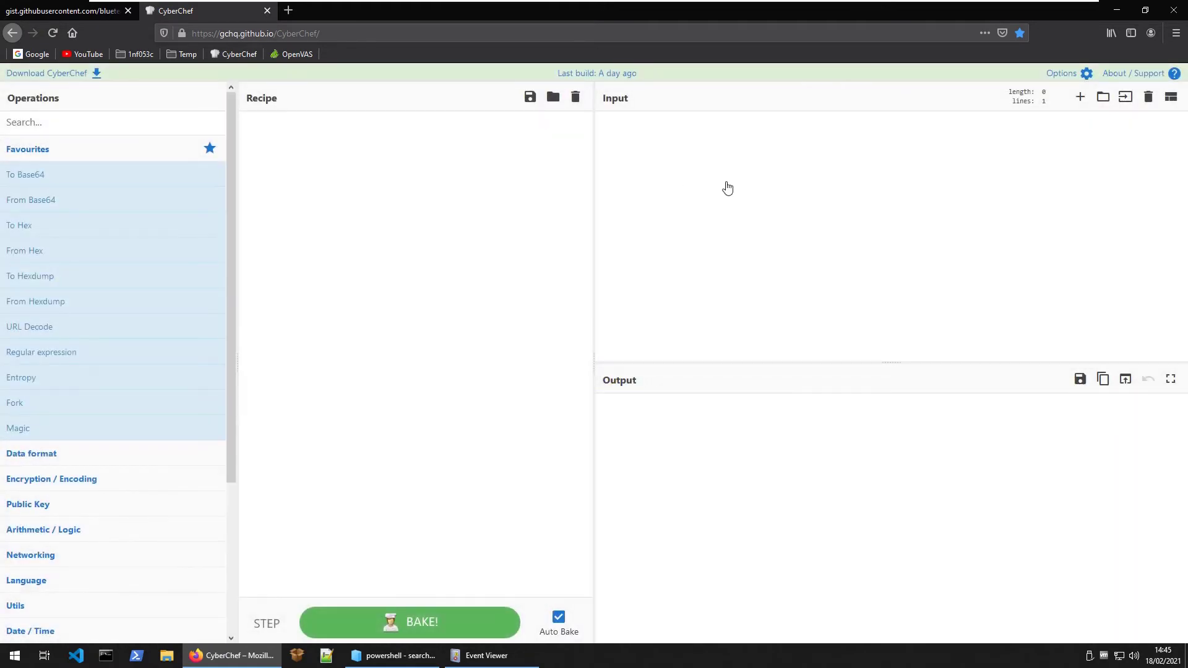
Step: Paste the base64 blob into CyberChef and decode it with From Base64
key(ctrl+v)
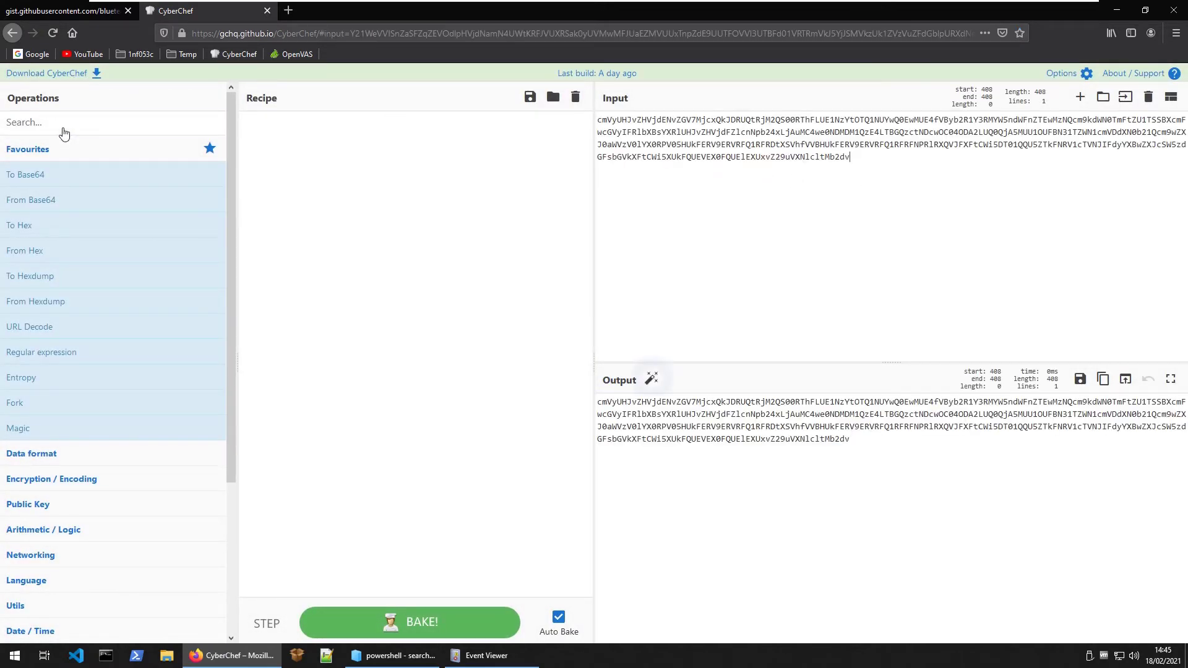
drag(80, 201, 412, 189)
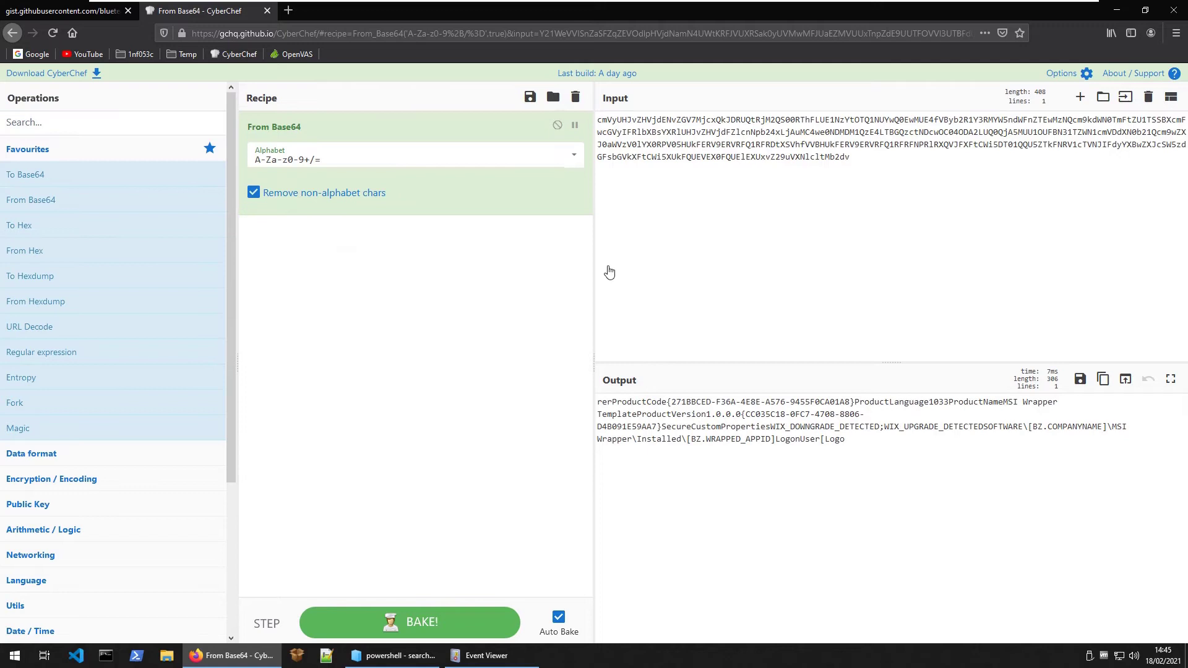
drag(916, 449, 671, 403)
click(784, 450)
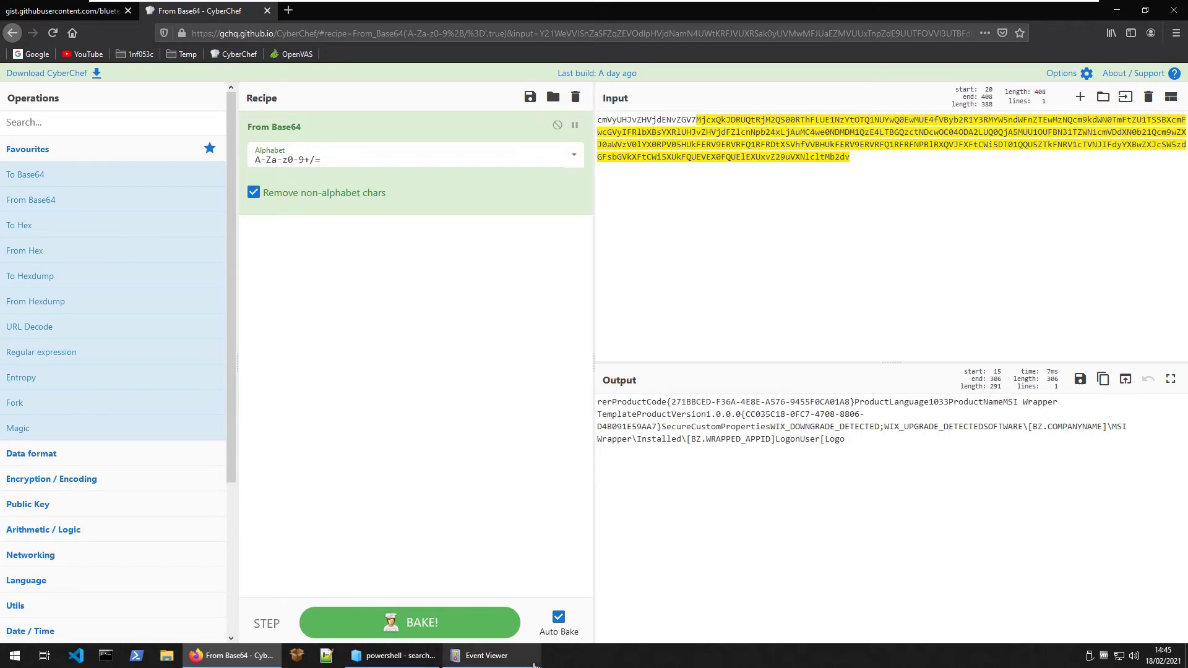
click(487, 655)
Step: Select the base64 string after -enc in the Invoke-EventVwrBypass example
scroll(302, 342, down, 4)
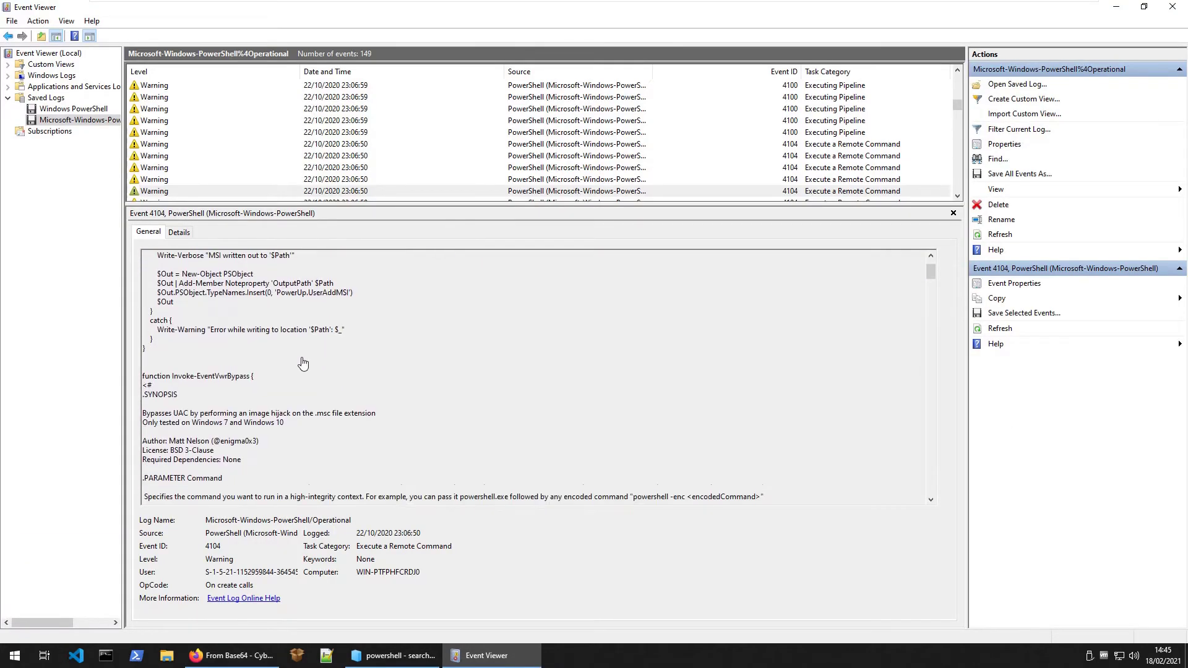
scroll(310, 410, down, 4)
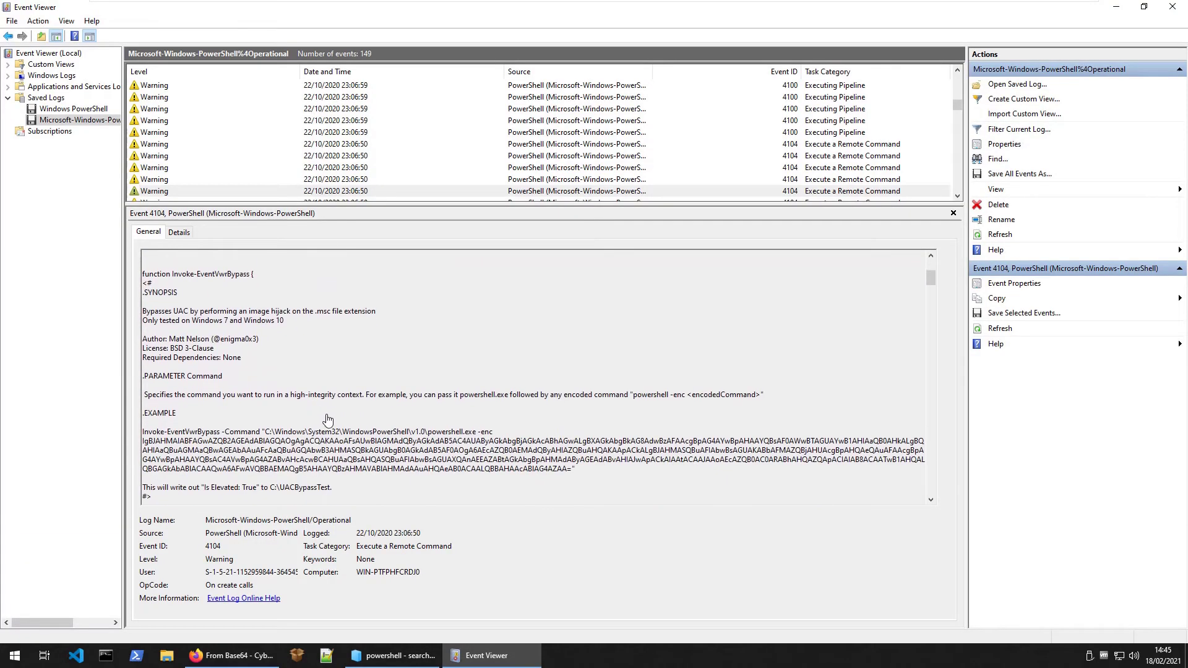
scroll(390, 403, up, 5)
scroll(396, 403, up, 2)
scroll(396, 403, down, 9)
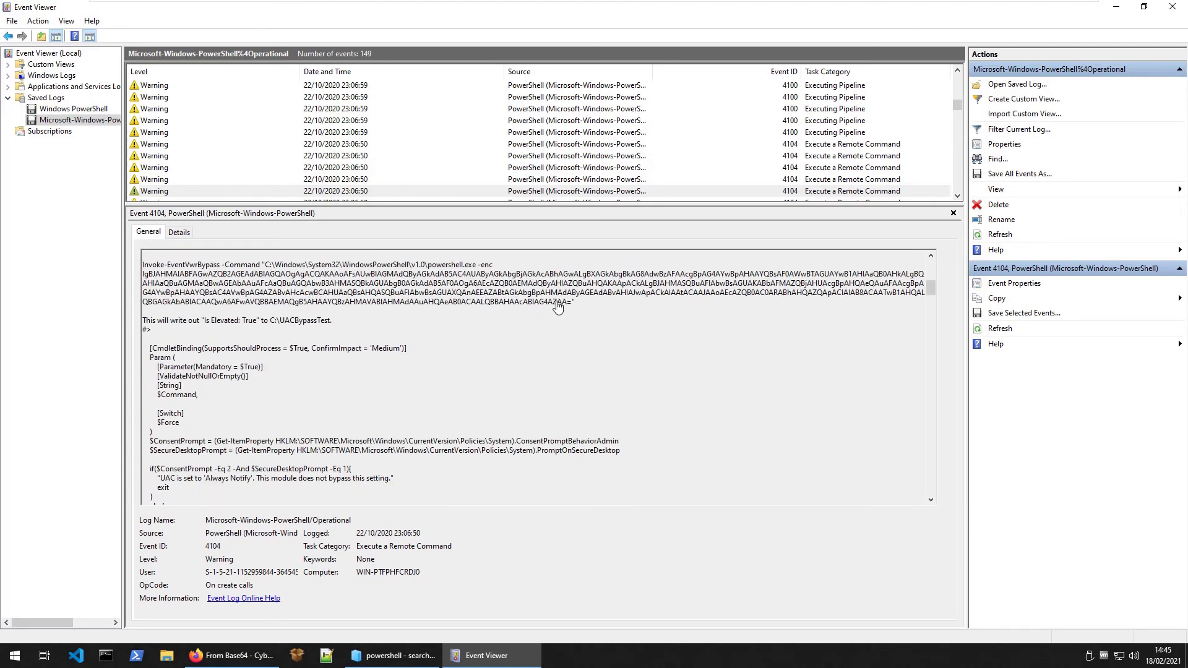
double_click(506, 303)
key(ctrl+c)
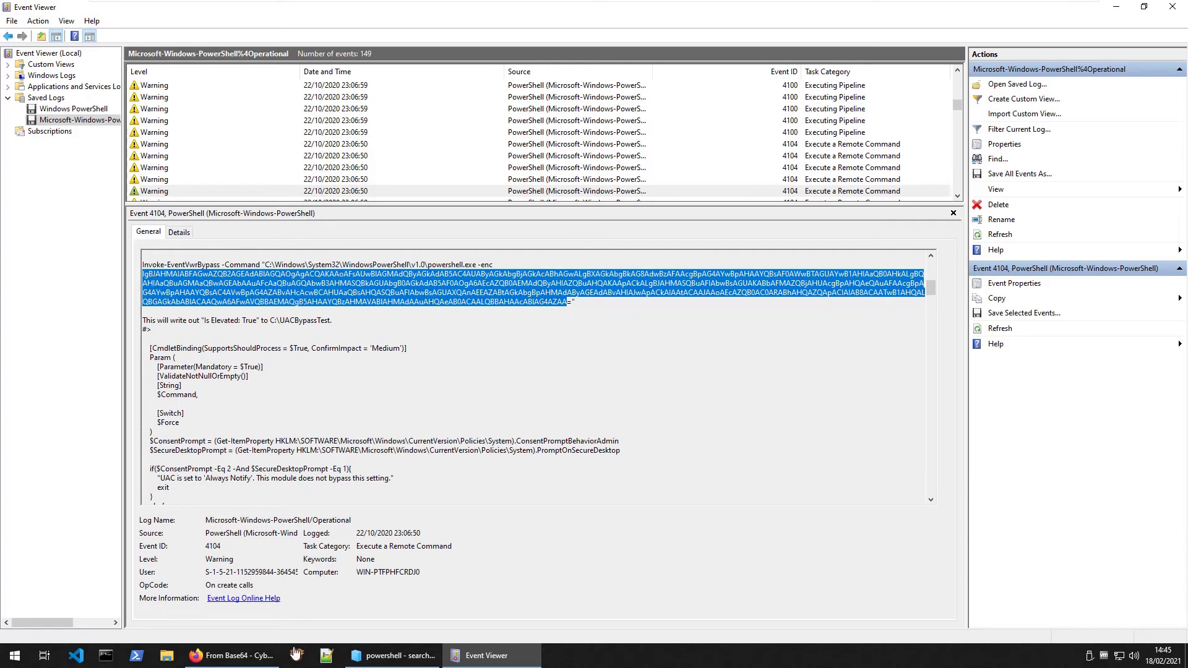
click(235, 655)
Step: Paste the encoded command into CyberChef's input and read the From Base64 output
key(ctrl+v)
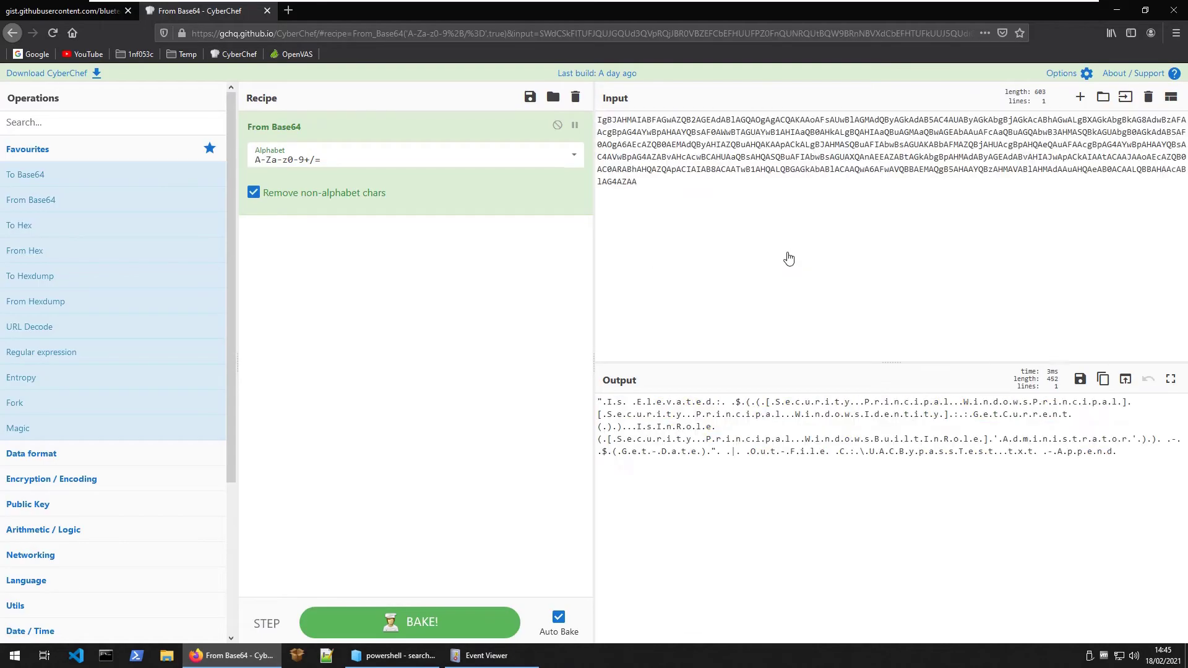
click(789, 259)
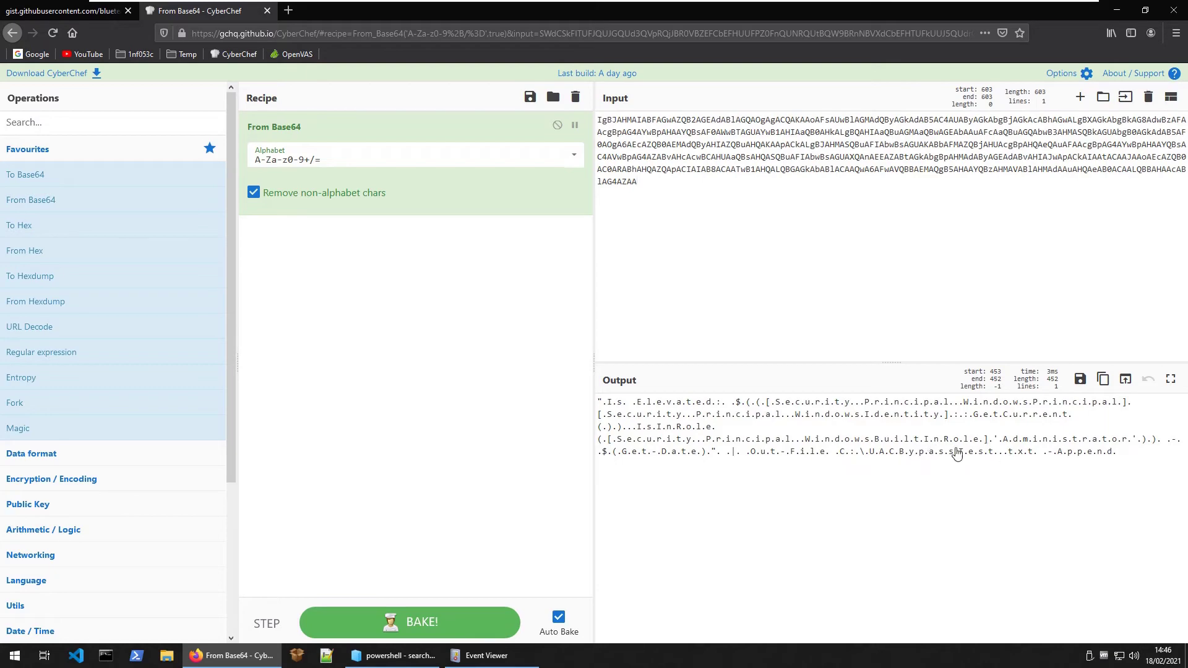
click(232, 655)
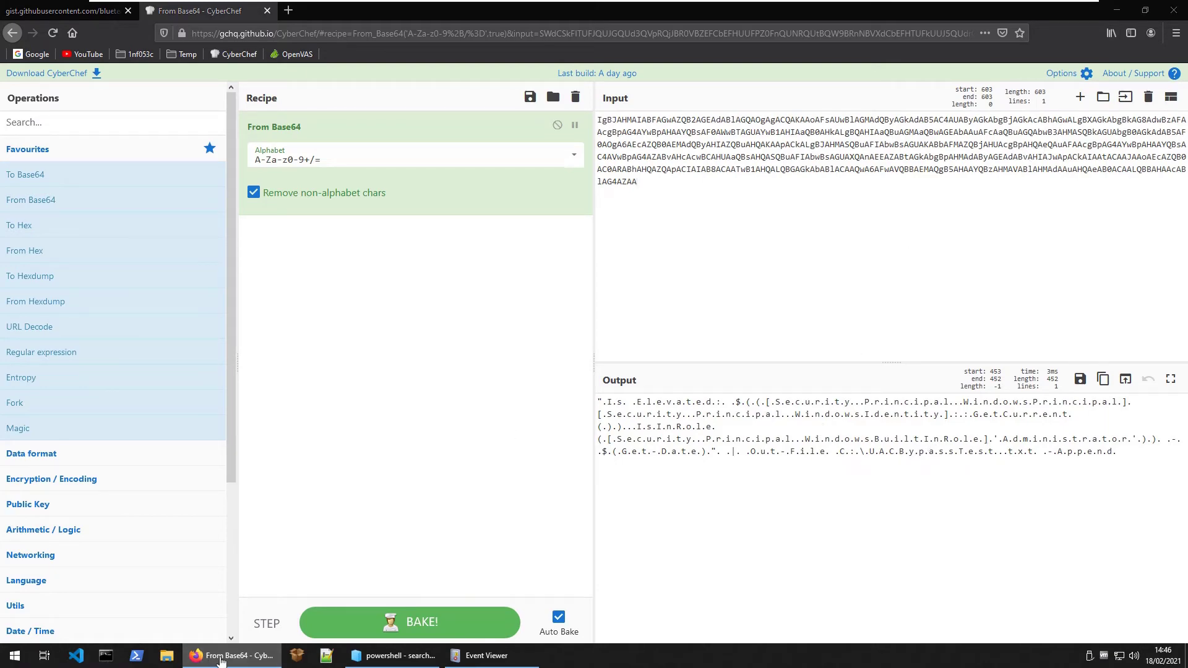
Step: Scroll through the PowerUp script text down to the Set-Alias lines and ScriptBlock ID
scroll(371, 427, down, 7)
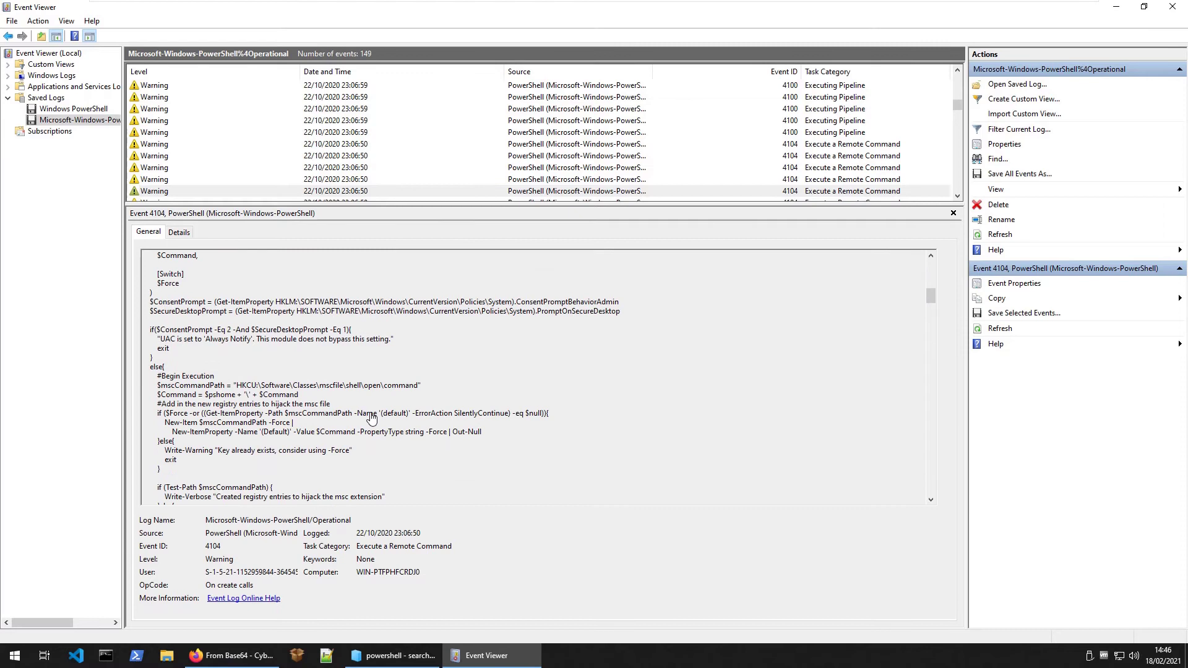
scroll(385, 425, down, 4)
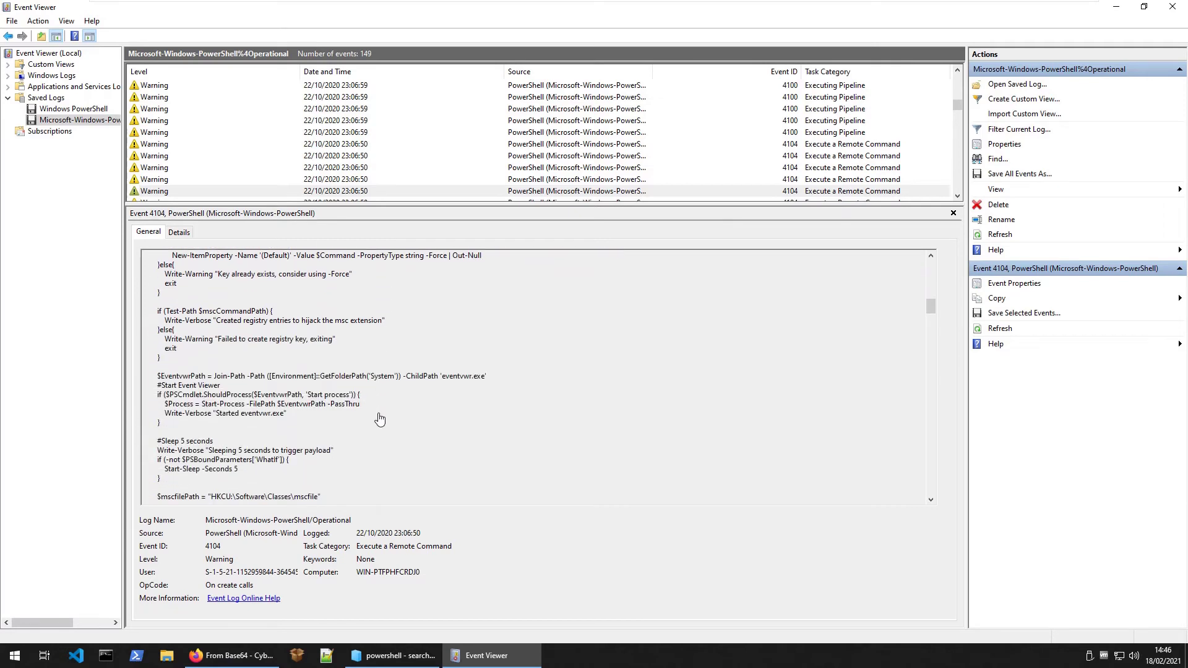
scroll(380, 419, down, 3)
scroll(389, 425, down, 7)
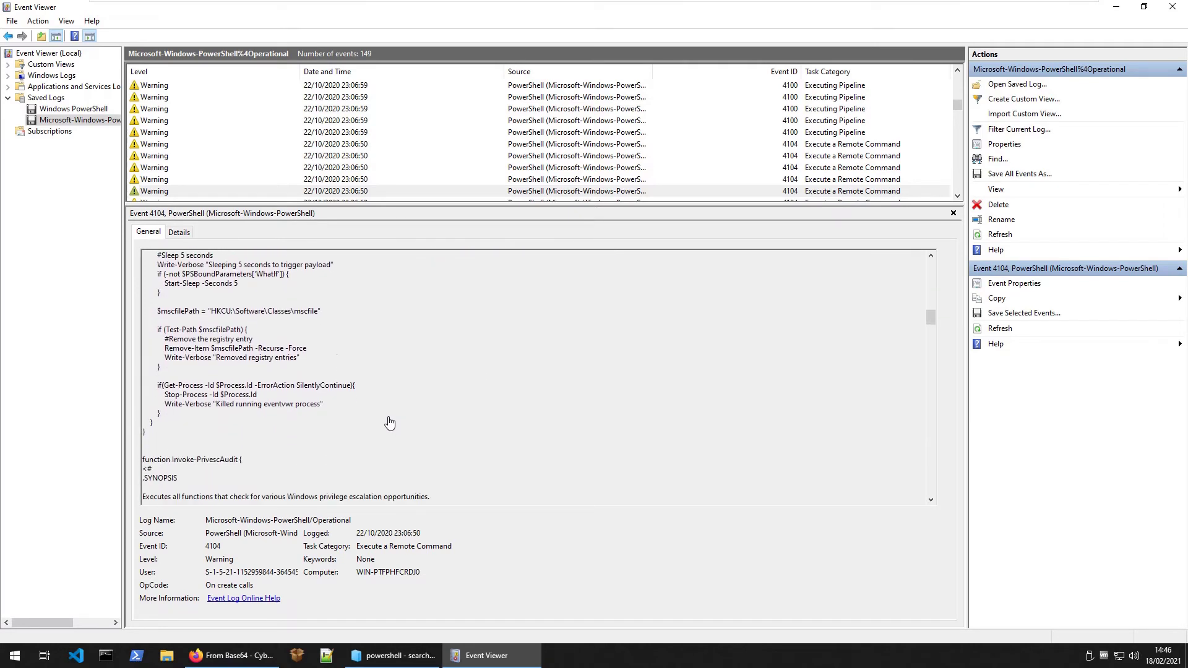
scroll(386, 420, down, 7)
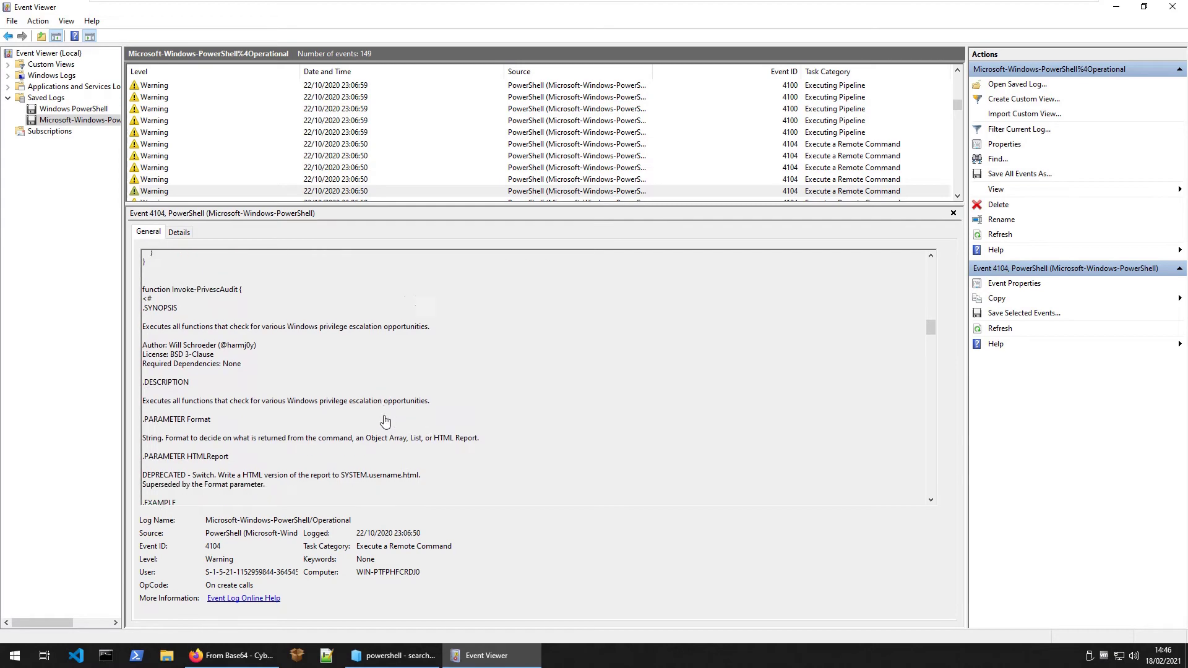
scroll(381, 416, down, 4)
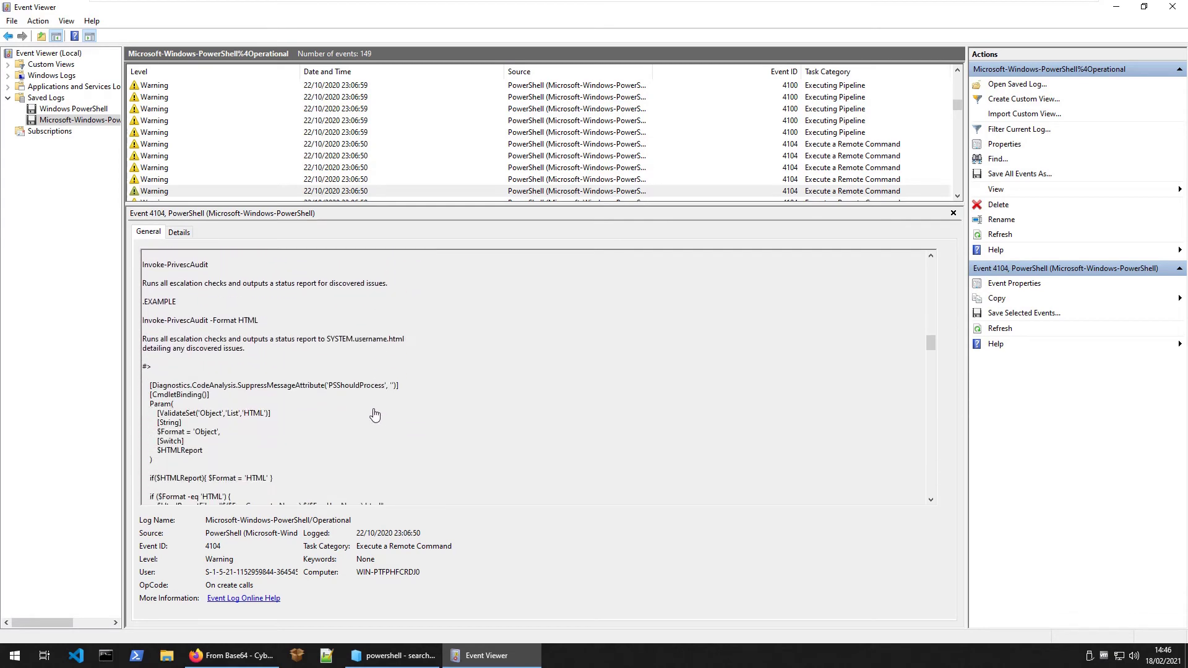
scroll(381, 414, down, 14)
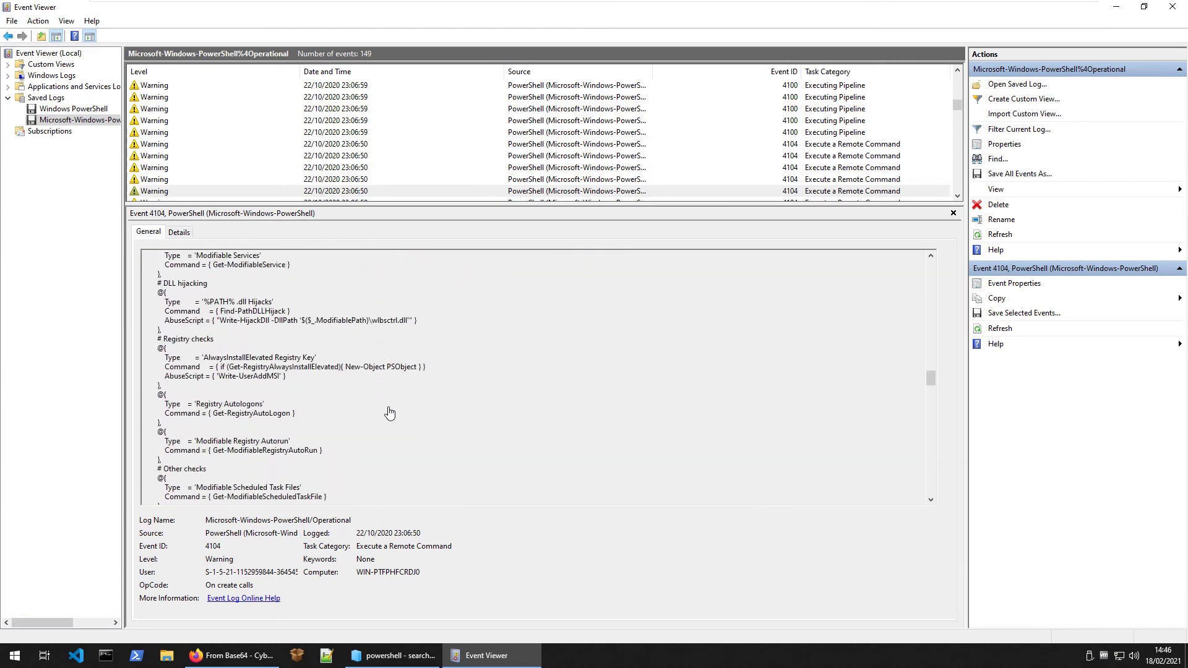
scroll(389, 414, down, 3)
scroll(403, 406, up, 4)
scroll(392, 408, down, 10)
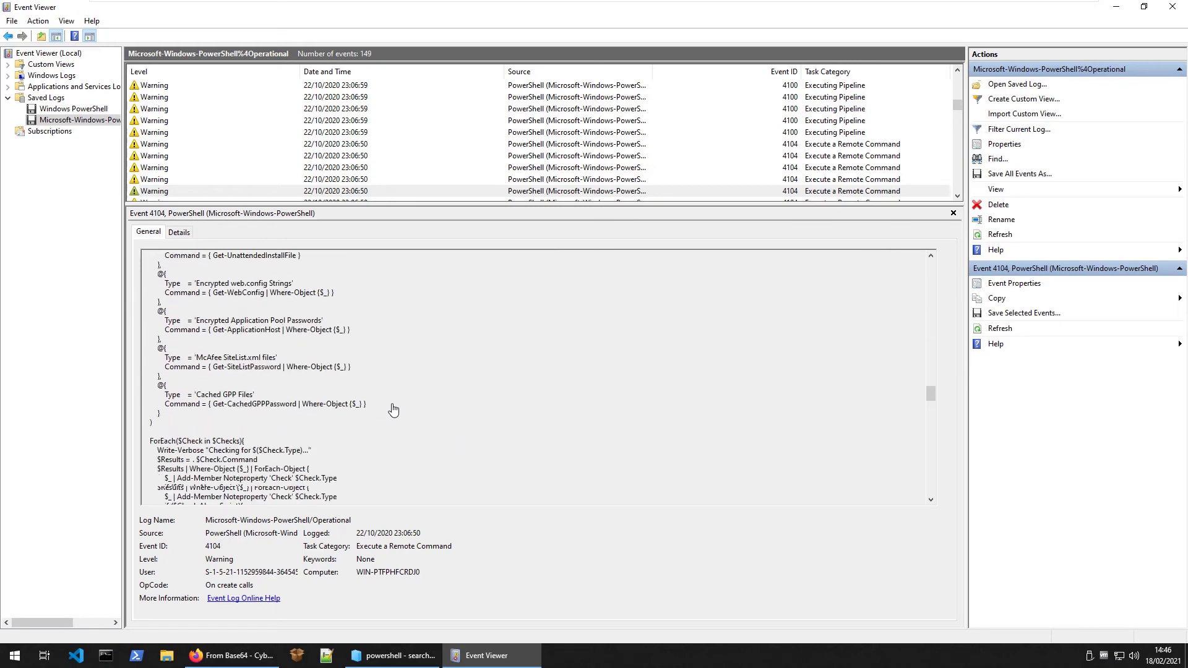
scroll(396, 410, up, 3)
scroll(394, 408, down, 14)
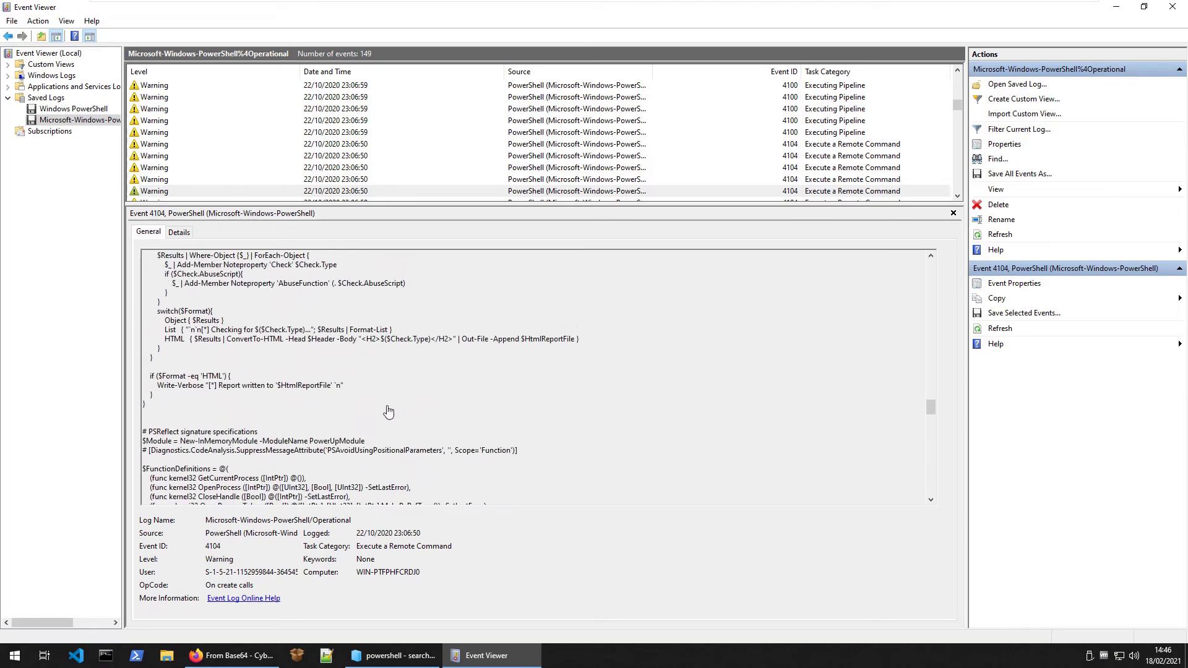
scroll(389, 411, down, 15)
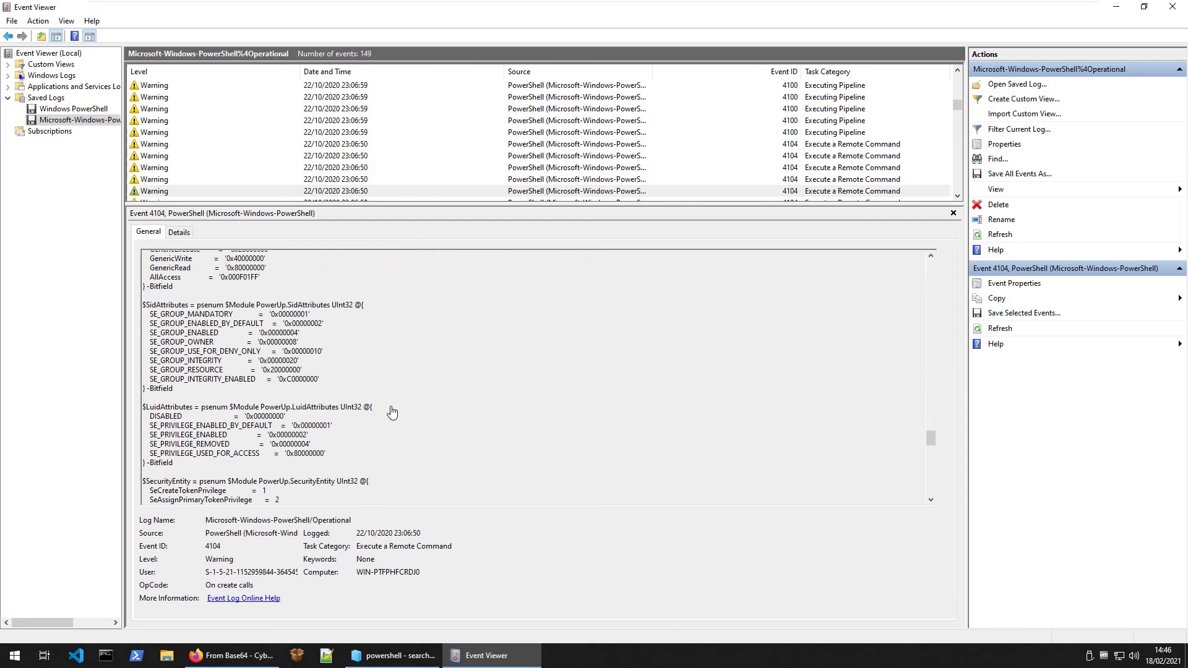
scroll(390, 401, up, 4)
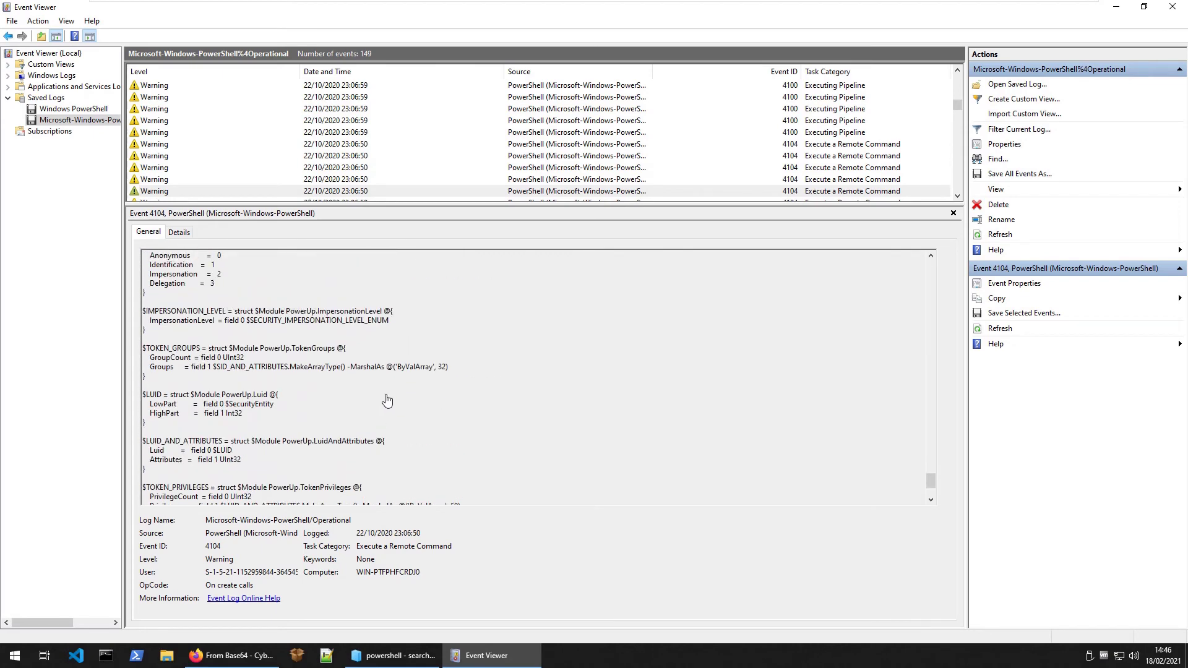
scroll(391, 403, down, 6)
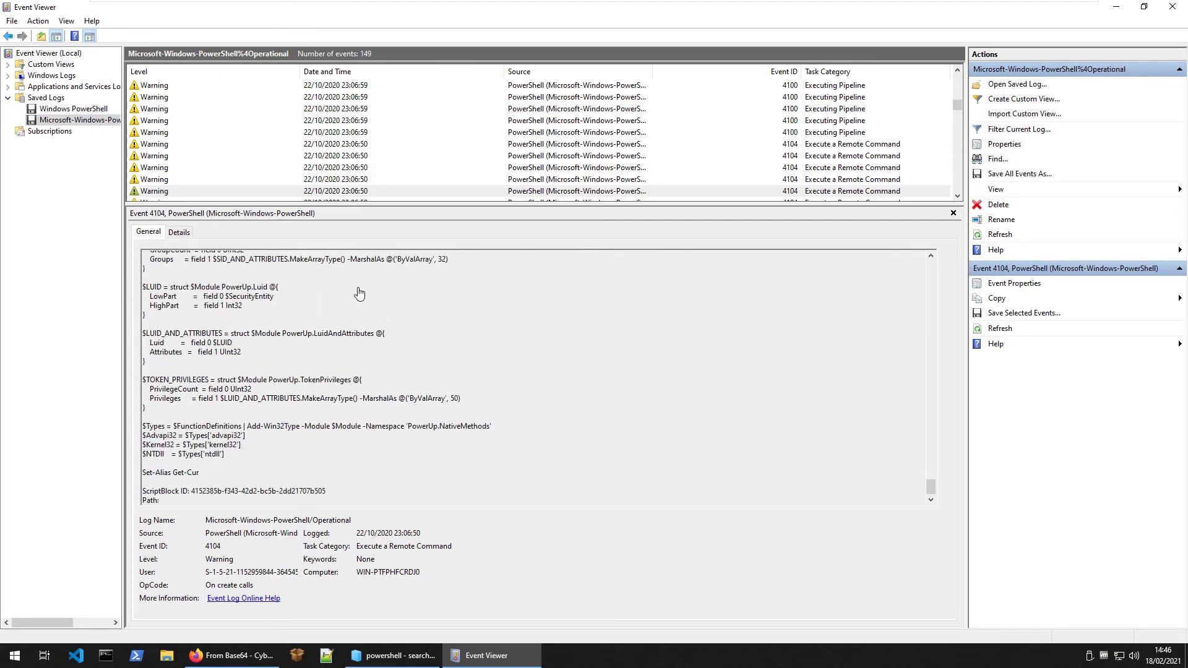
scroll(274, 184, down, 1)
Step: Open the 4104 event with scriptblock part 35 of 37 and select its whole base64 blob
click(249, 170)
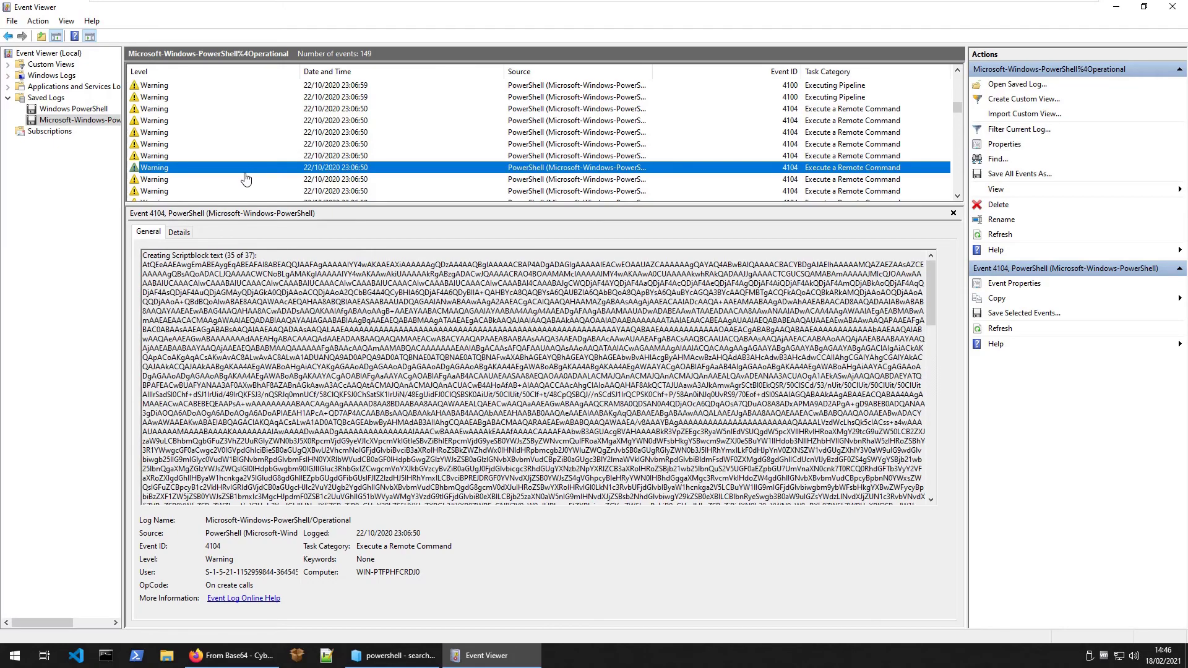
drag(147, 267, 408, 502)
scroll(416, 421, down, 7)
scroll(433, 452, down, 10)
drag(416, 421, 566, 479)
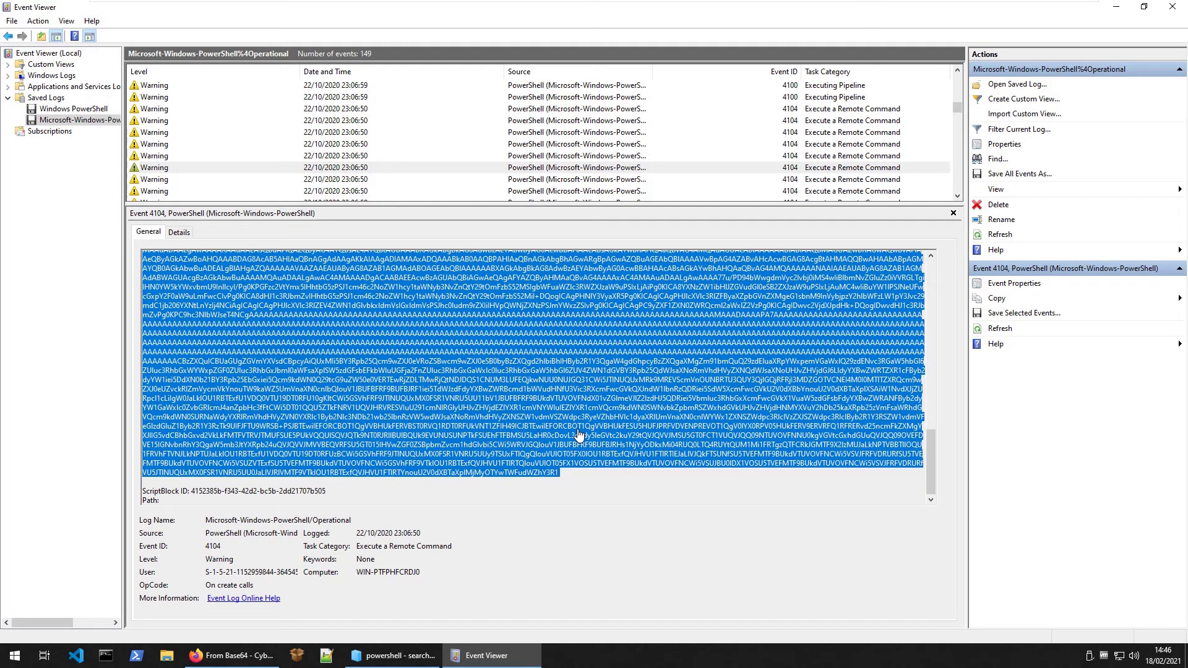
Step: Replace CyberChef's input with the long part-35 base64 blob
click(234, 655)
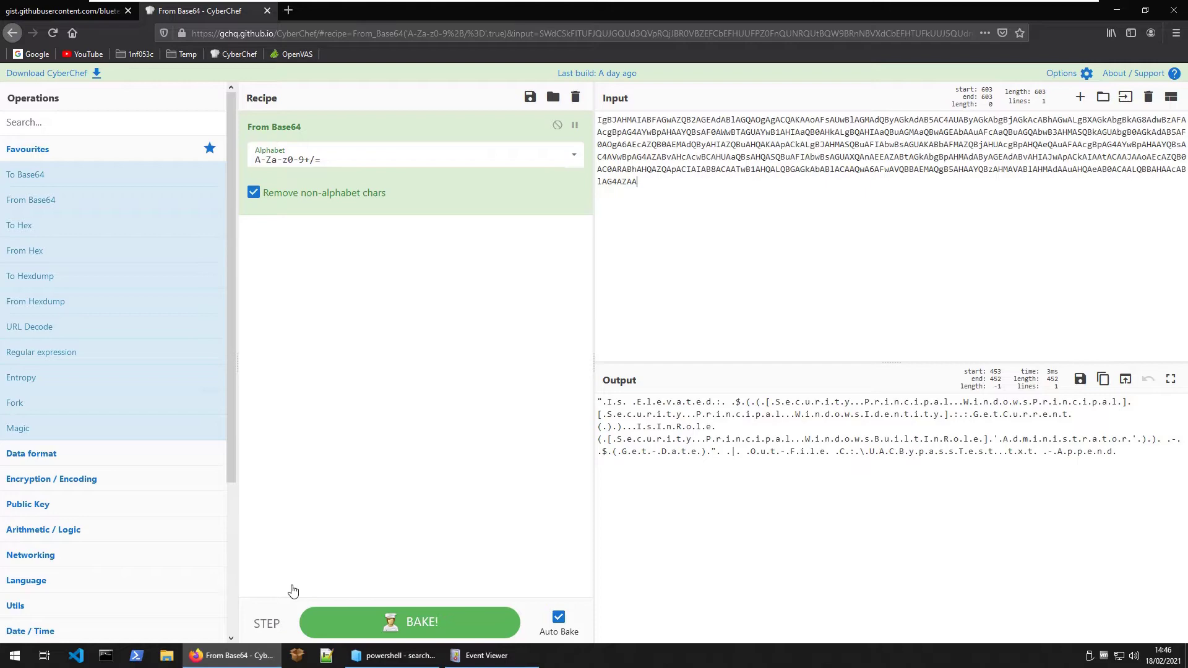
key(ctrl+a)
key(ctrl+v)
scroll(778, 489, down, 3)
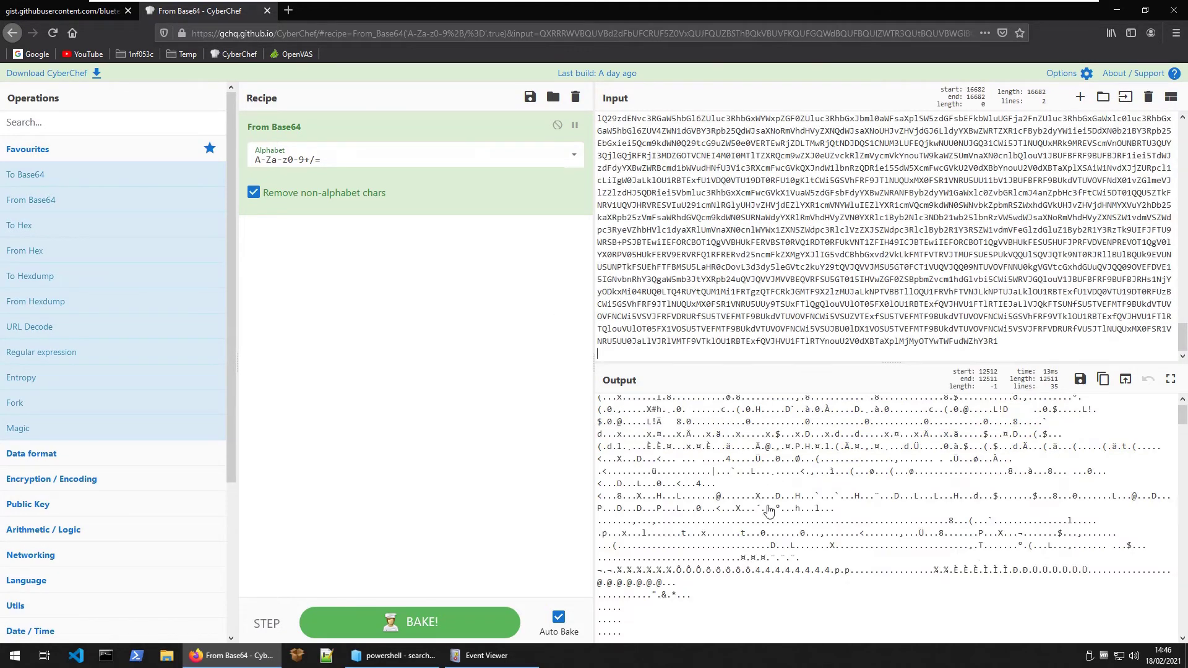
scroll(779, 489, down, 10)
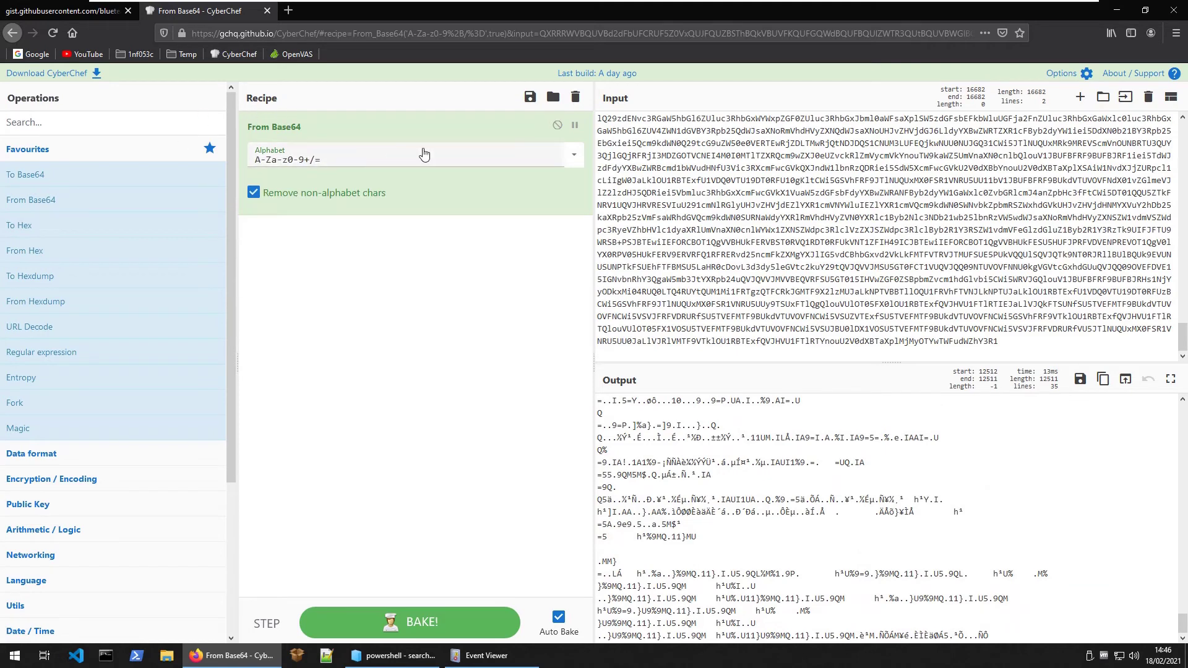
Step: Add a Magic operation after From Base64 and leave it disabled
click(575, 126)
click(98, 129)
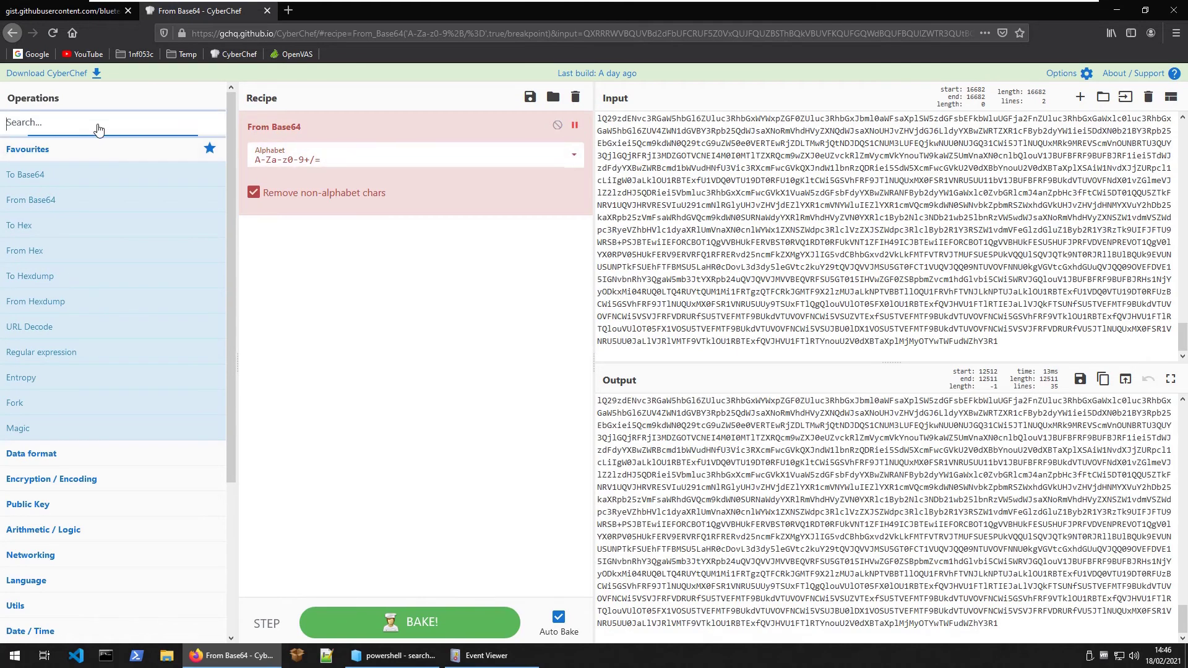
text(magic)
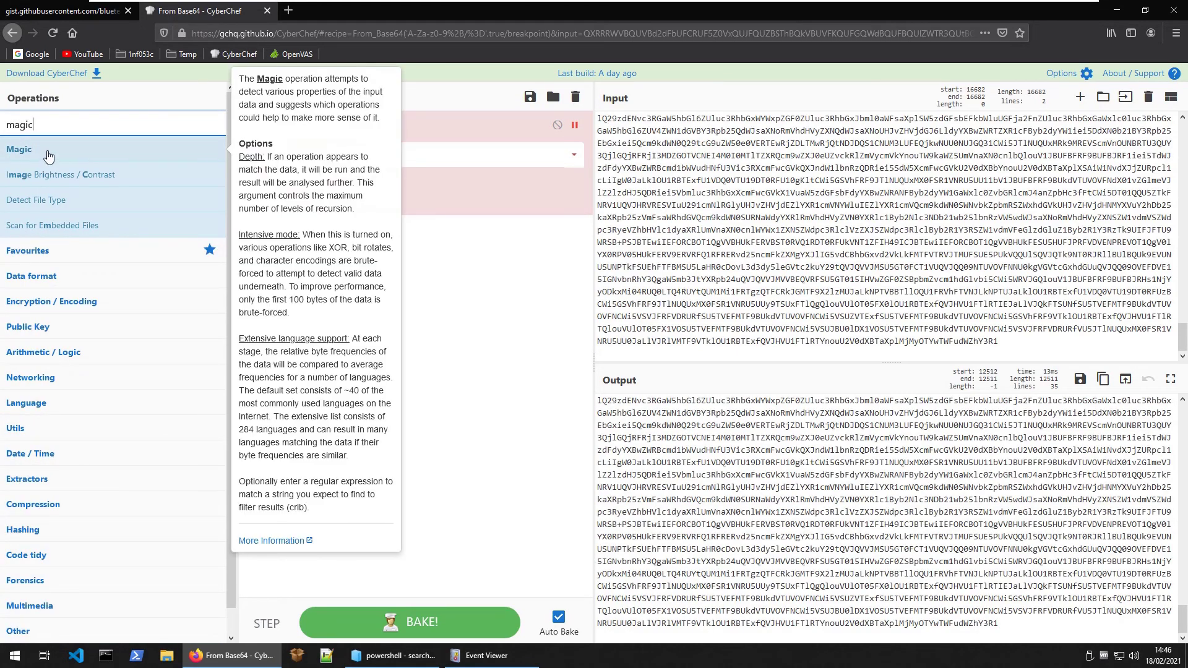
drag(46, 155, 451, 266)
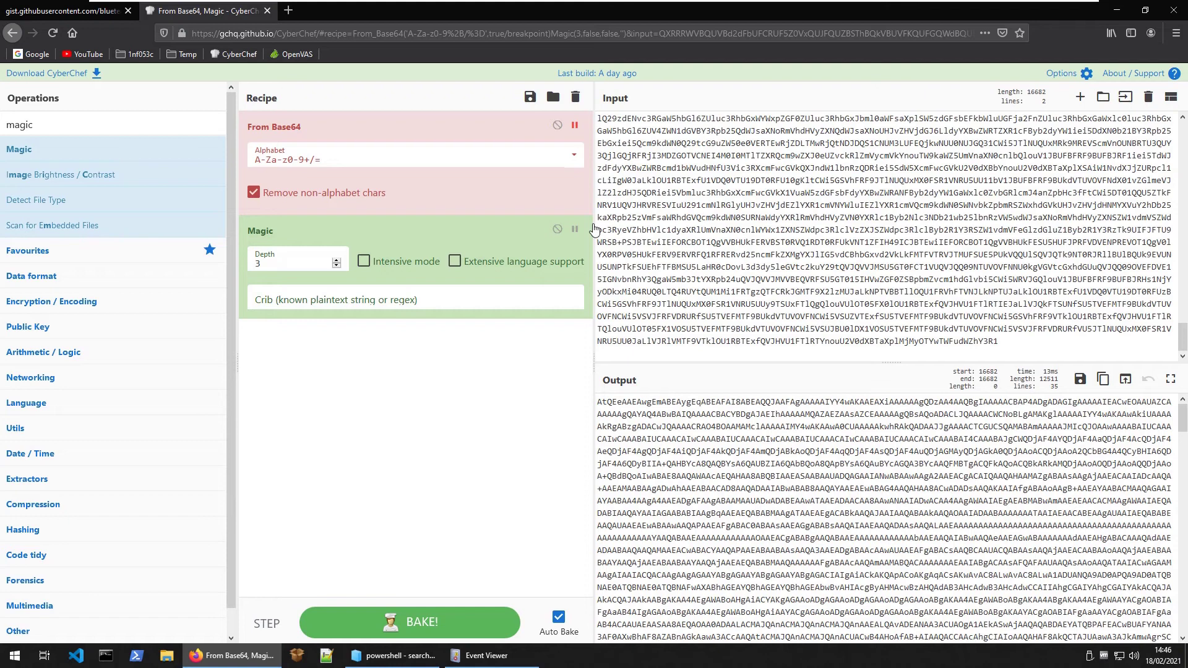
click(574, 230)
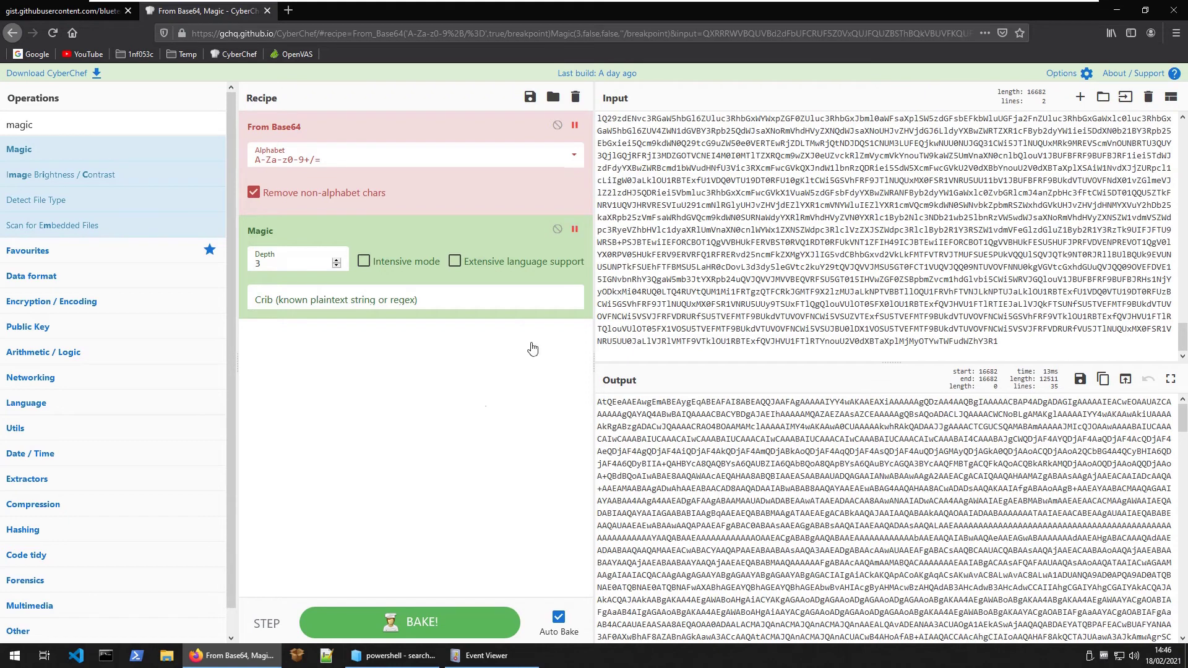
click(574, 231)
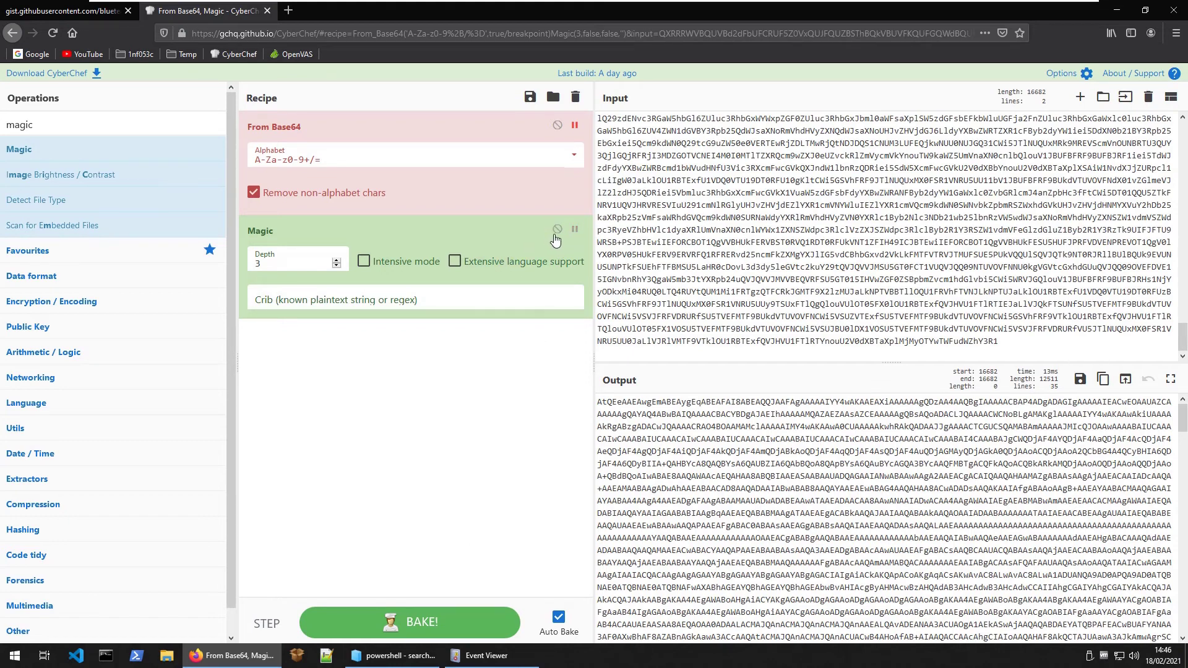
click(557, 229)
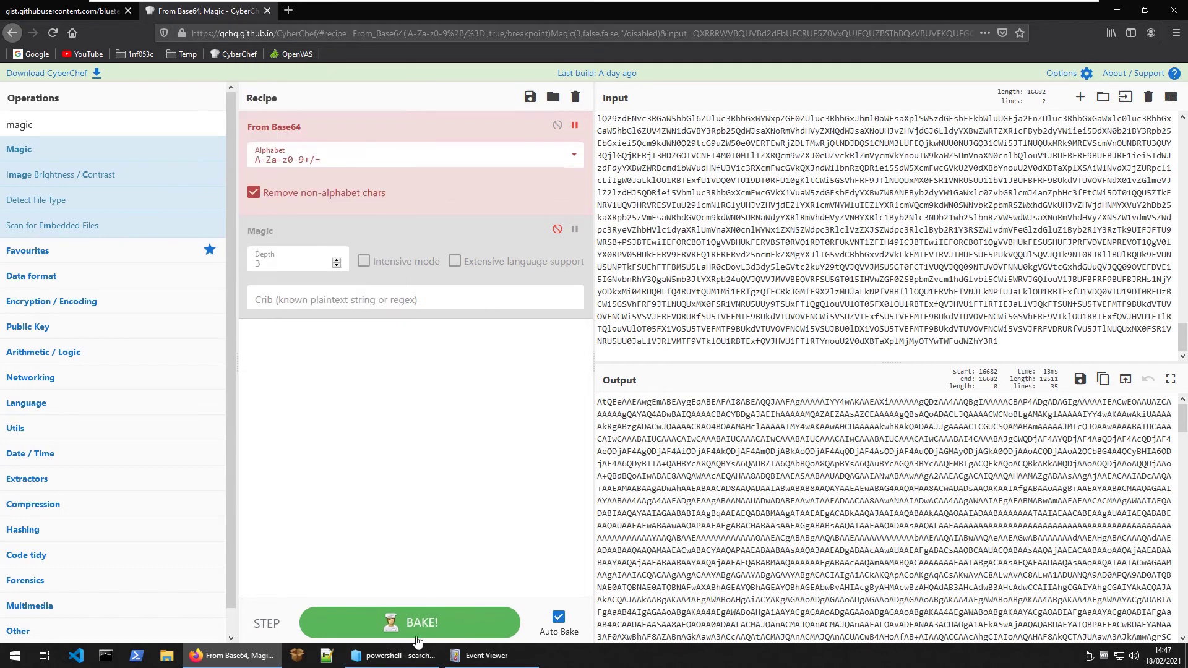
Step: Back in Event Viewer, show a 4104 event's scriptblock text
click(483, 655)
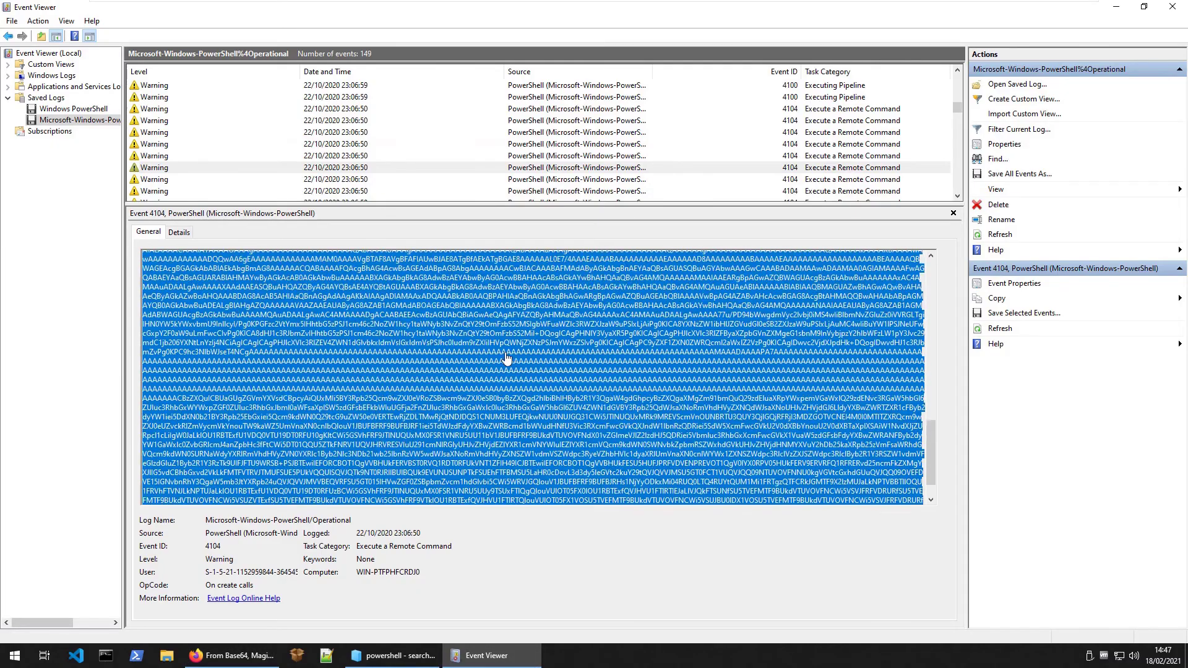
click(180, 179)
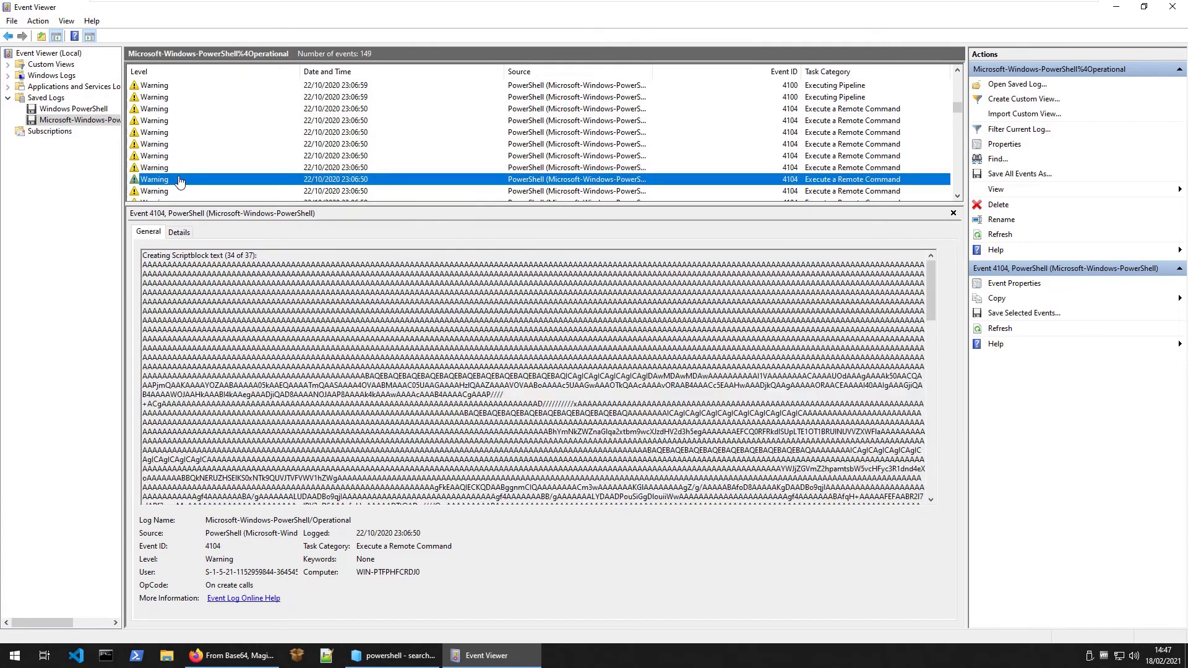
key(Up)
key(Down)
key(Down)
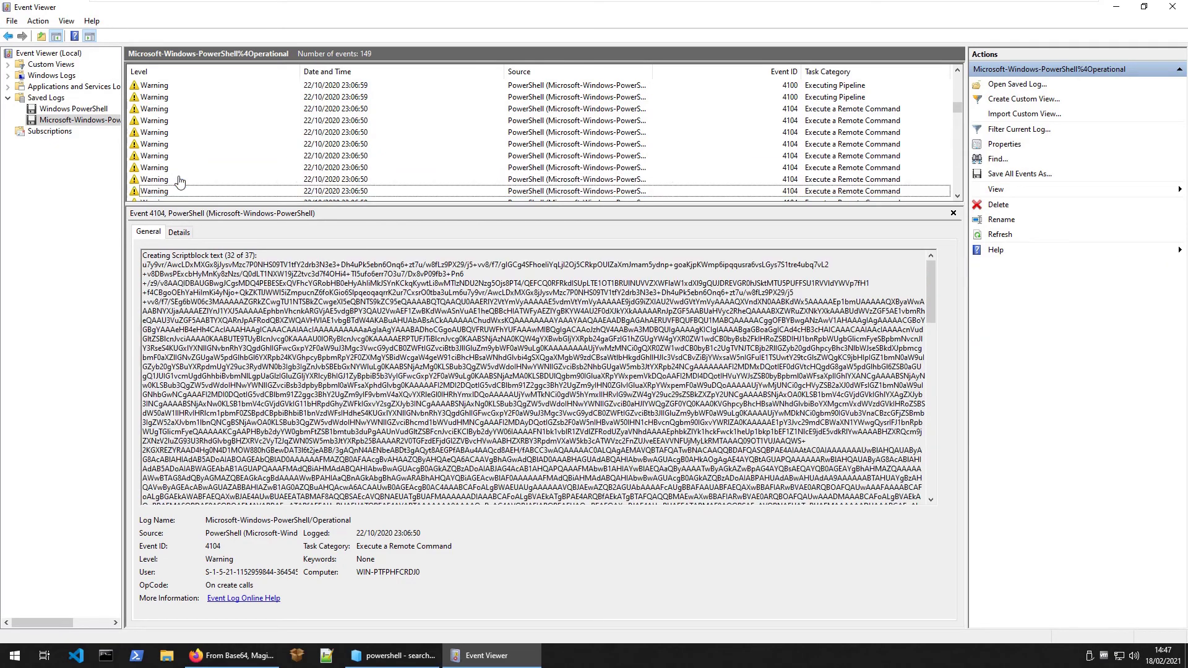
key(Down)
Step: Arrow down through the 4104 events toward the early scriptblock parts of 37
key(Down)
key(Down)
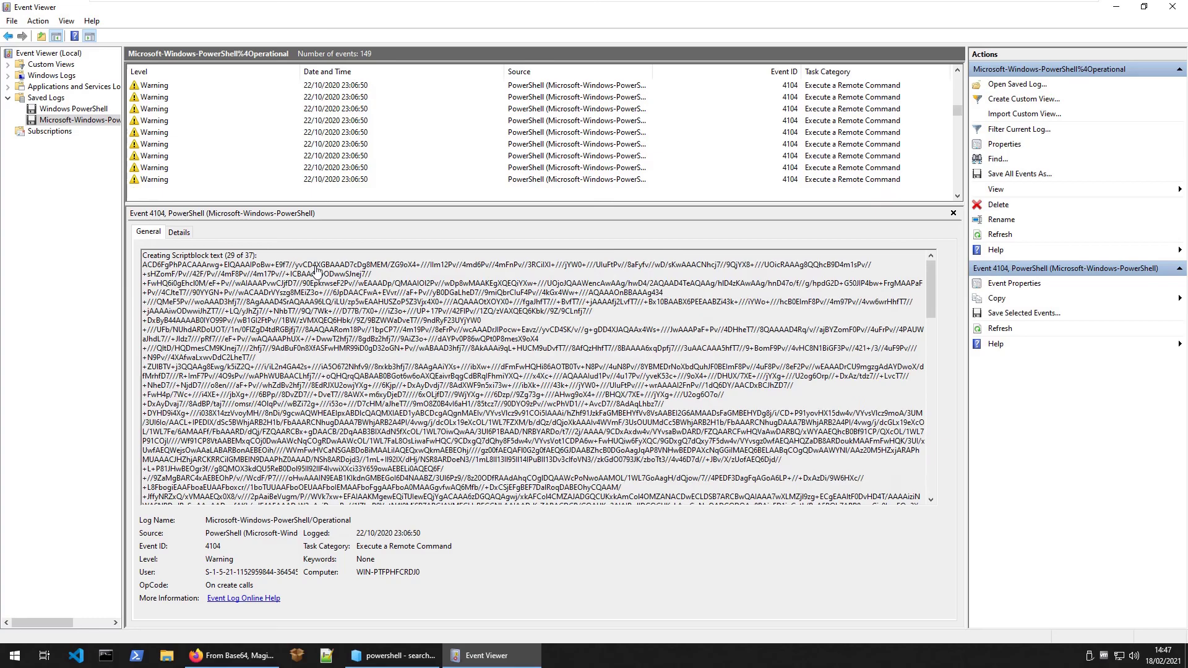
scroll(389, 359, down, 5)
key(Down)
key(Down)
key(Down)
key(Down)
key(Down)
key(Down)
key(Down)
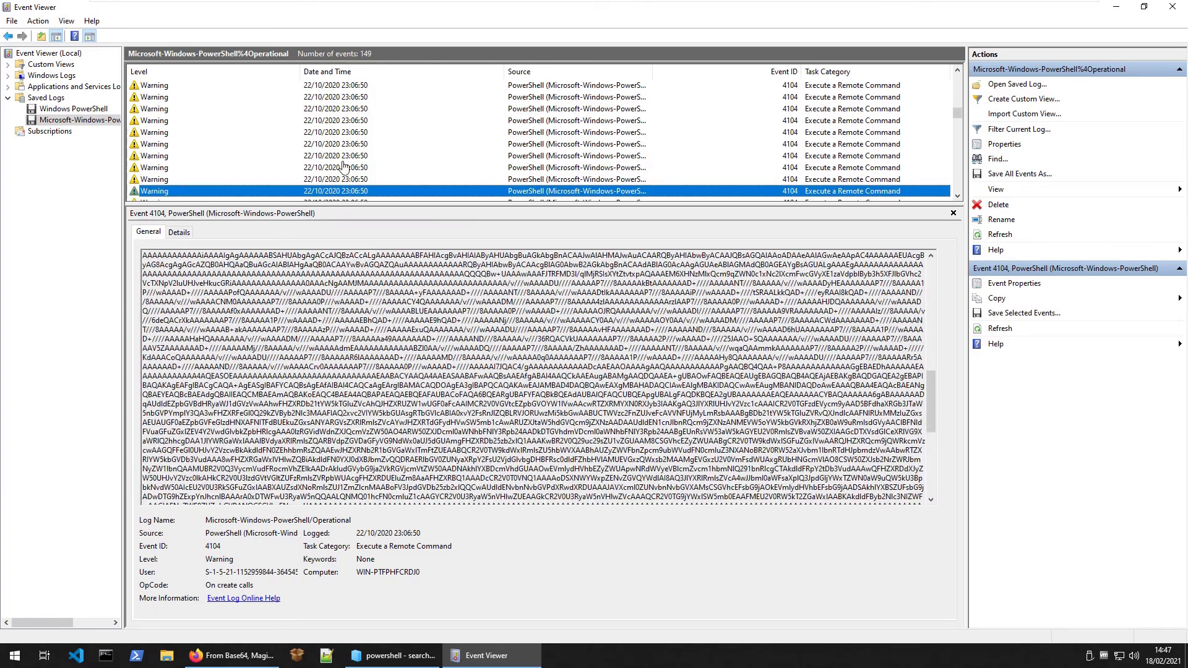
key(Down)
key(Down)
key(Down)
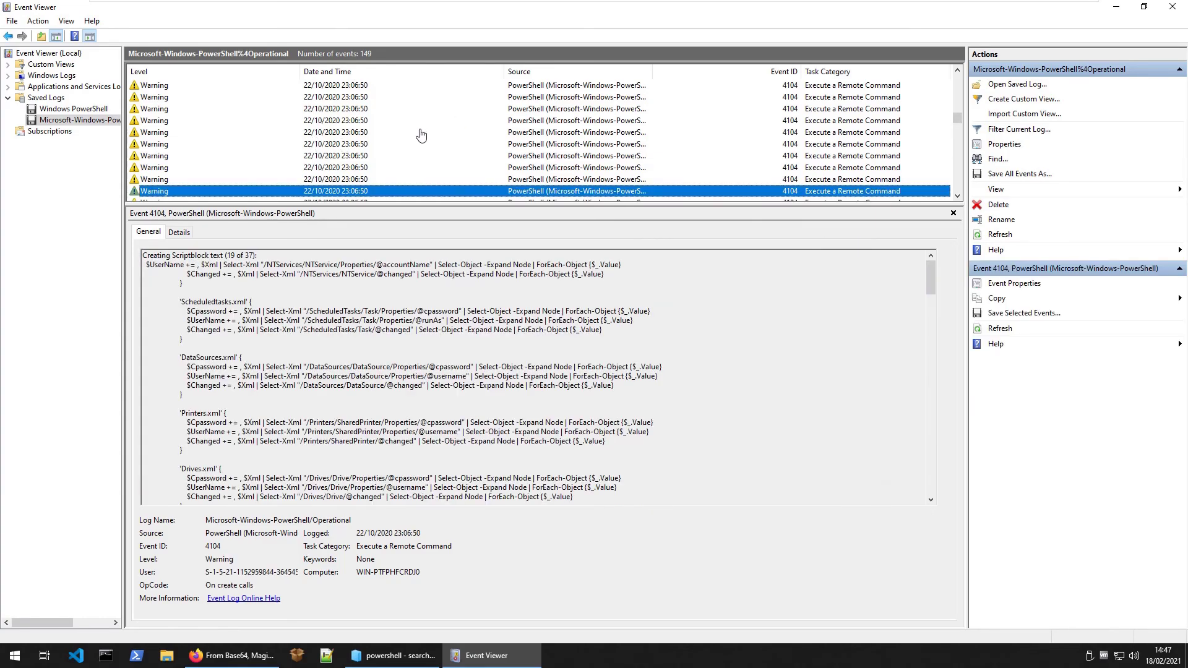
key(Down)
key(Down)
key(Down)
key(Down)
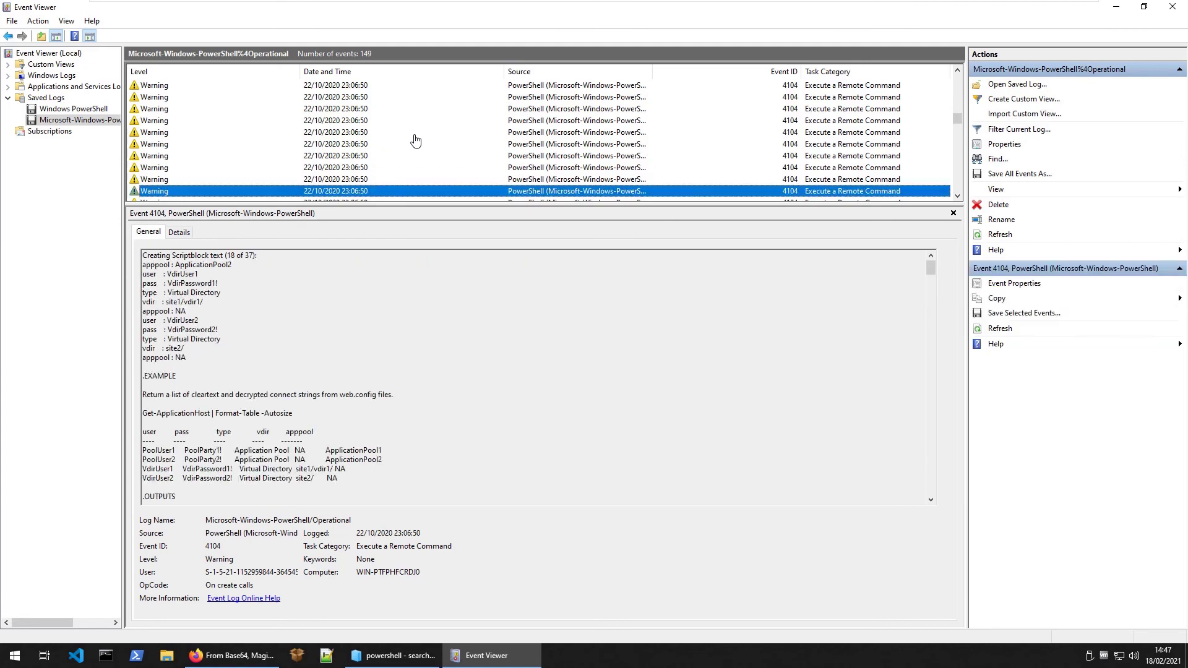
key(Down)
key(Down)
key(Down)
key(Down)
key(Down)
key(Down)
key(Down)
key(Down)
key(Down)
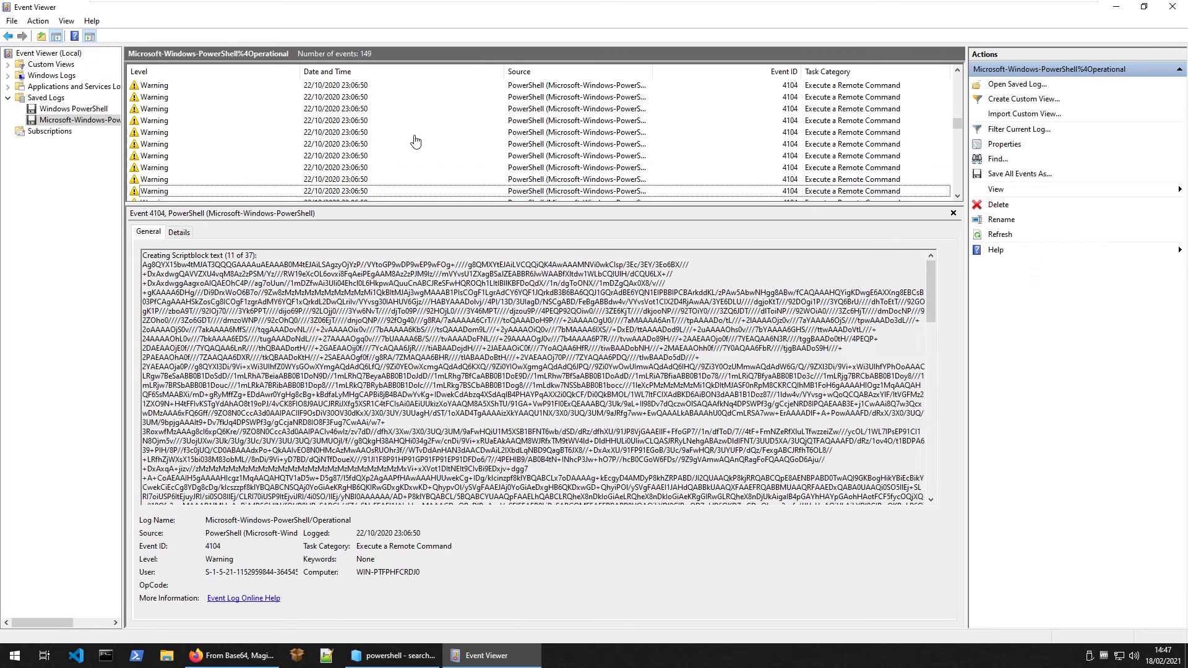
key(Down)
key(Down)
key(Down)
key(Down)
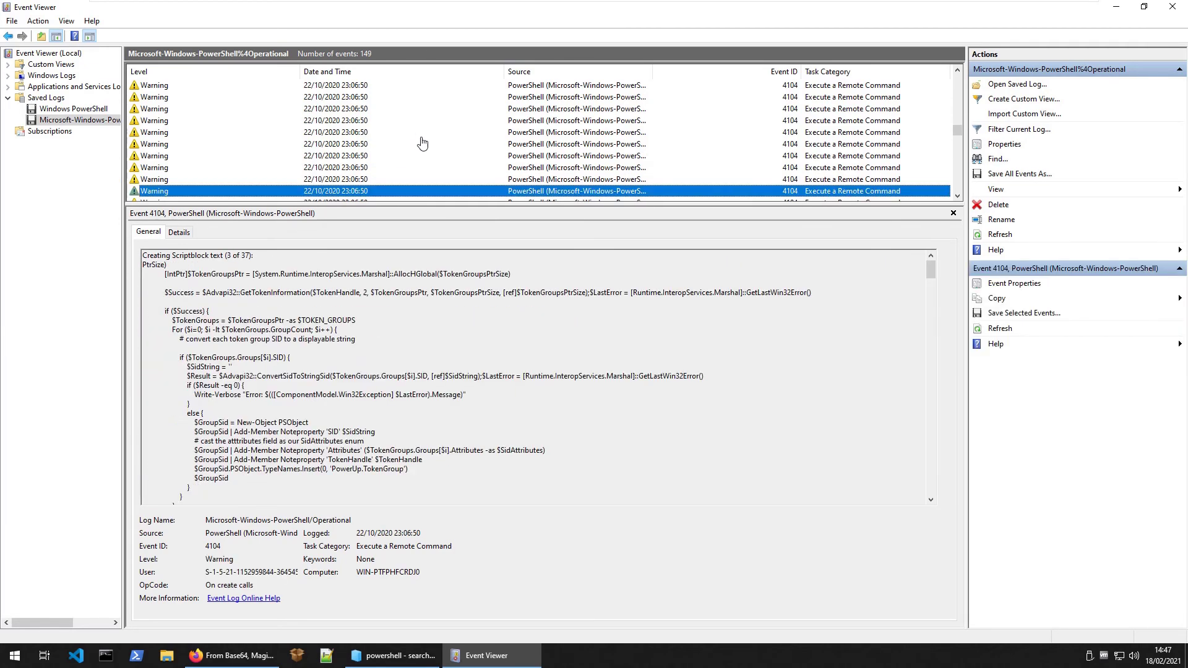
key(Down)
key(Down)
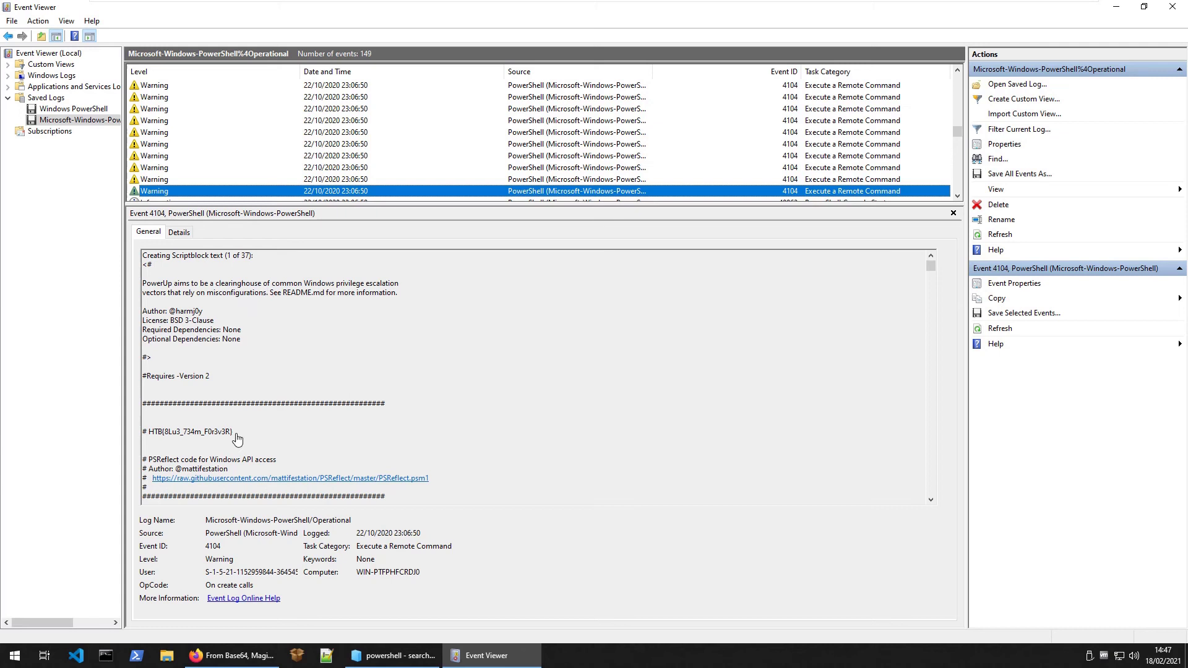
drag(237, 438, 143, 435)
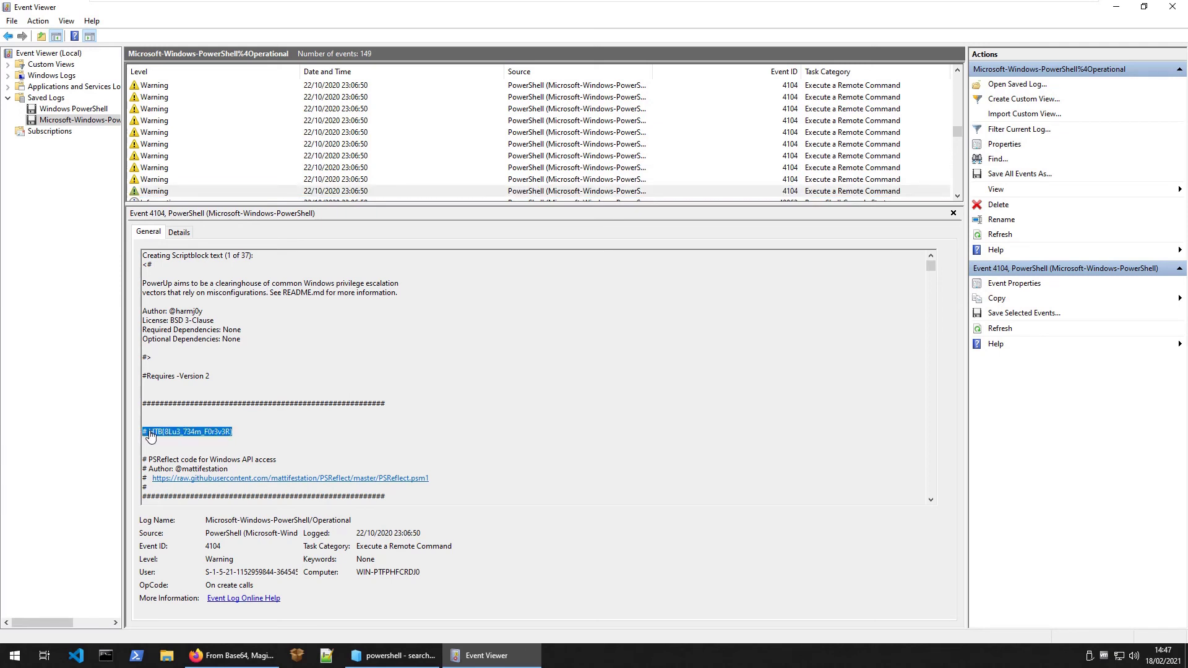
click(184, 438)
drag(245, 435, 152, 437)
click(251, 306)
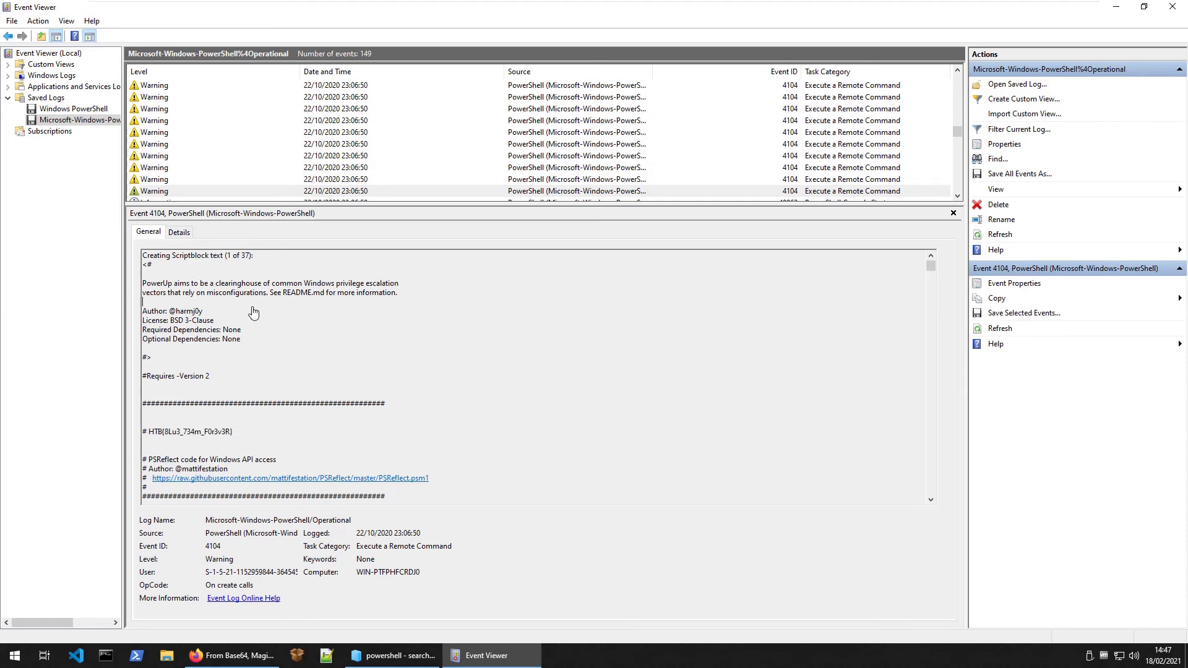
scroll(303, 394, down, 10)
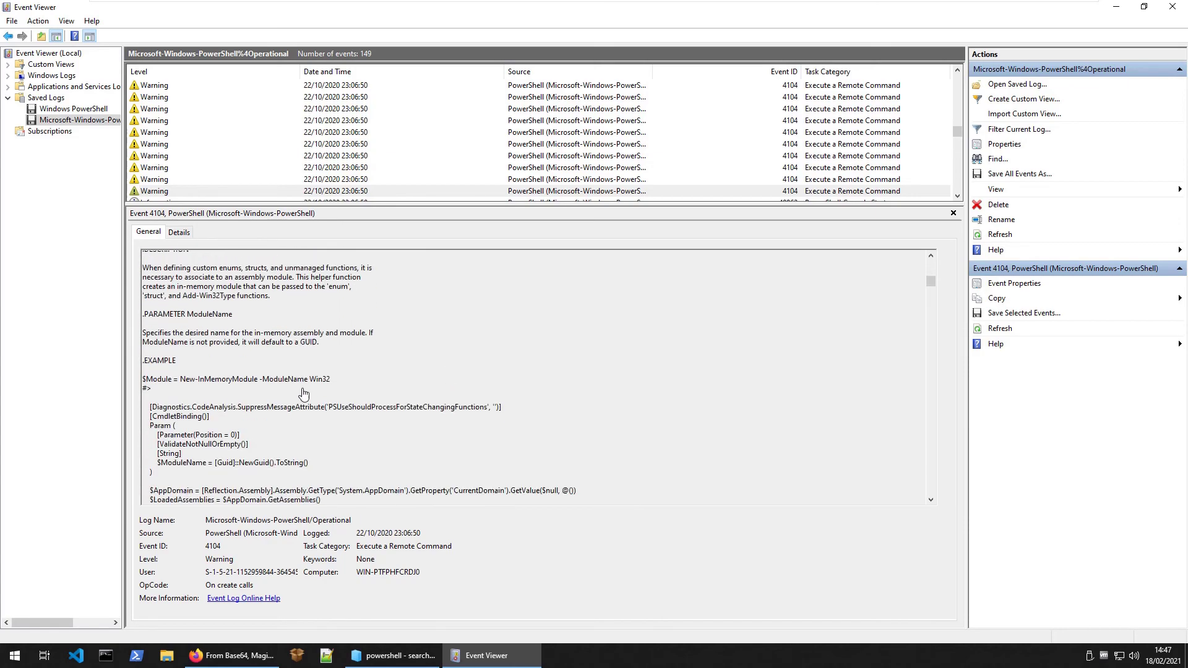
scroll(303, 394, down, 5)
Step: Step through the 23:06:14 run's events to Scriptblock text 1 of 35 with the PowerUp header
scroll(456, 185, down, 3)
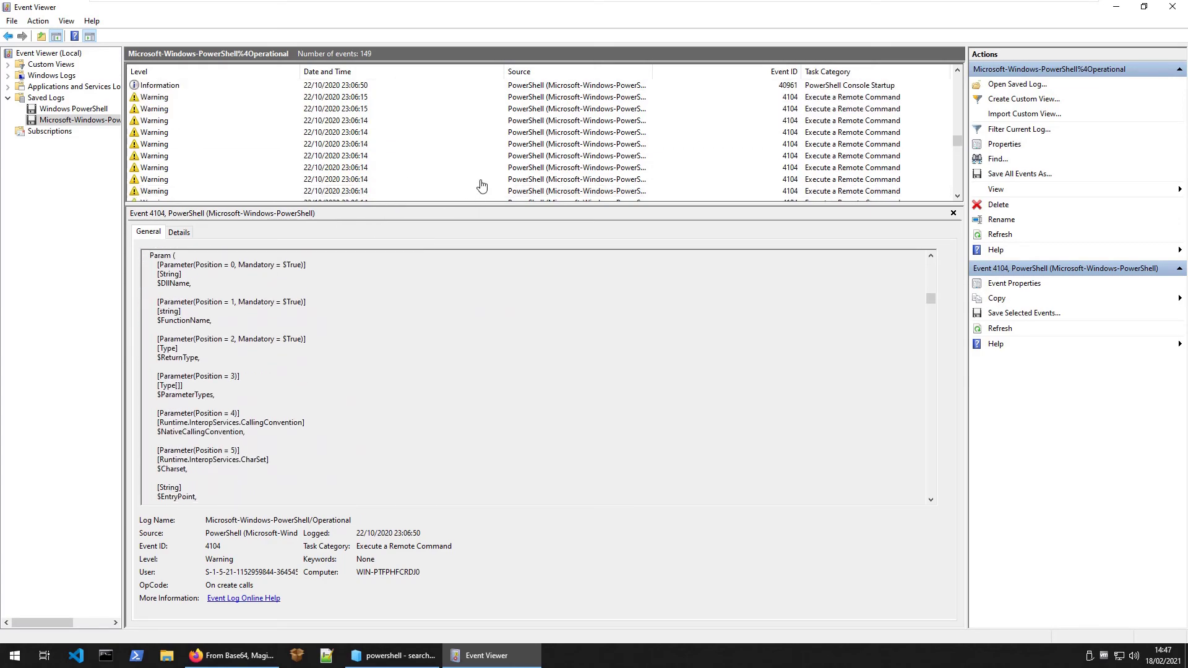
click(368, 139)
key(Down)
key(Down)
key(Down)
key(Down)
key(Down)
key(Down)
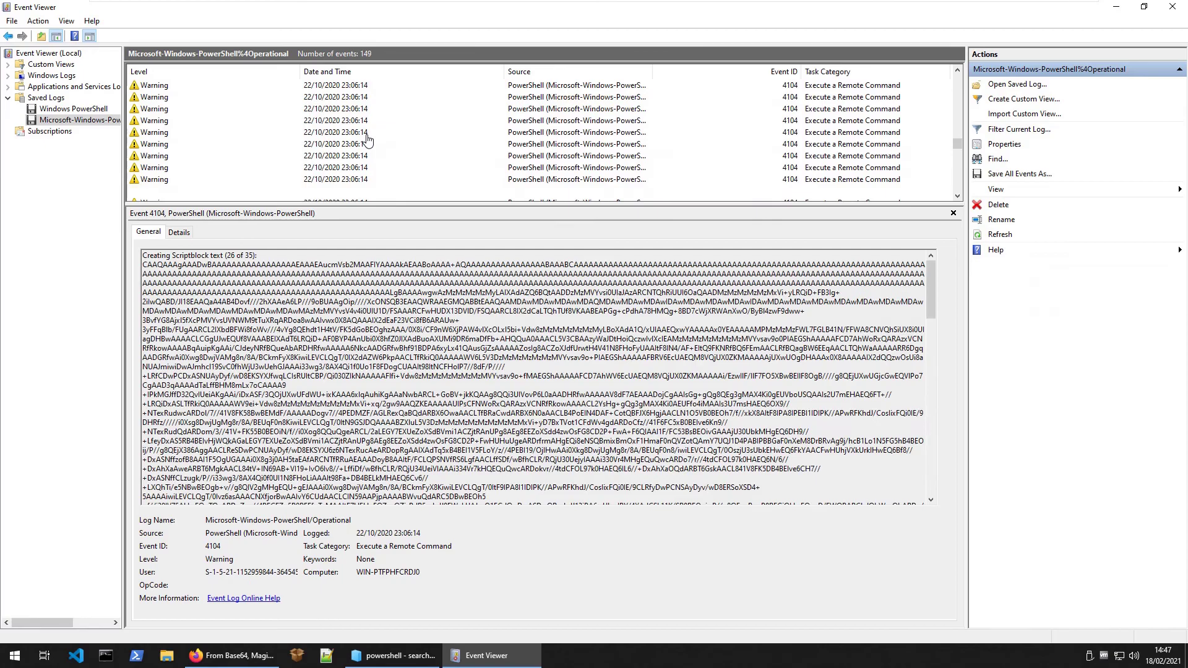
key(Down)
key(Down)
key(Down)
key(Down)
key(Down)
key(Down)
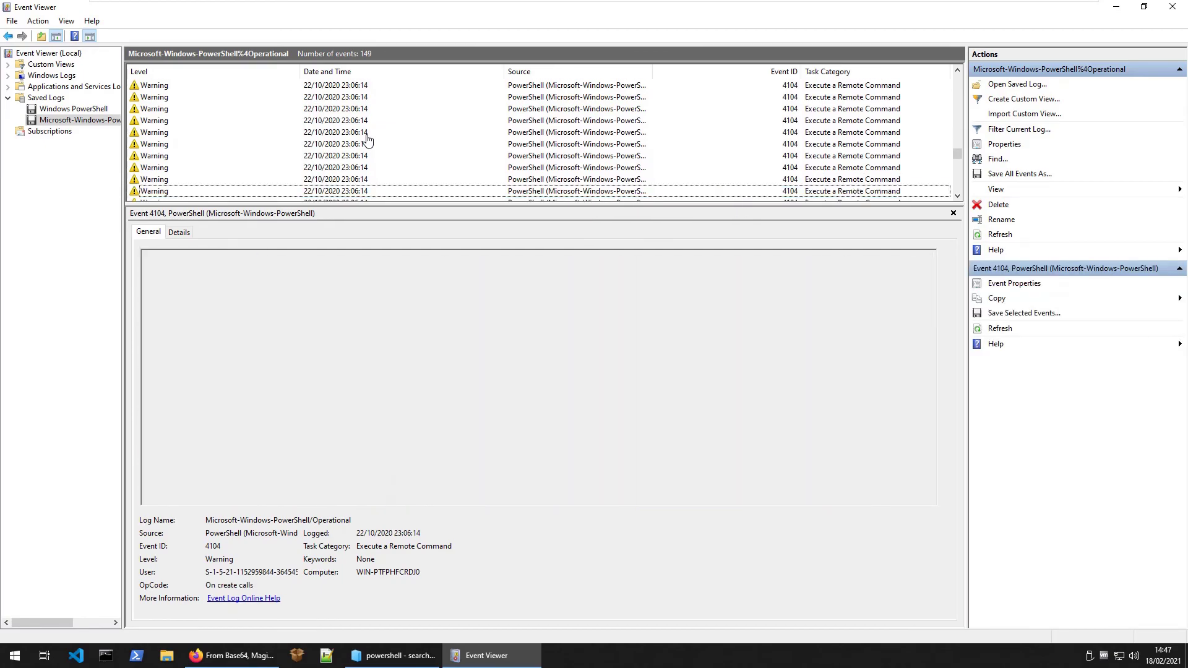
key(Down)
key(Down)
key(Down)
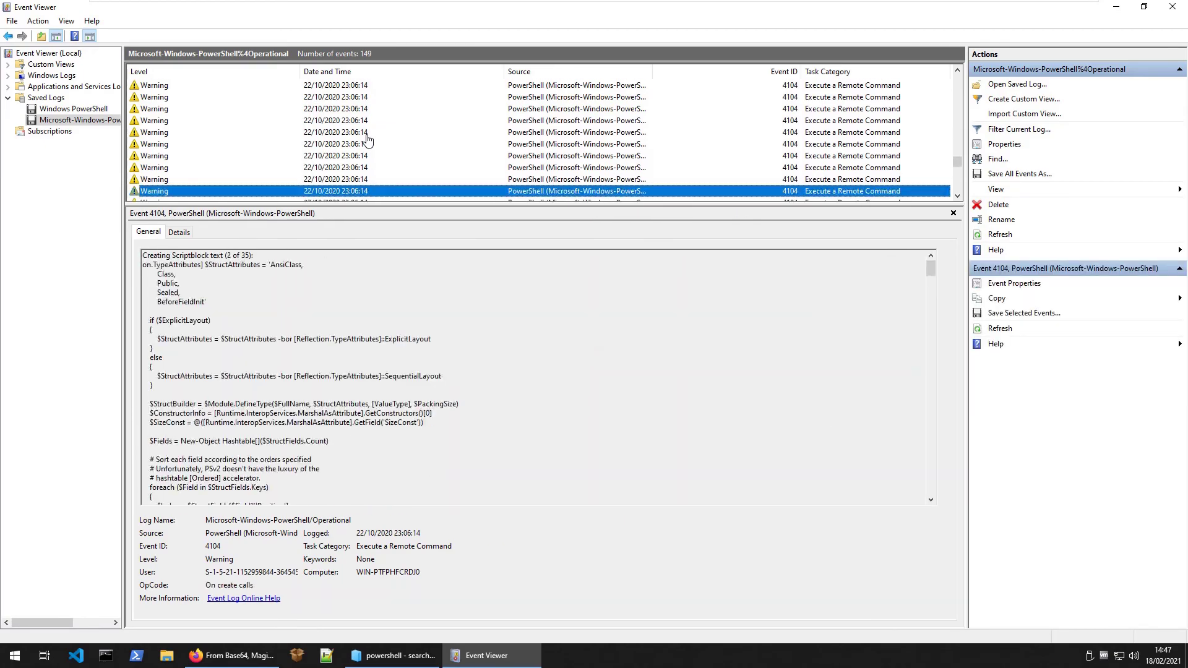
key(Up)
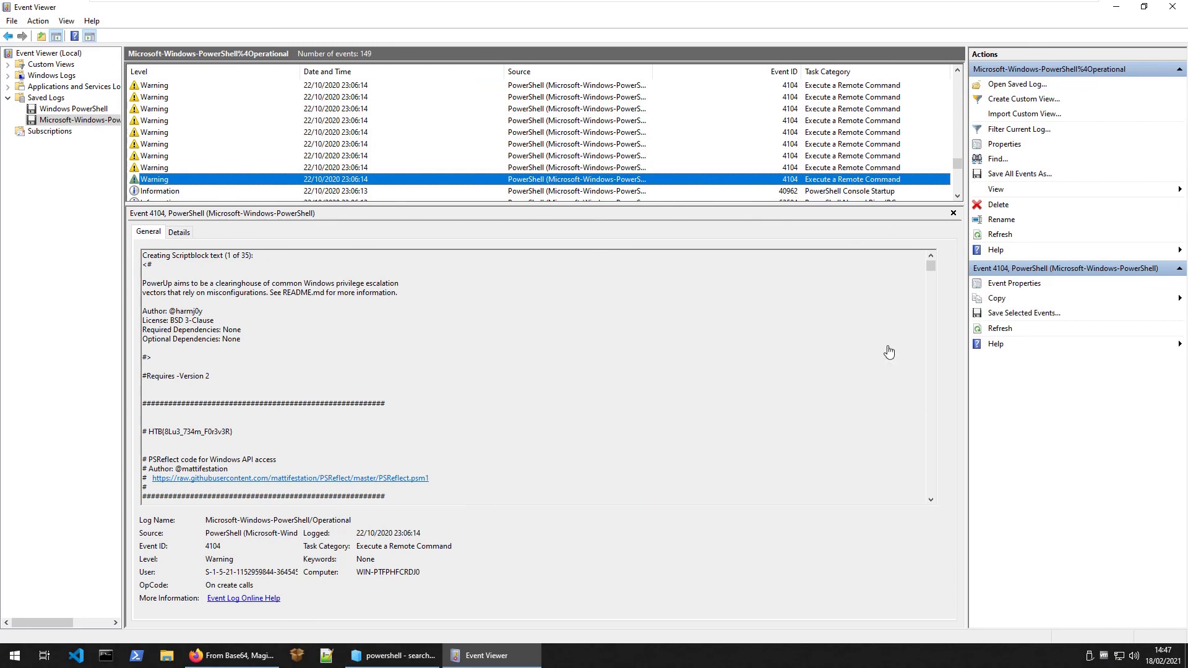
Step: Highlight the HTB flag comment, then close Event Viewer
drag(251, 441, 179, 438)
click(456, 323)
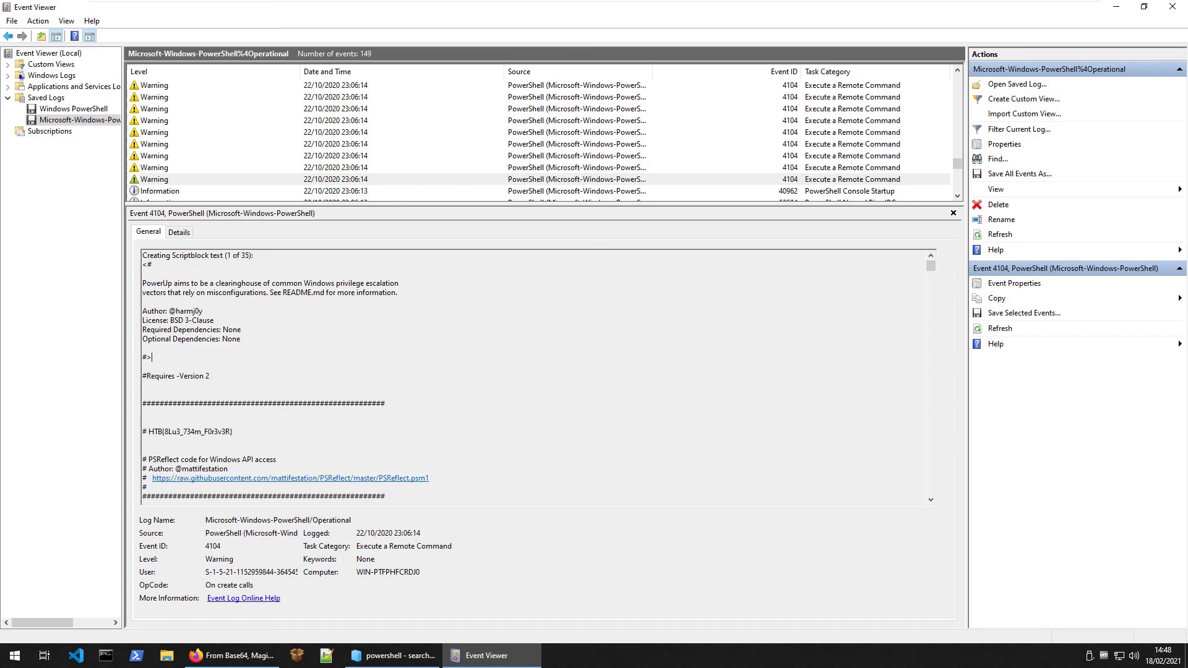
click(1172, 6)
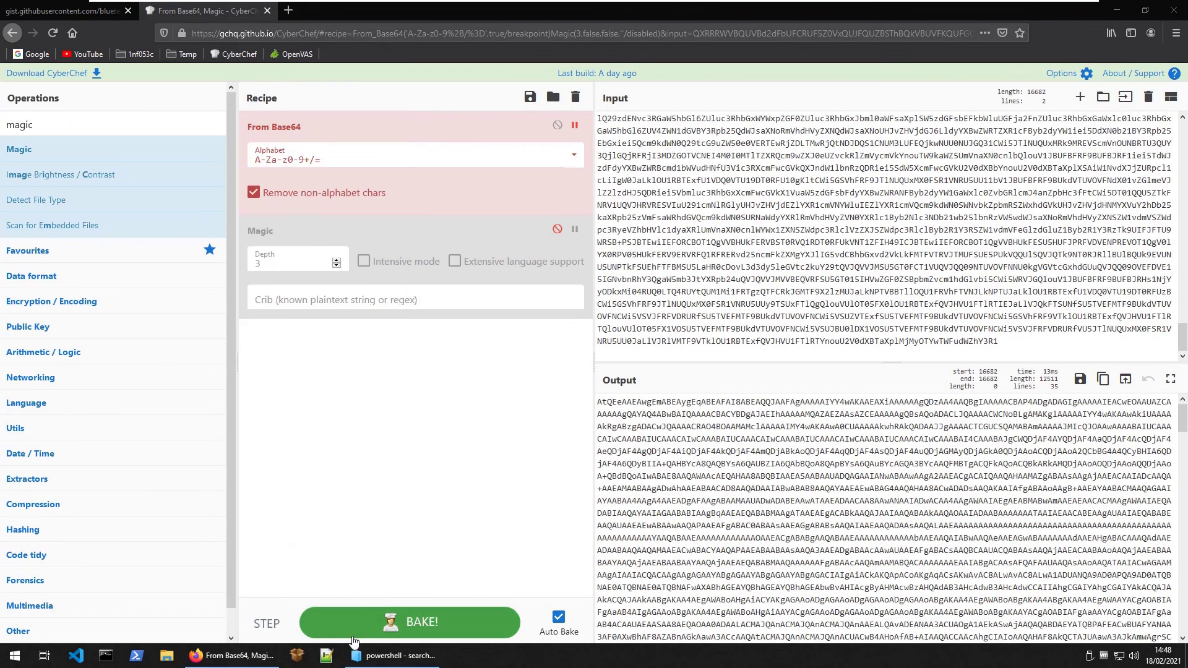
Step: Delete the Event_Hori event-log folder from the desktop
mouse_move(236, 662)
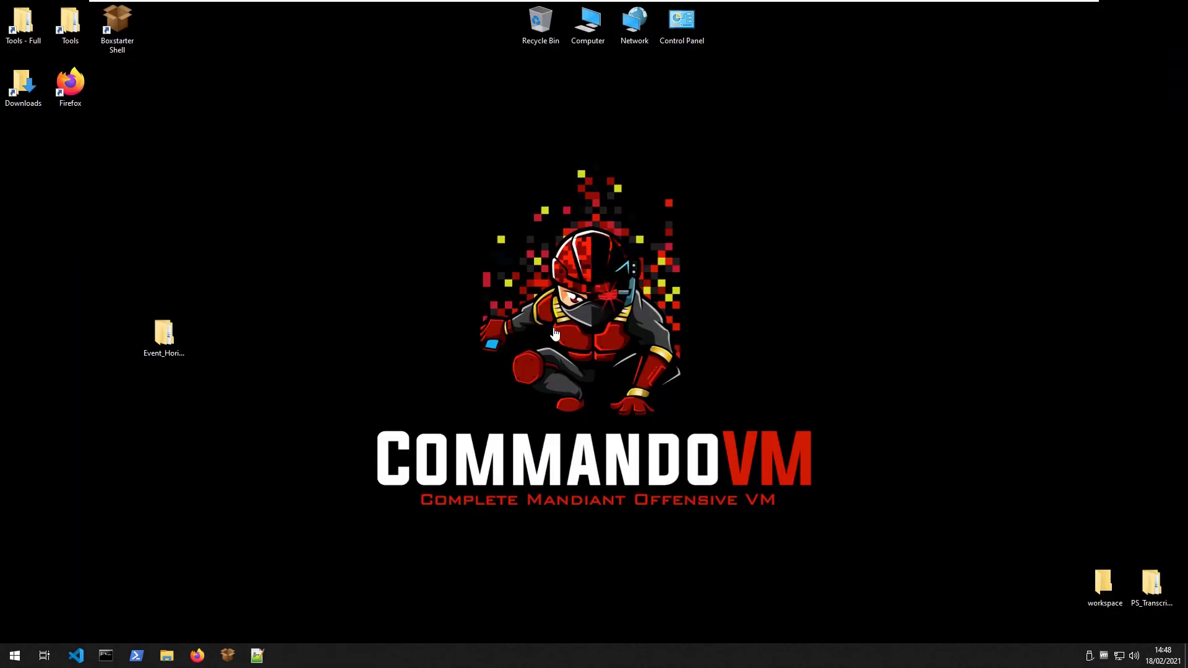
click(163, 337)
key(Delete)
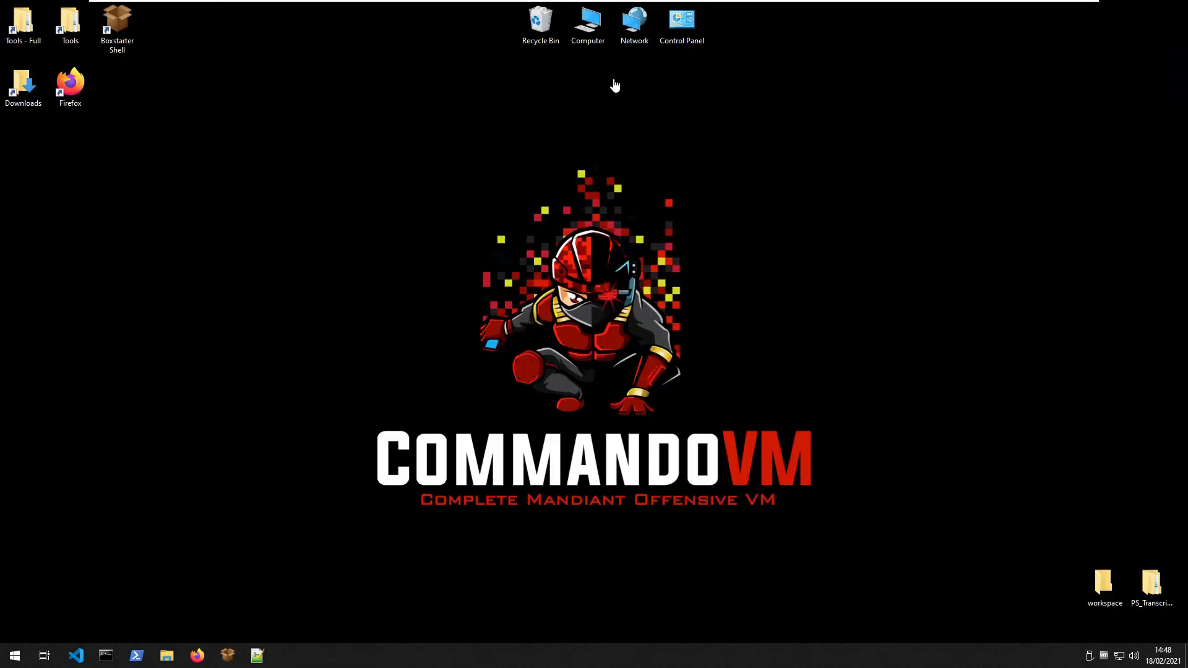